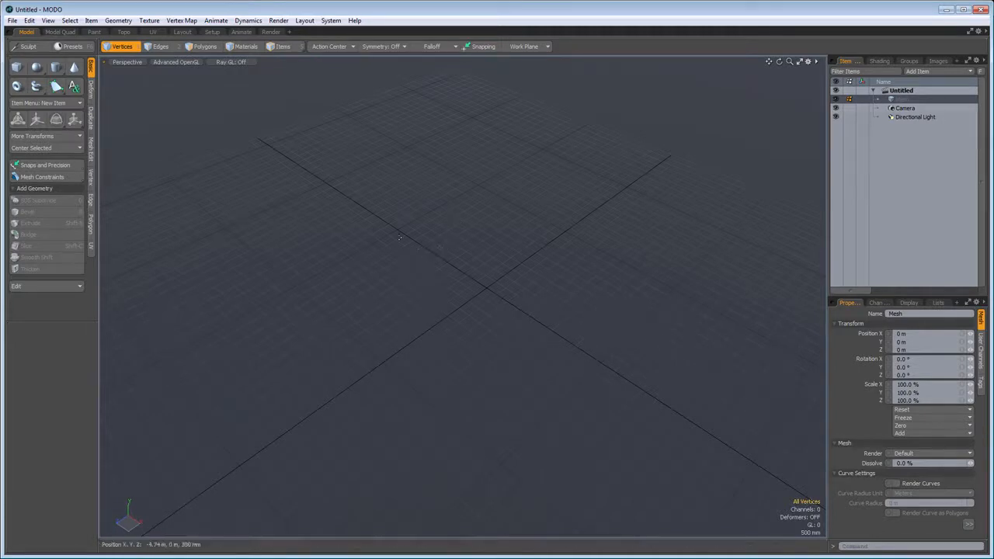
# - Create a cylinder near the origin with a radius of about 3.28 m on every axis, 56 sides and 19 segments
pyautogui.click(56, 68)
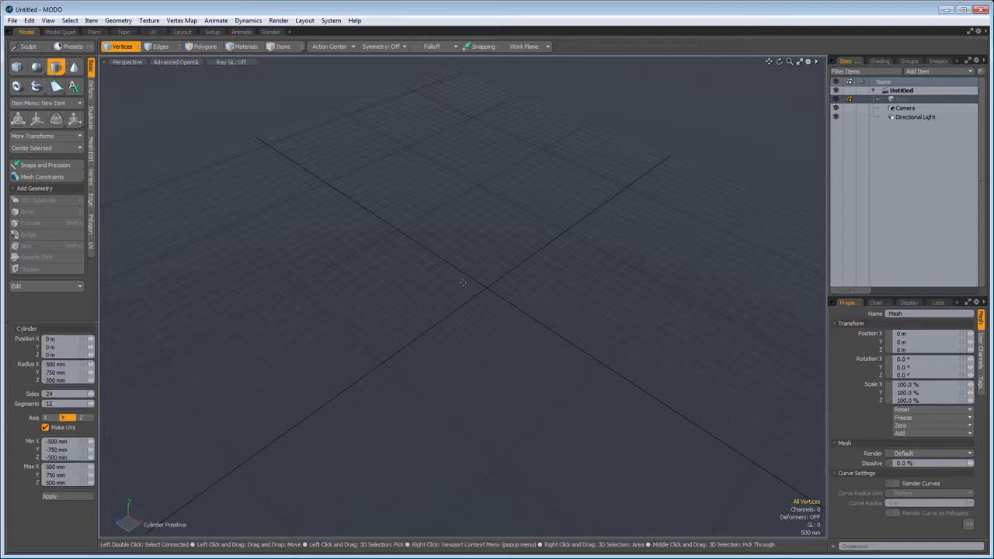
pyautogui.keyDown('ctrl'); pyautogui.moveTo(487, 286); pyautogui.dragTo(501, 309); pyautogui.keyUp('ctrl')
pyautogui.press('Down')
pyautogui.moveTo(82, 394); pyautogui.dragTo(99, 394)
pyautogui.press('Up')
pyautogui.press('Up')
pyautogui.press('Up')
pyautogui.press('Up')
pyautogui.press('Up')
pyautogui.press('Up')
pyautogui.press('Up')
pyautogui.press('Up')
pyautogui.press('Up')
pyautogui.press('Right')
pyautogui.press('Right')
pyautogui.press('Right')
pyautogui.press('Right')
pyautogui.press('Right')
pyautogui.press('Right')
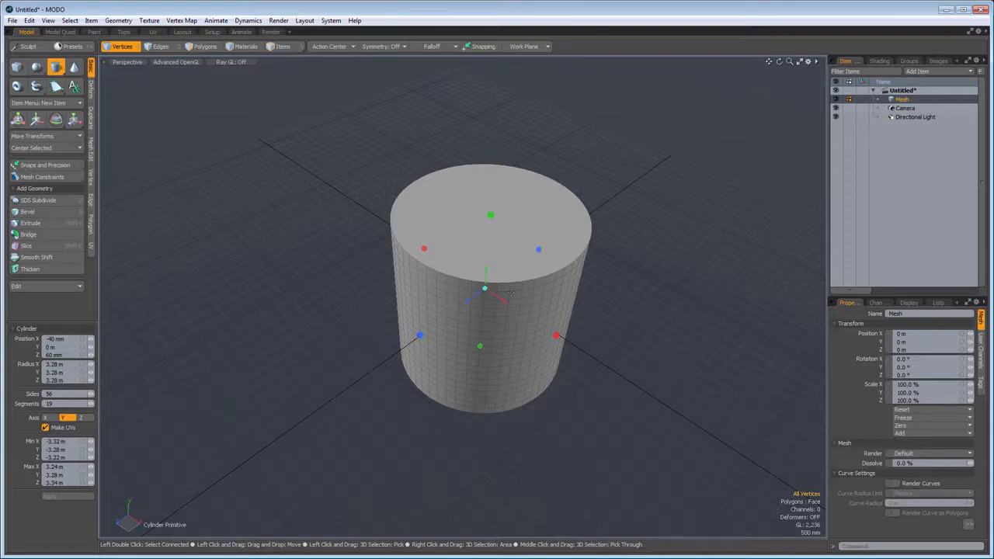
pyautogui.press('space')
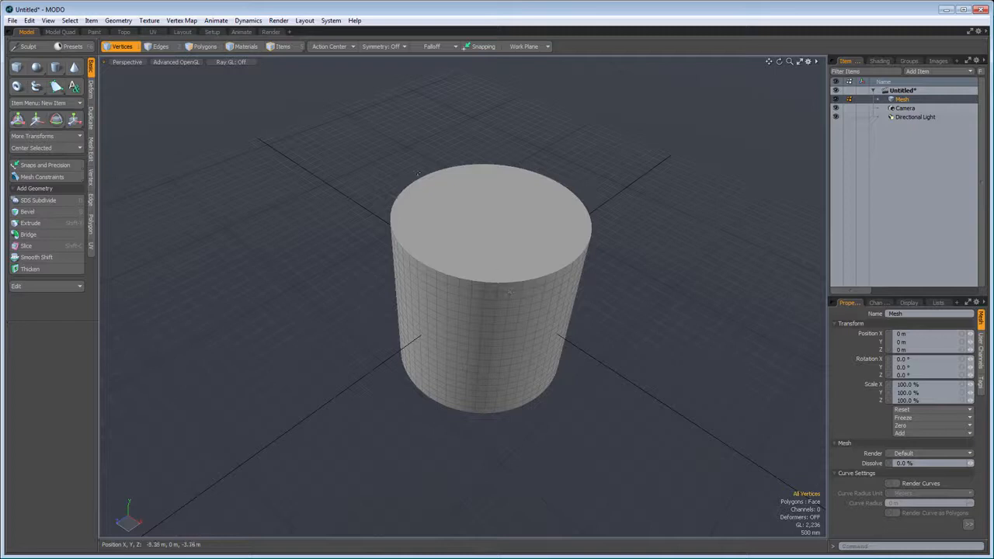
# - Activate item selection and cycle through the vertex, edge and polygon selection modes, finishing in polygon mode
pyautogui.click(285, 46)
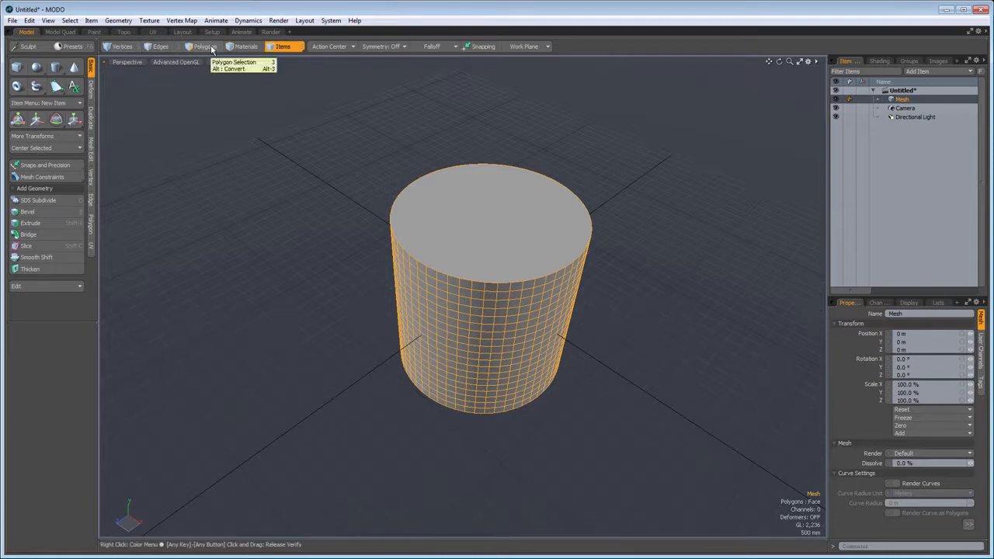
pyautogui.press('space')
pyautogui.press('space')
pyautogui.press('space')
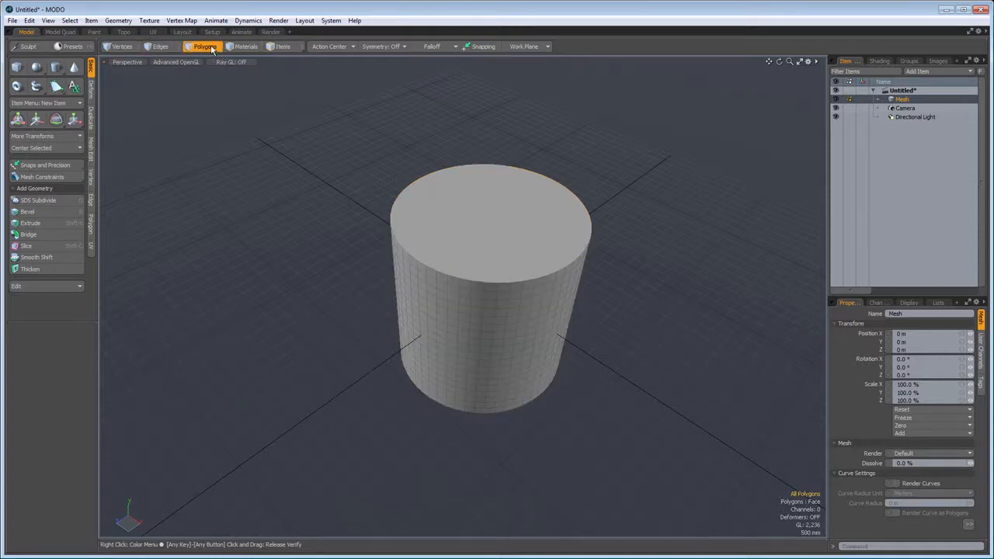
pyautogui.press('space')
pyautogui.press('space')
pyautogui.press('space')
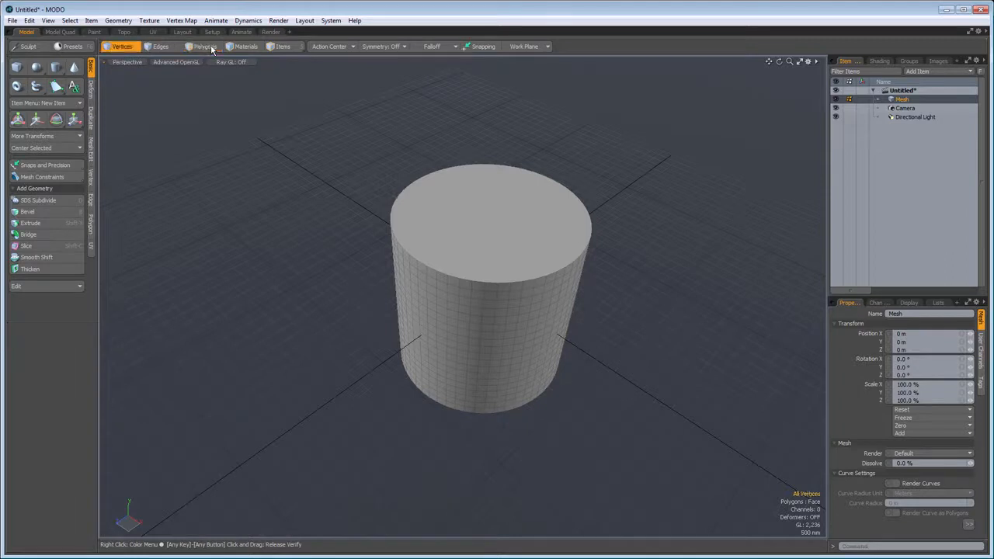
pyautogui.press('space')
pyautogui.press('space')
pyautogui.press('space')
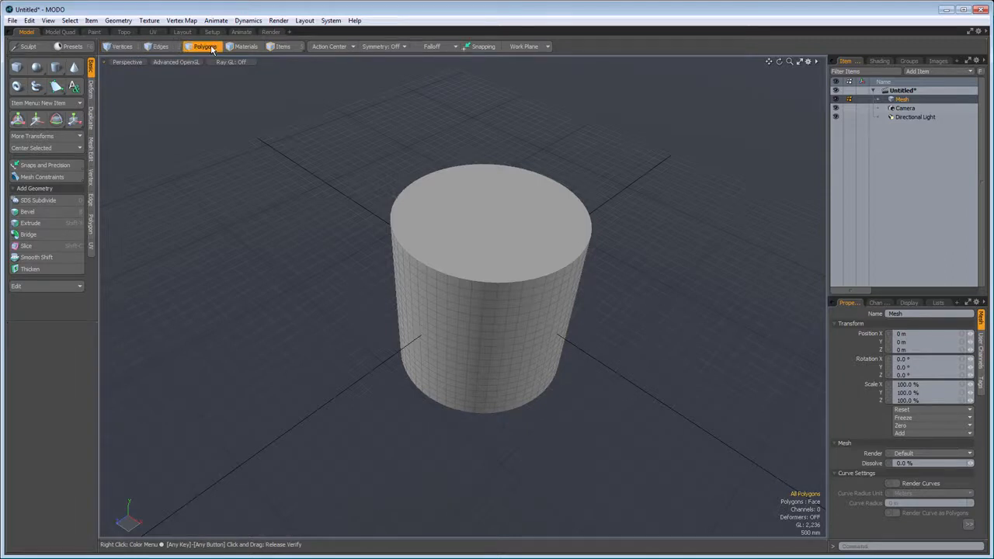
# - Reveal the boundary variants of edge selection and toggle between item and polygon selection modes
pyautogui.press('ctrl')
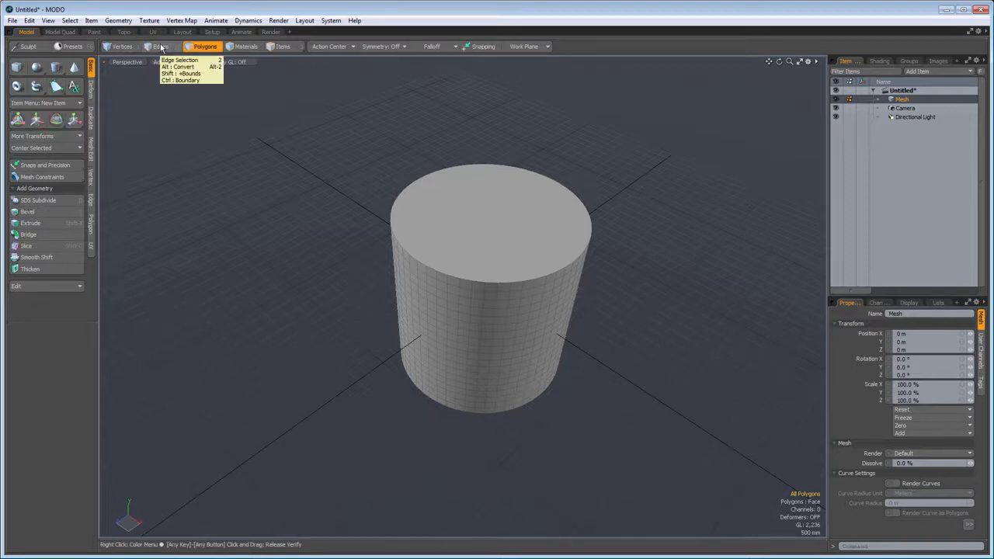
pyautogui.press('shift')
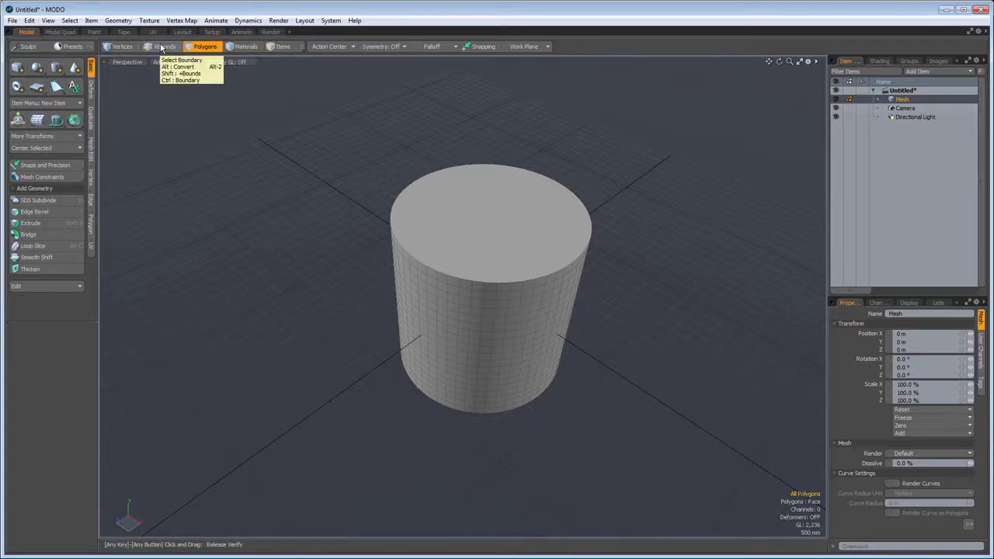
pyautogui.press('5')
pyautogui.press('3')
pyautogui.press('5')
pyautogui.press('3')
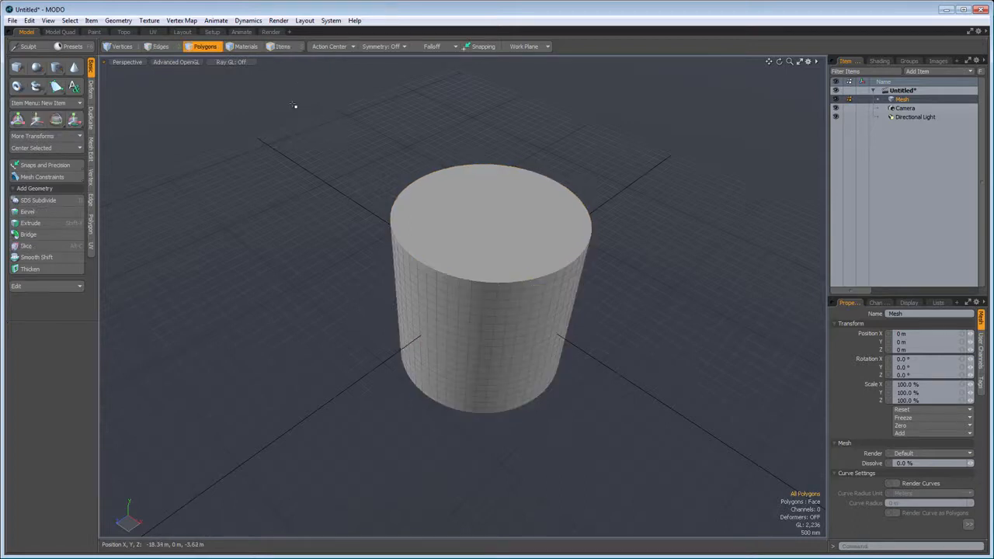
# - Switch to vertex selection mode and on to edge selection mode with the cylinder's side in close view
pyautogui.click(123, 46)
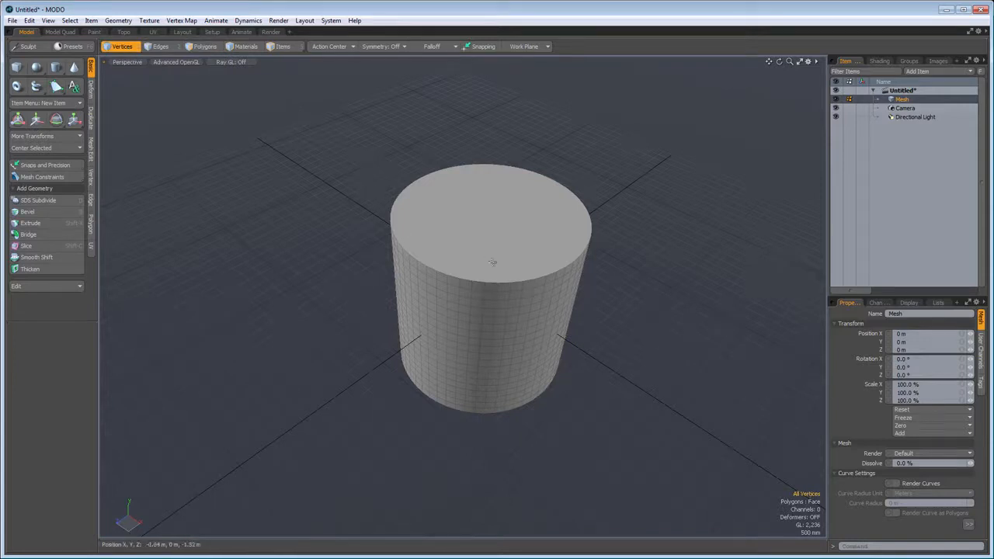
pyautogui.scroll(3, 518, 326)
pyautogui.scroll(3, 517, 326)
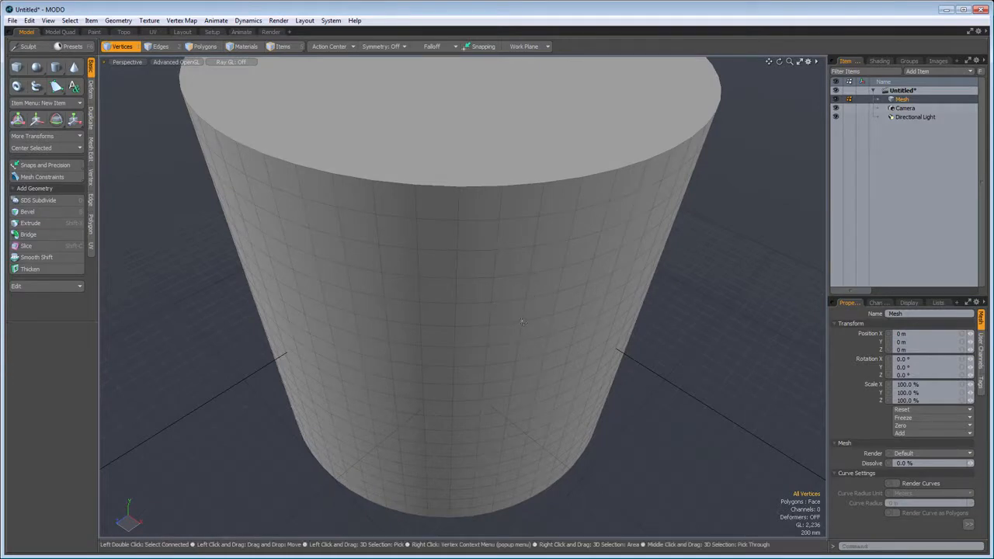
pyautogui.press('2')
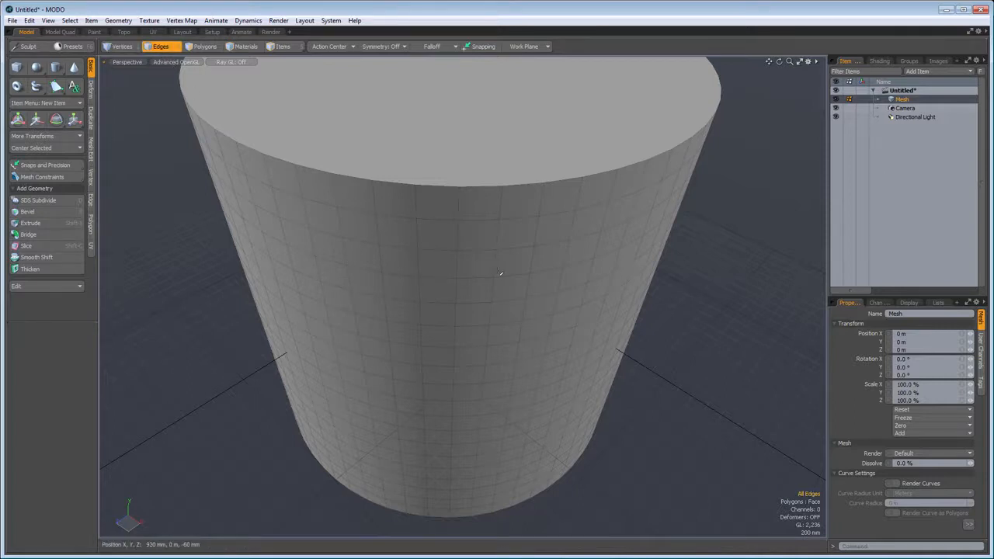
# - Activate polygon selection mode and select individual polygons on the cylinder's side one at a time, each replacing the previous selection
pyautogui.click(206, 47)
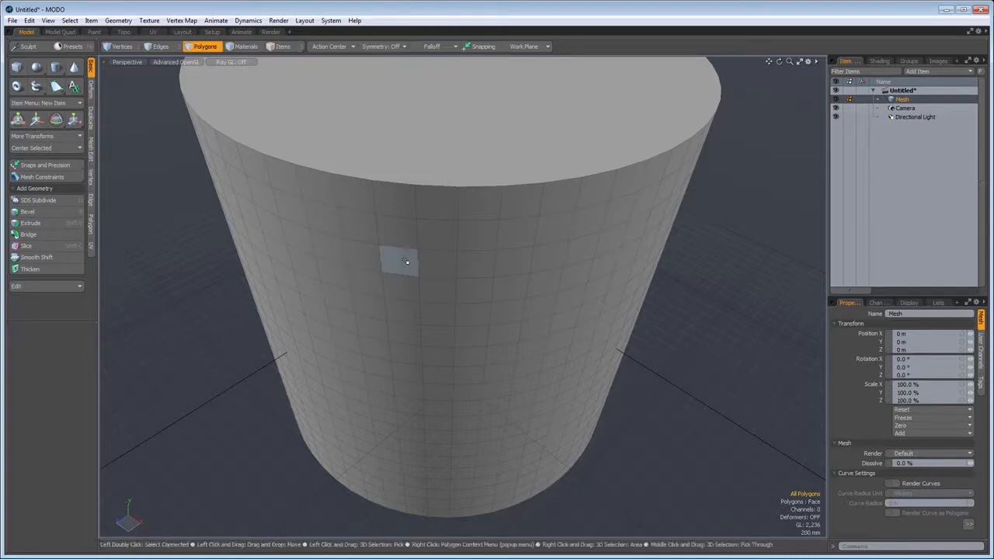
pyautogui.click(405, 262)
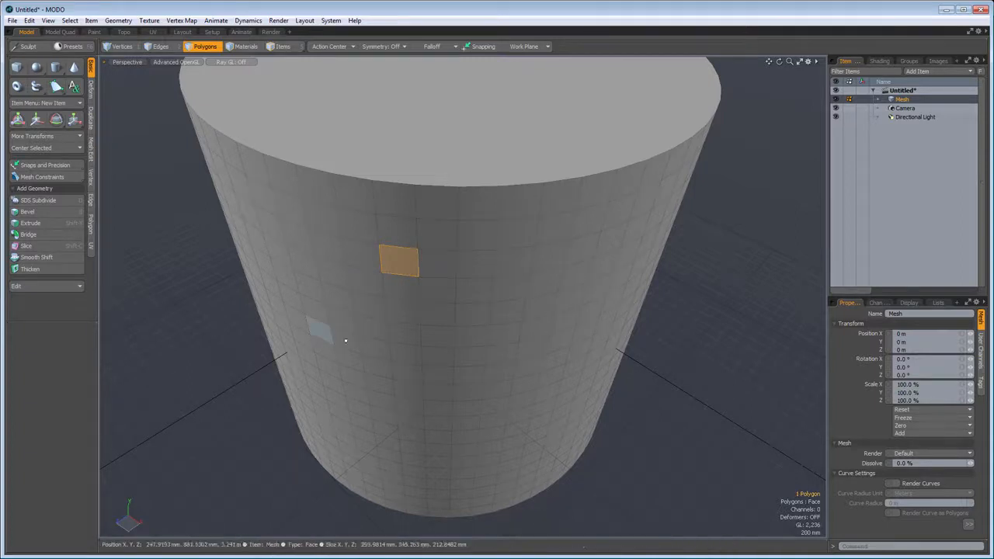
pyautogui.click(470, 266)
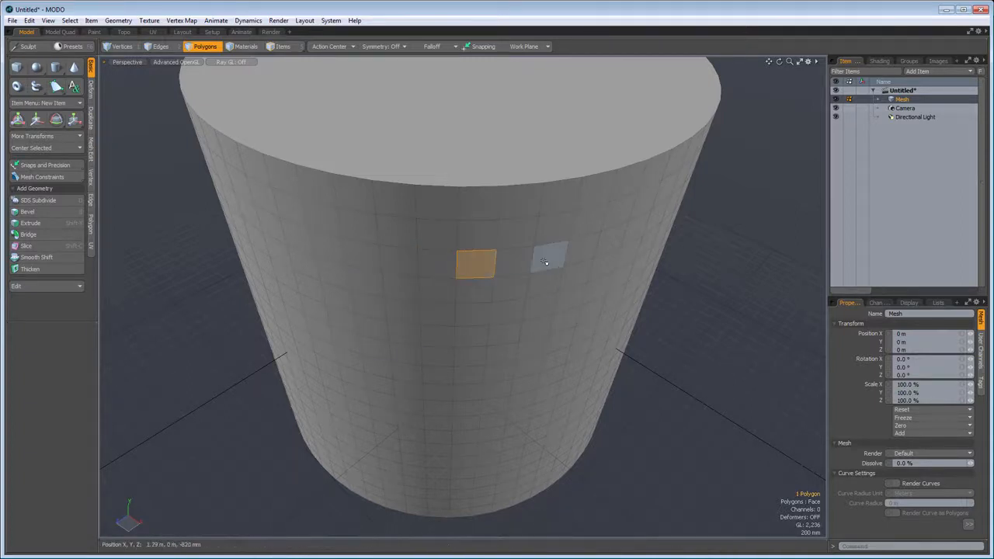
pyautogui.click(543, 257)
pyautogui.click(534, 303)
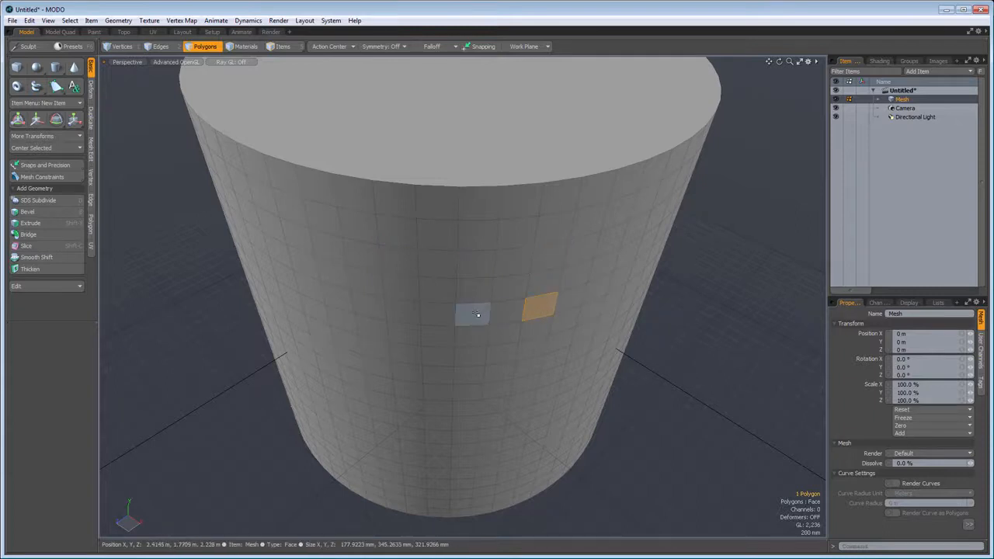
pyautogui.click(473, 314)
pyautogui.click(479, 265)
pyautogui.click(399, 261)
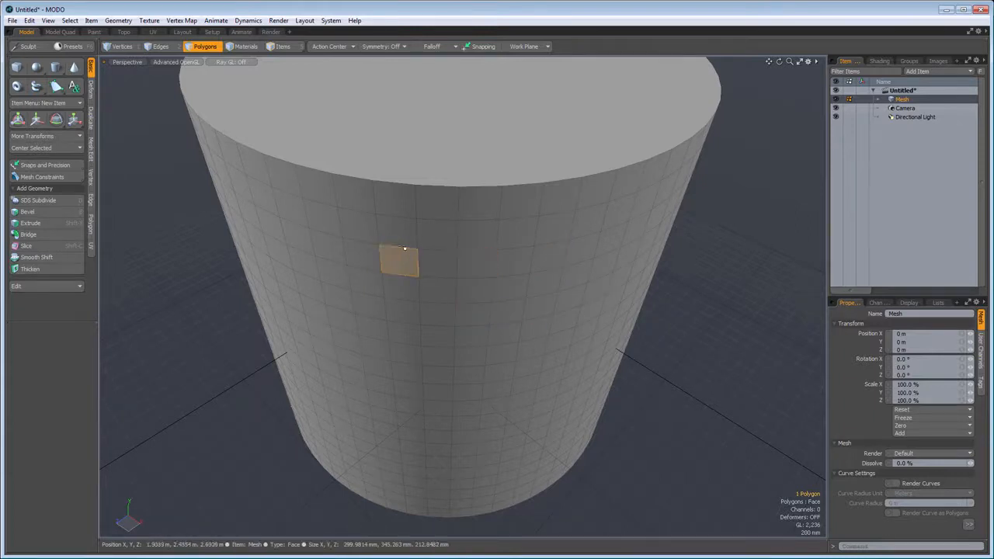
pyautogui.click(353, 225)
pyautogui.click(323, 221)
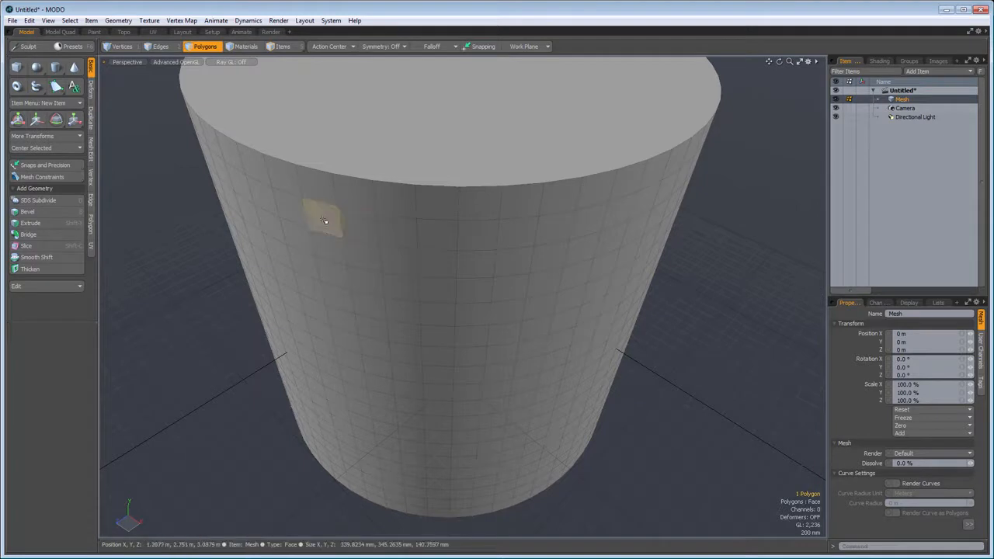
# - Build a hook-shaped selection of ten adjacent polygons on the cylinder's side, and clear the selection
pyautogui.click(297, 219)
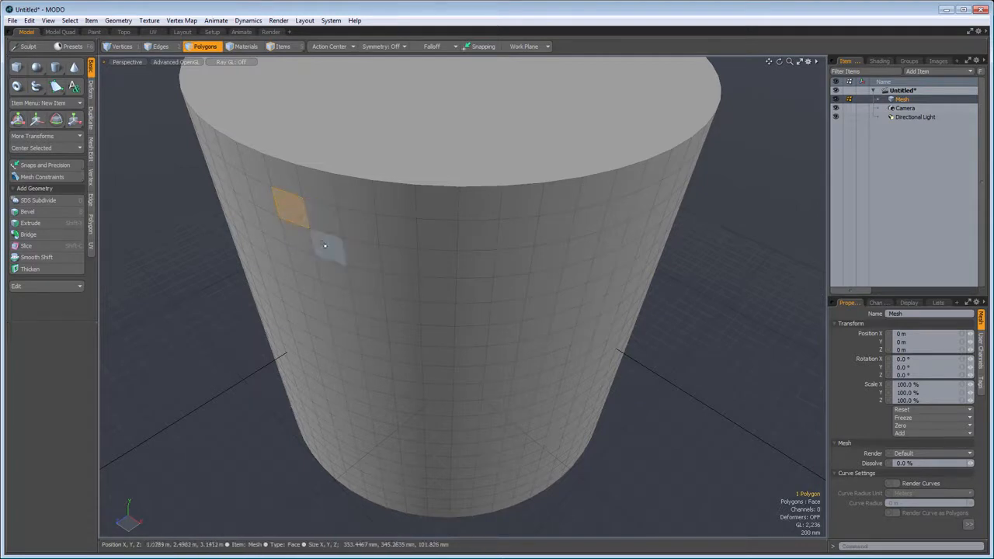
pyautogui.keyDown('shift'); pyautogui.click(324, 215); pyautogui.keyUp('shift')
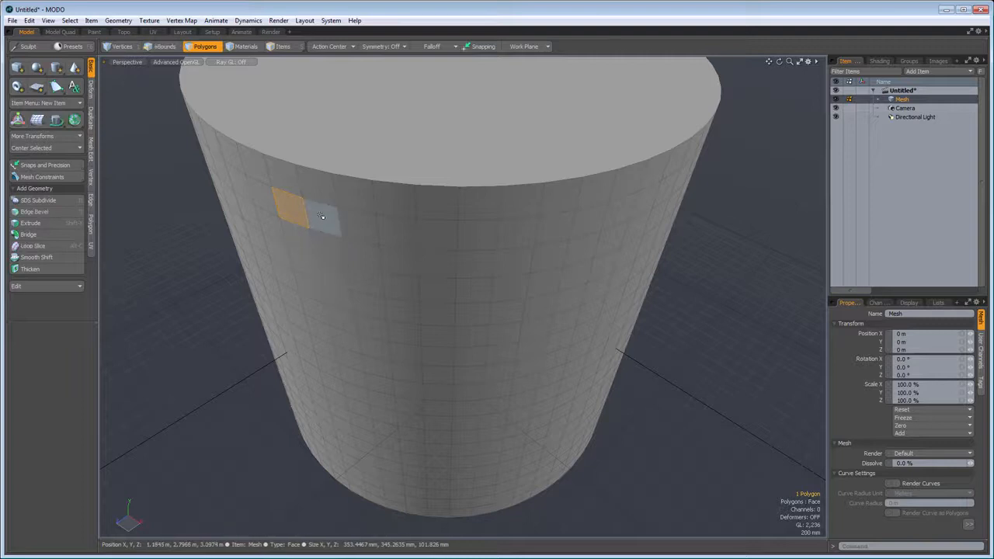
pyautogui.keyDown('shift'); pyautogui.click(362, 226); pyautogui.keyUp('shift')
pyautogui.keyDown('shift'); pyautogui.click(358, 254); pyautogui.keyUp('shift')
pyautogui.keyDown('shift'); pyautogui.click(398, 261); pyautogui.keyUp('shift')
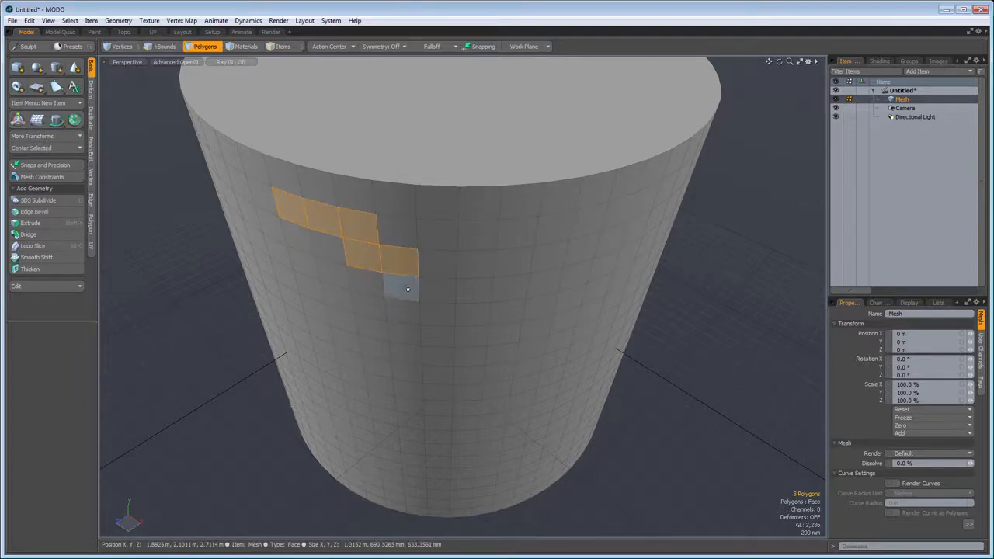
pyautogui.keyDown('shift'); pyautogui.click(407, 289); pyautogui.keyUp('shift')
pyautogui.keyDown('shift'); pyautogui.click(401, 306); pyautogui.keyUp('shift')
pyautogui.keyDown('shift'); pyautogui.click(365, 304); pyautogui.keyUp('shift')
pyautogui.keyDown('shift'); pyautogui.click(371, 329); pyautogui.keyUp('shift')
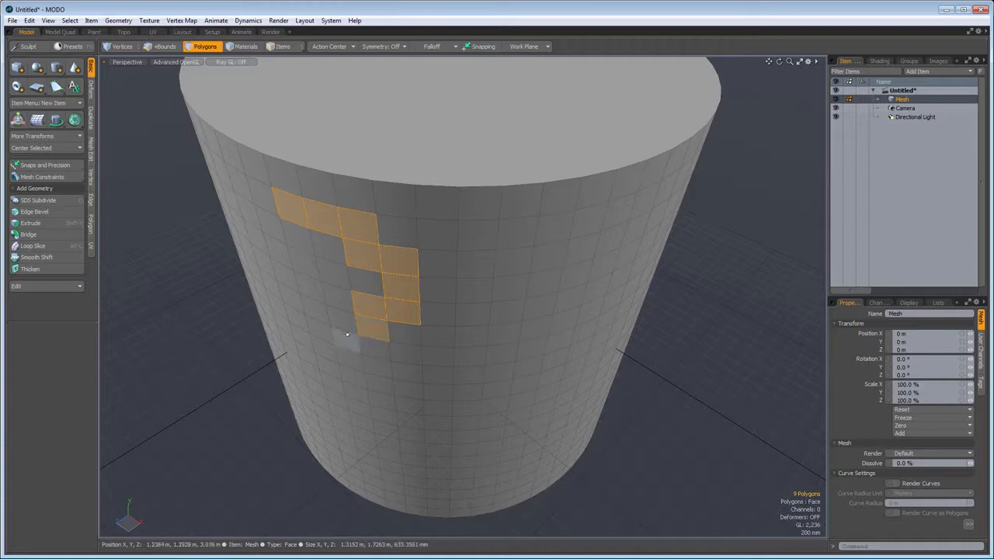
pyautogui.keyDown('shift'); pyautogui.click(339, 320); pyautogui.keyUp('shift')
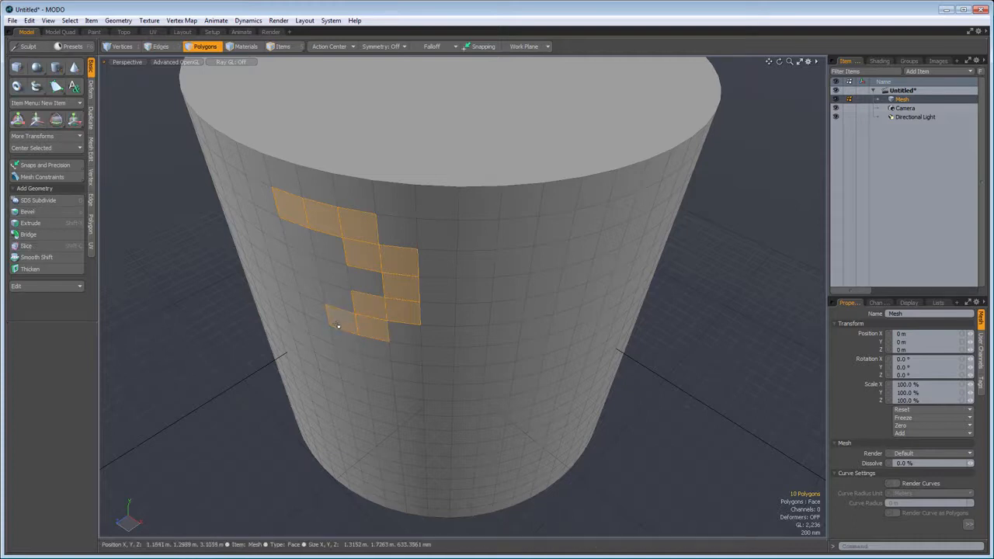
pyautogui.click(169, 334)
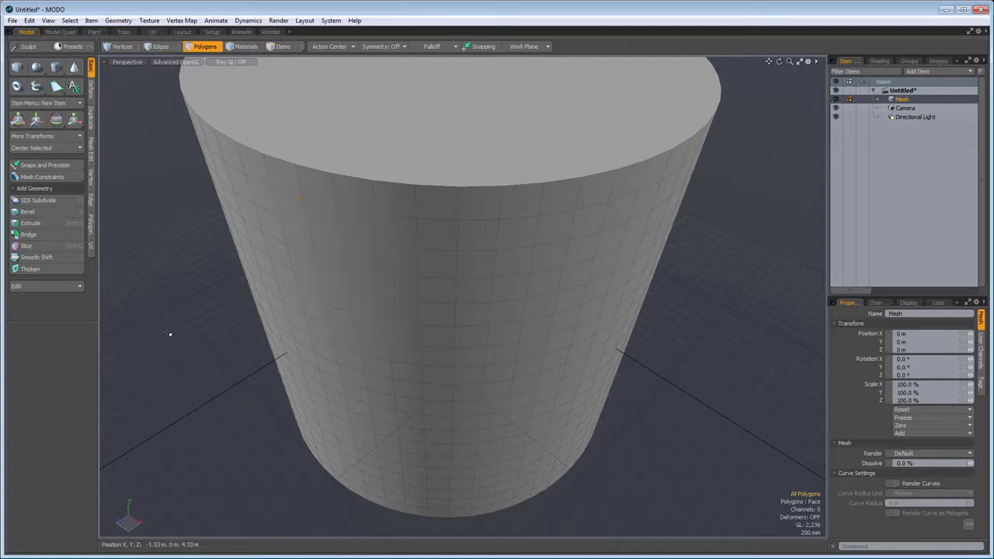
# - Select all of the cylinder's polygons and move them a short distance with the Move tool
pyautogui.click(339, 296)
pyautogui.press('[')
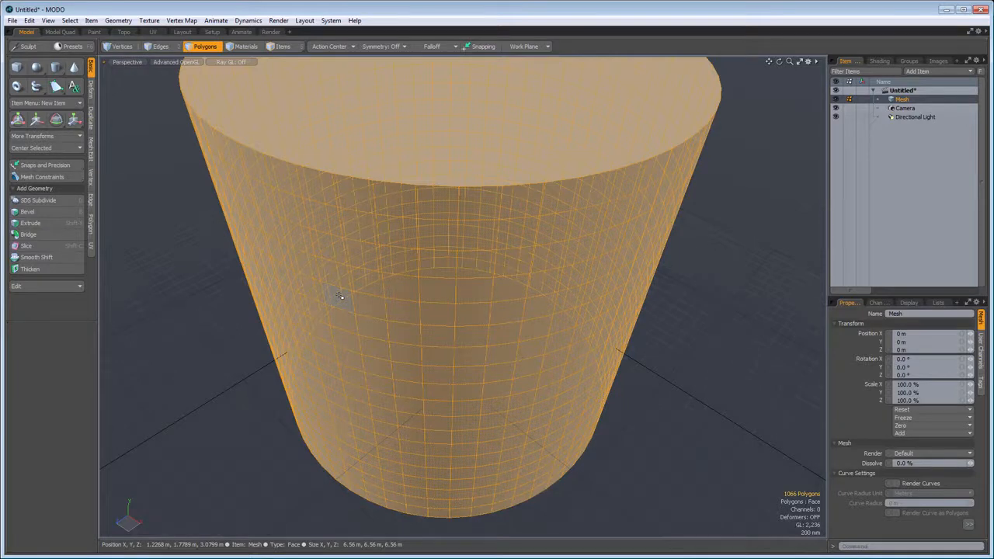
pyautogui.press('w')
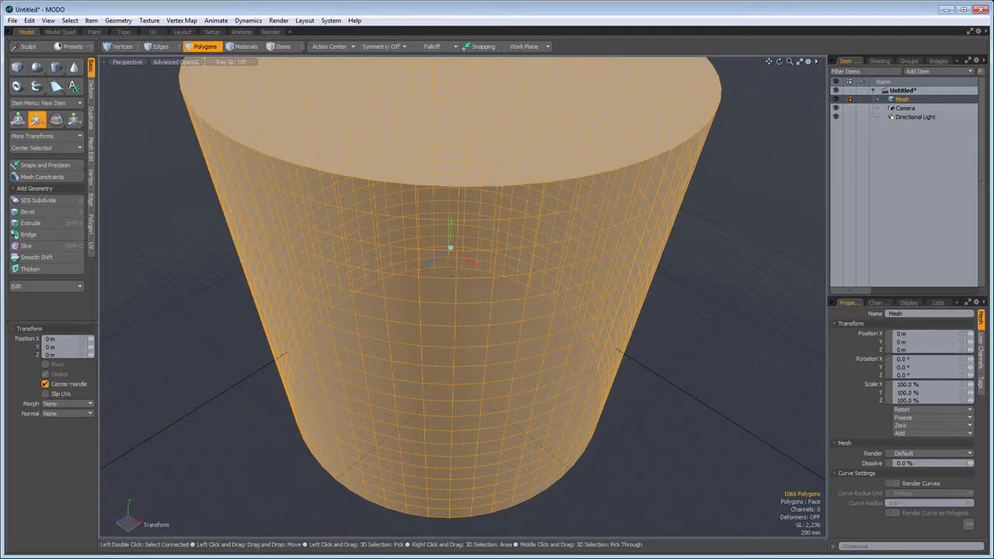
pyautogui.moveTo(427, 267)
pyautogui.mouseDown()
pyautogui.moveTo(364, 298)
pyautogui.moveTo(445, 250)
pyautogui.moveTo(372, 297)
pyautogui.moveTo(420, 268)
pyautogui.mouseUp()
pyautogui.press('space')
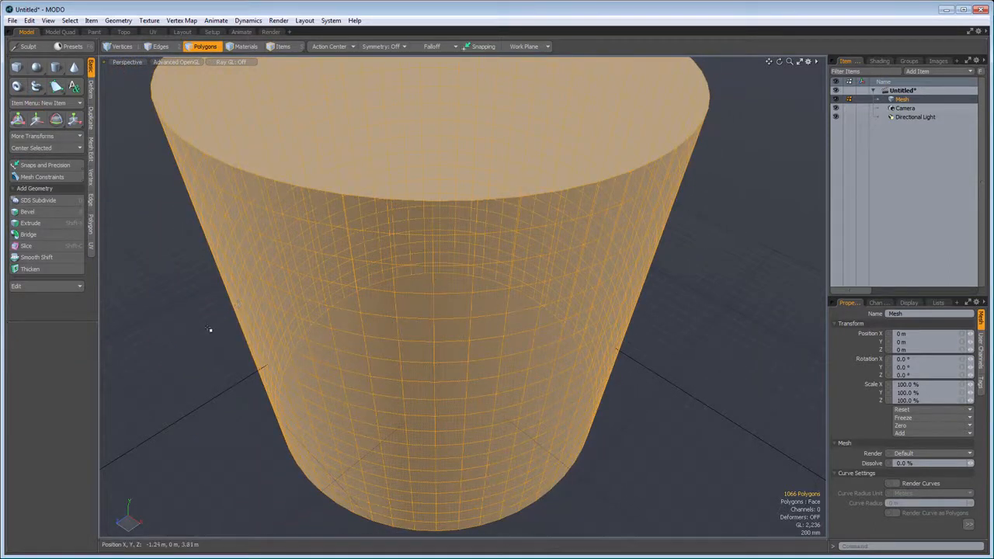
# - Clear the polygon selection and move the whole cylinder about -450 mm in X and -620 mm in Z
pyautogui.click(175, 372)
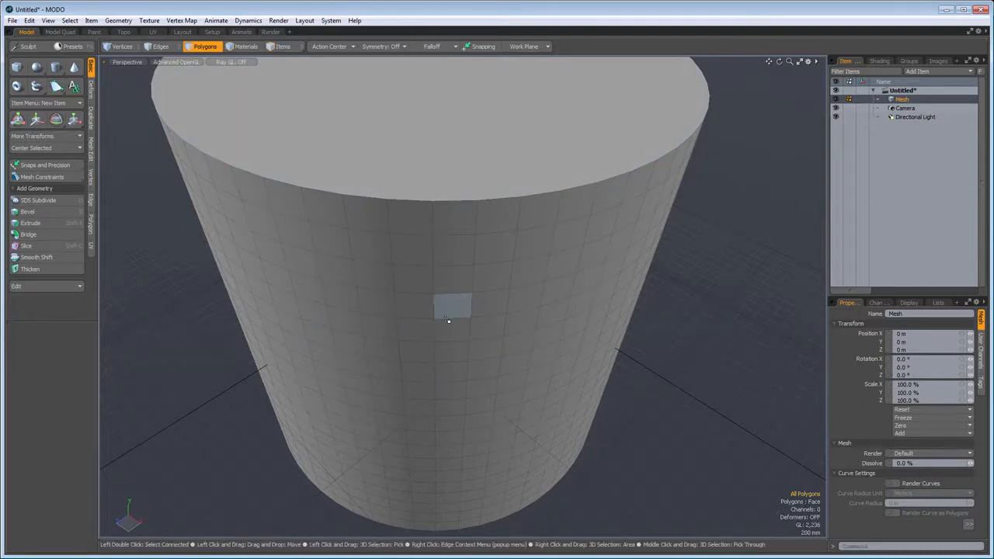
pyautogui.press('w')
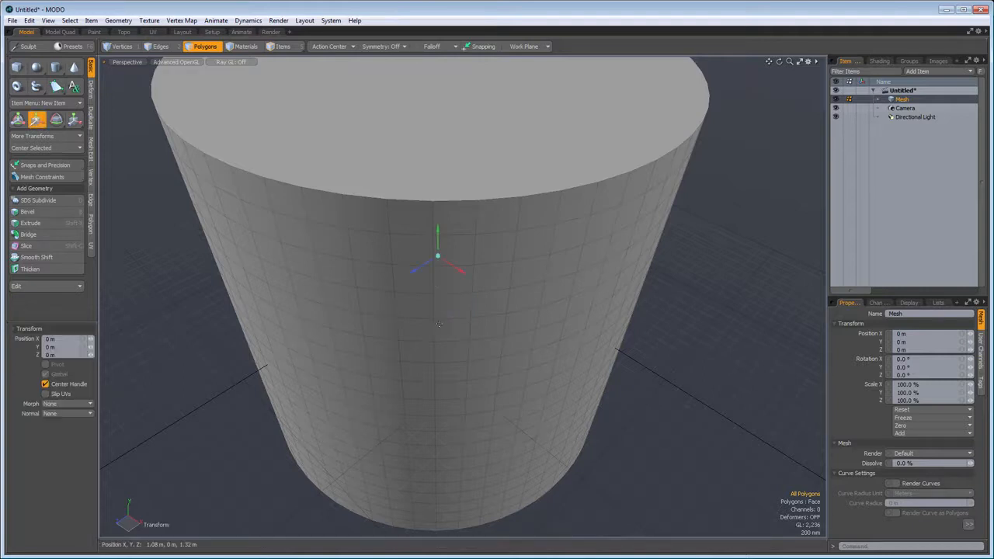
pyautogui.moveTo(414, 272); pyautogui.dragTo(445, 254)
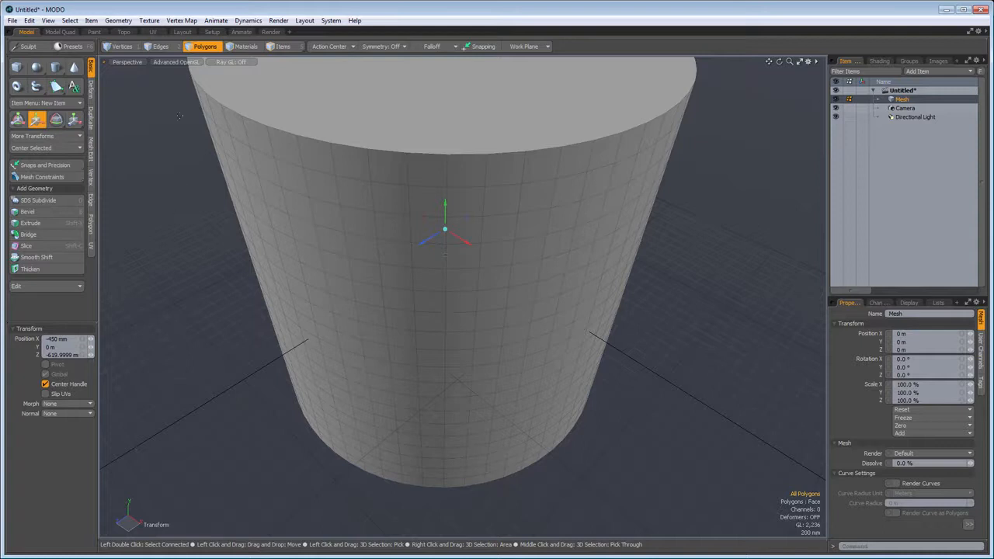
# - In edge selection mode with nothing selected, move the whole cylinder about 550 mm in X and 120 mm in Z
pyautogui.click(170, 47)
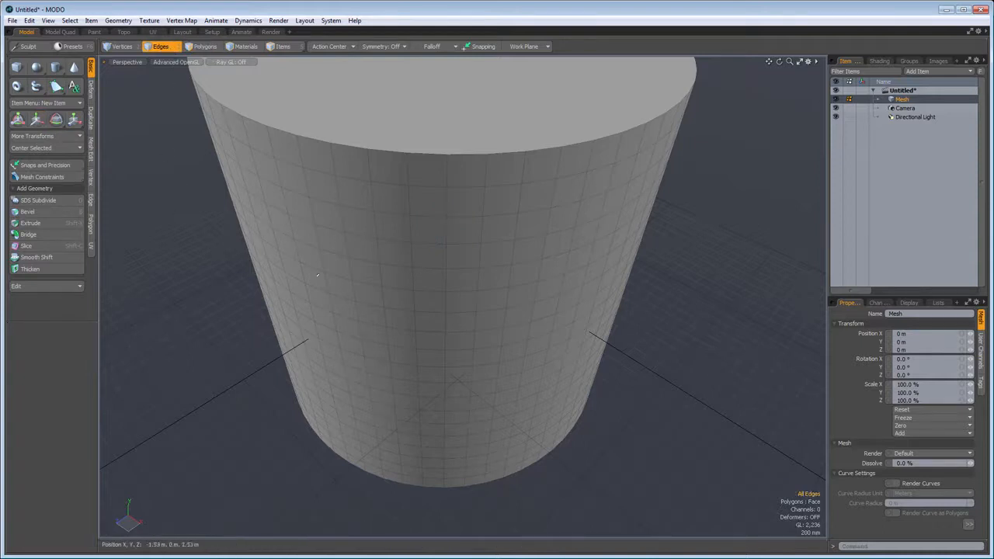
pyautogui.press('w')
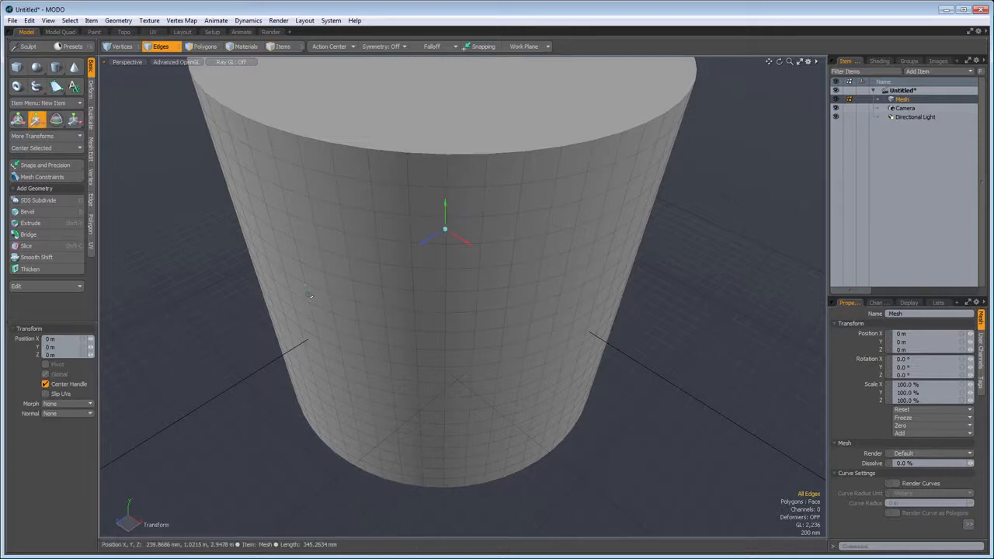
pyautogui.moveTo(445, 259); pyautogui.dragTo(464, 278)
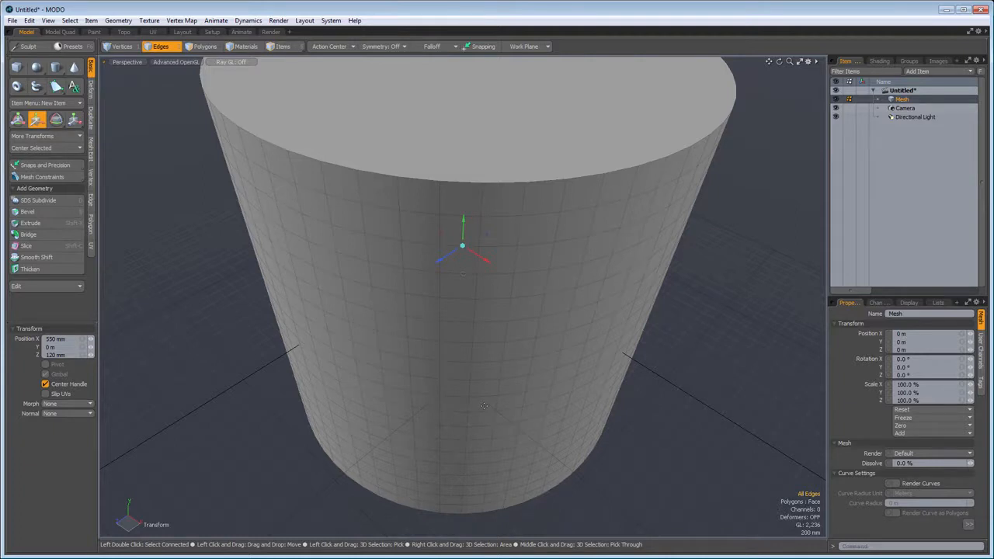
pyautogui.press('space')
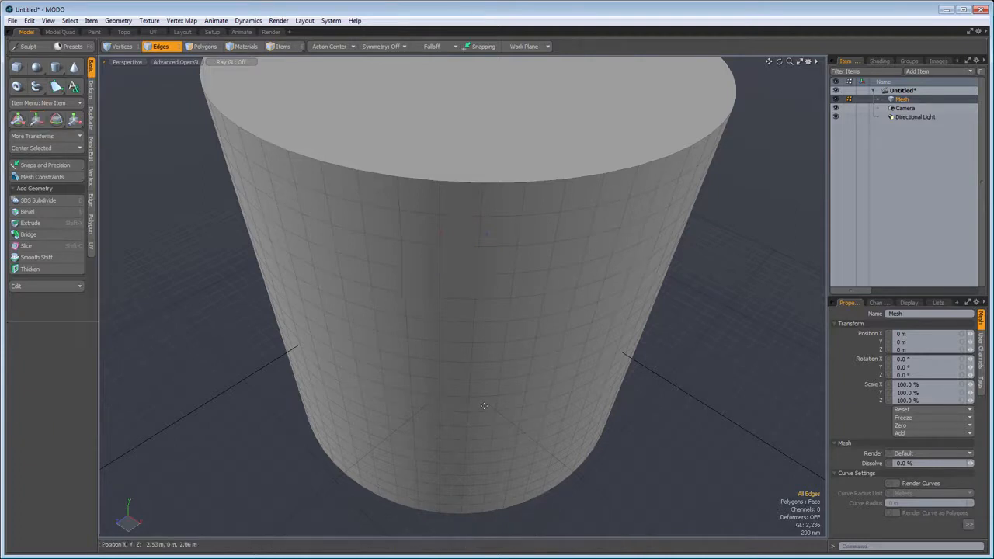
# - In edge selection mode, select three adjacent horizontal edge loops around the upper part of the cylinder
pyautogui.scroll(-2, 484, 406)
pyautogui.keyDown('alt'); pyautogui.moveTo(484, 394); pyautogui.dragTo(482, 312); pyautogui.keyUp('alt')
pyautogui.press('2')
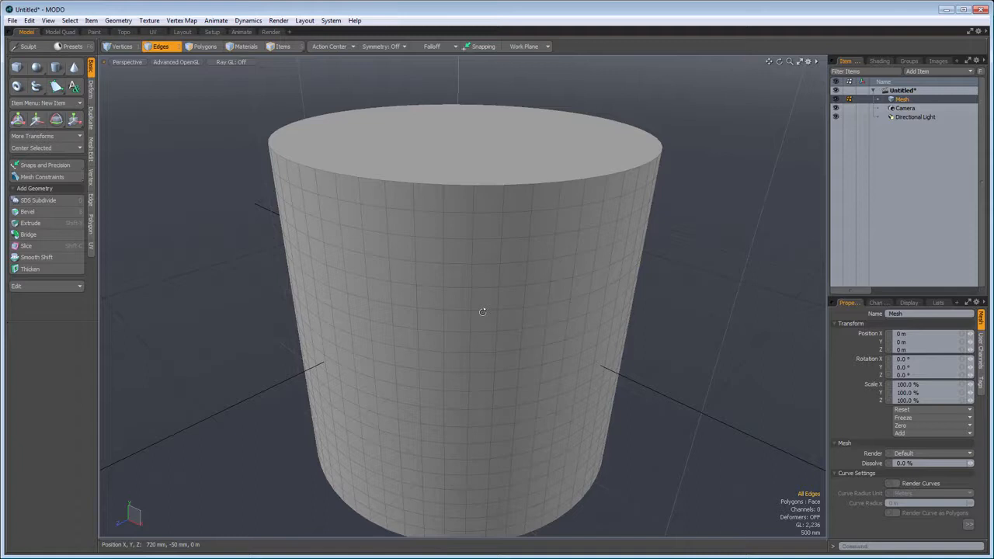
pyautogui.doubleClick(434, 287)
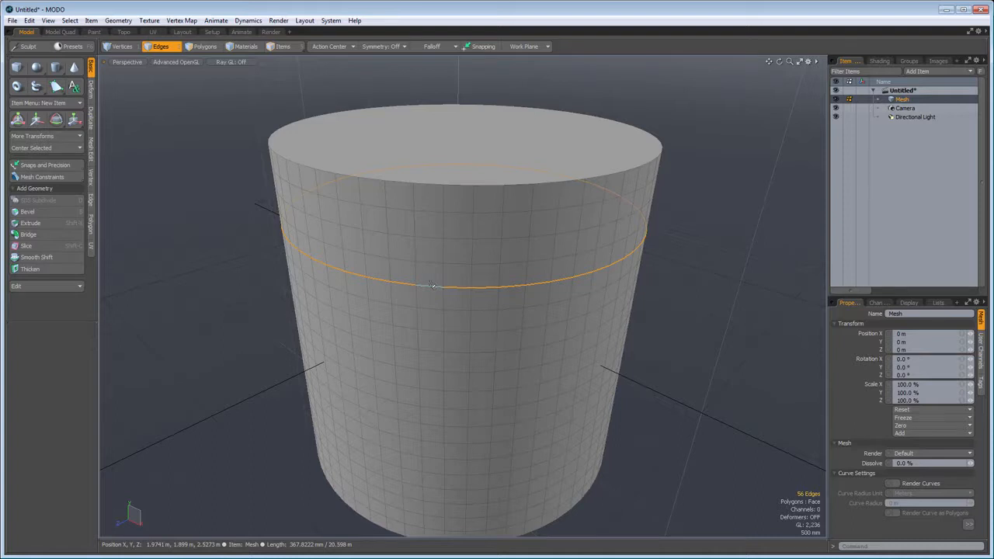
pyautogui.hotkey('alt', 'c')
pyautogui.keyDown('shift'); pyautogui.doubleClick(435, 241); pyautogui.keyUp('shift')
# - Try moving the three selected edge loops with the Move tool, and undo the move
pyautogui.press('w')
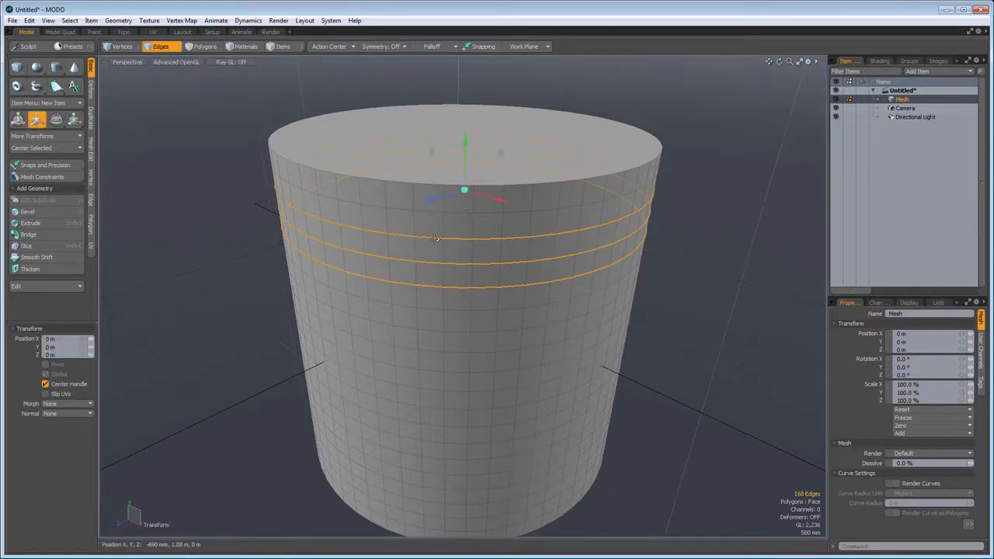
pyautogui.moveTo(499, 203); pyautogui.dragTo(518, 177)
pyautogui.hotkey('ctrl', 'z')
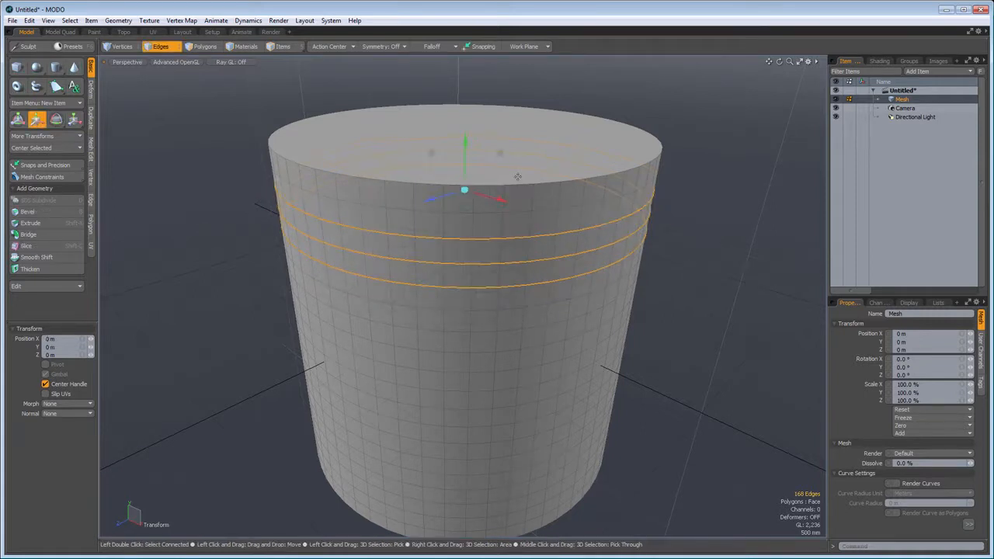
pyautogui.press('space')
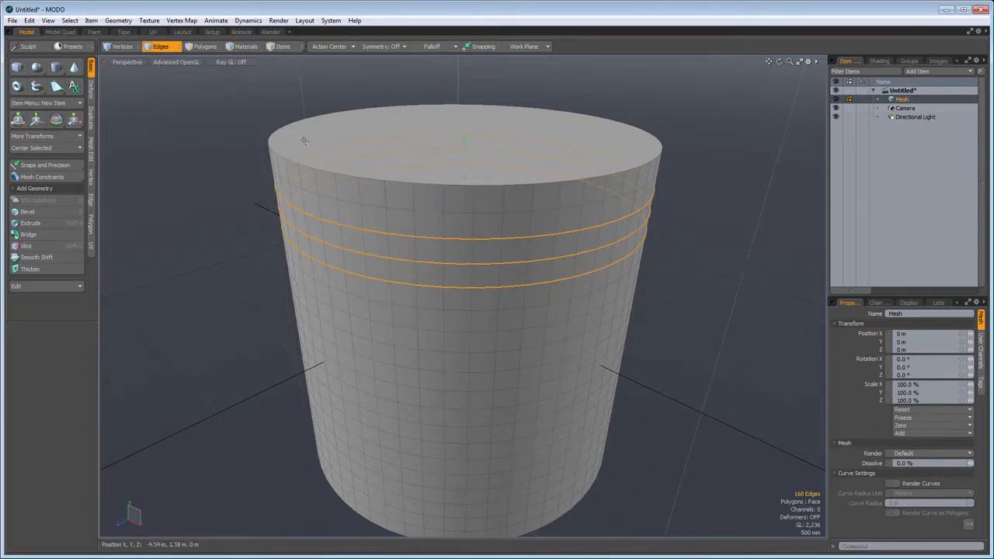
# - In polygon selection mode, select two side-by-side polygons on the cylinder and extend them to a full horizontal polygon loop
pyautogui.click(205, 47)
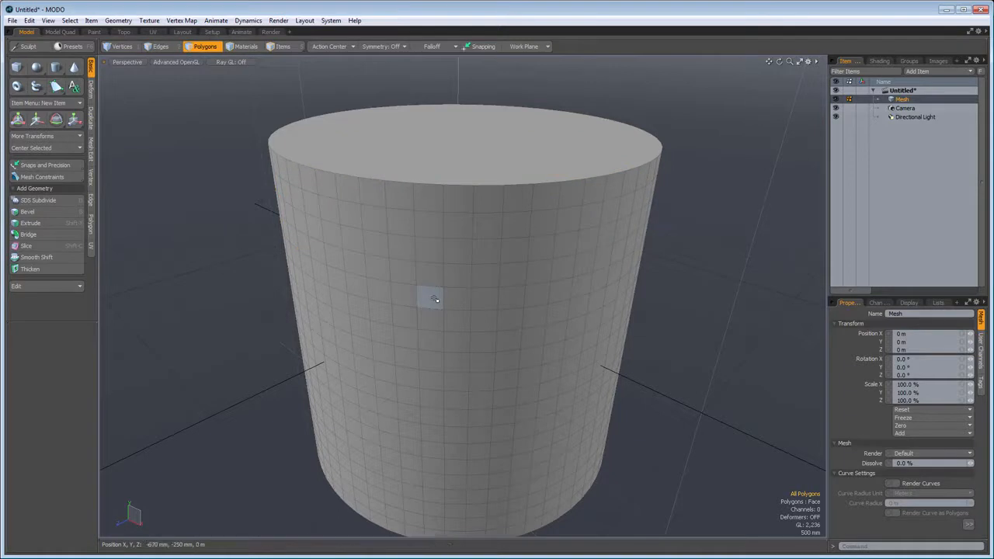
pyautogui.moveTo(434, 297); pyautogui.dragTo(449, 299)
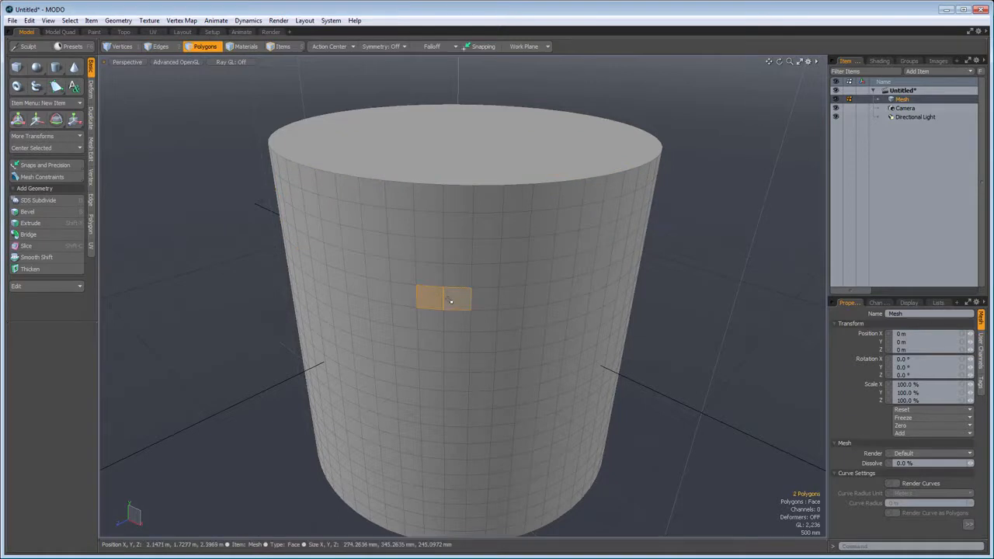
pyautogui.press('l')
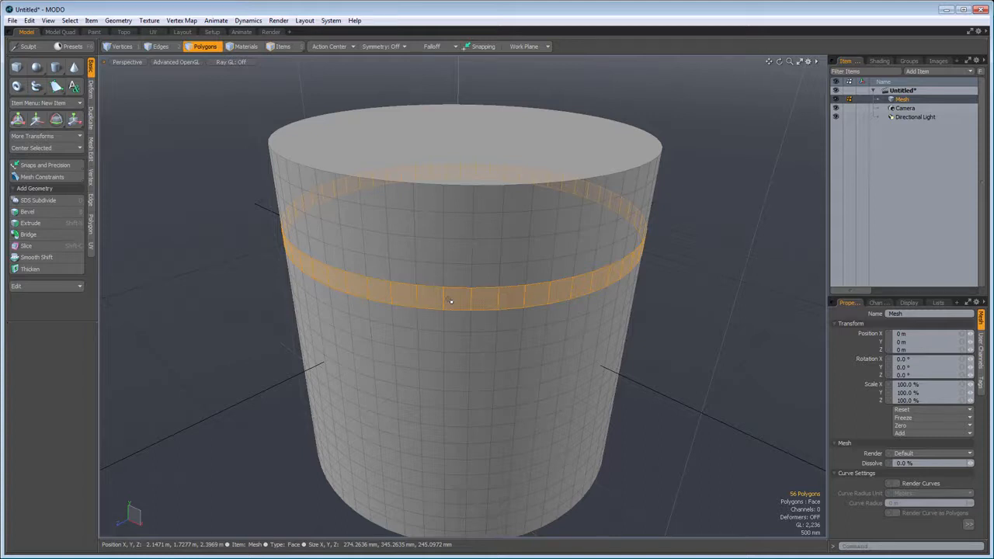
# - Select two polygons one apart in the same row, repeat that every-other pattern around the whole cylinder, and clear the selection
pyautogui.click(431, 340)
pyautogui.keyDown('shift'); pyautogui.click(482, 342); pyautogui.keyUp('shift')
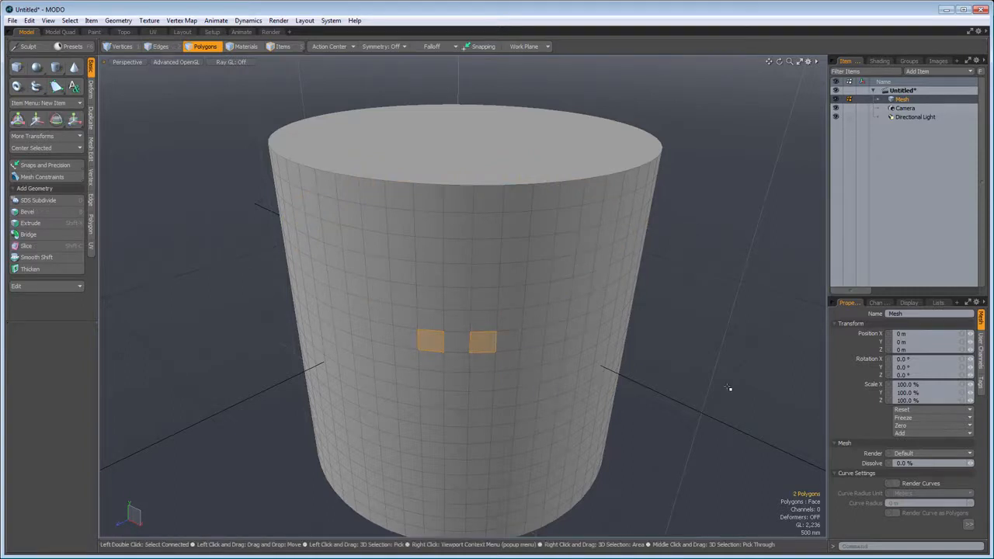
pyautogui.press('Up')
pyautogui.press('Up')
pyautogui.press('Up')
pyautogui.press('Up')
pyautogui.press('Up')
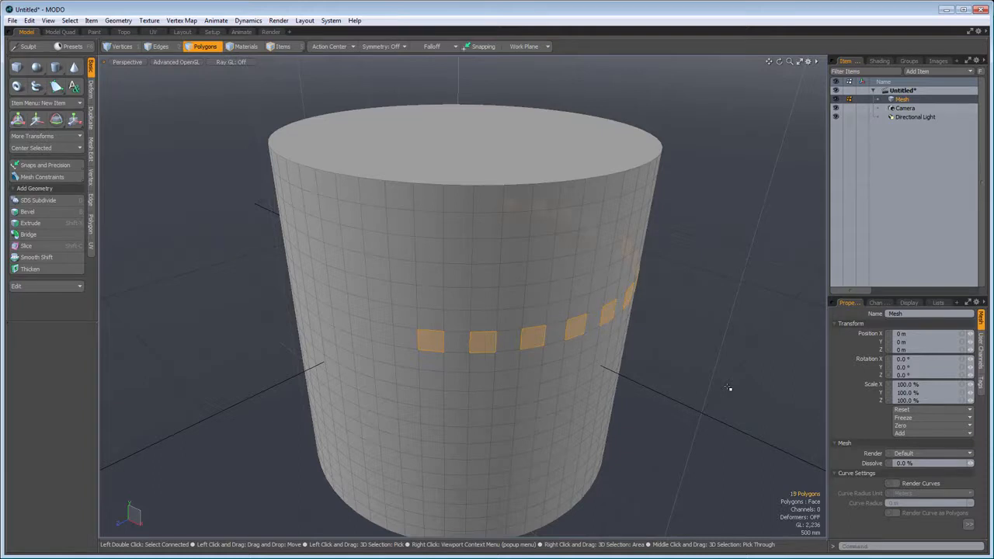
pyautogui.press('Up')
pyautogui.press('Up')
pyautogui.press('Up')
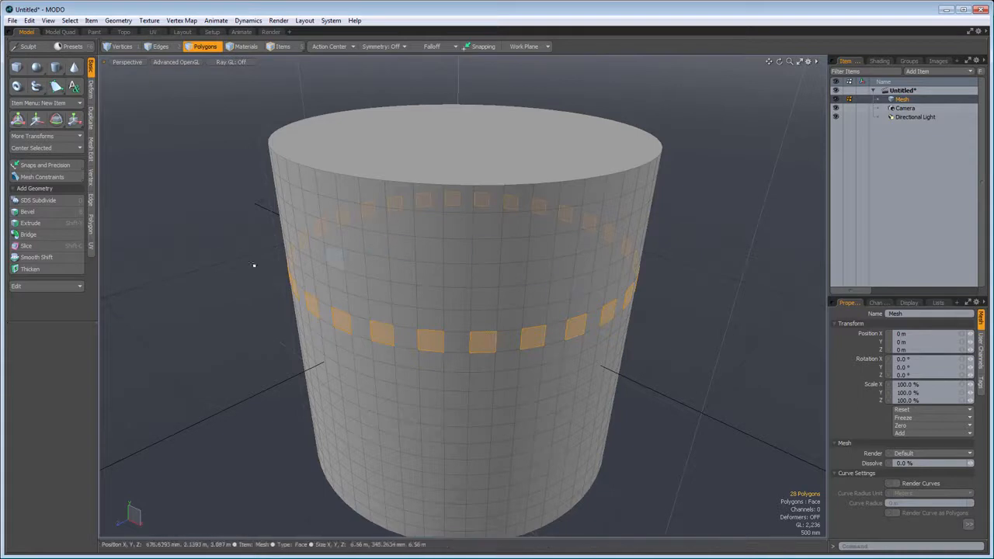
pyautogui.click(189, 300)
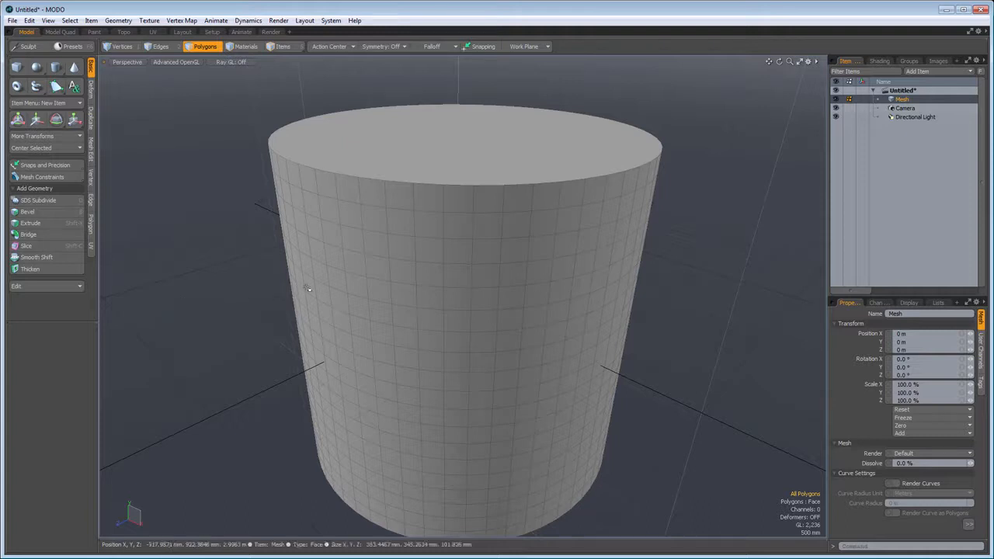
# - Lasso a staircase-shaped patch of polygons on the cylinder's side, and look up the Lasso Style option in edge selection mode
pyautogui.moveTo(383, 291)
pyautogui.mouseDown(button='right')
pyautogui.moveTo(418, 365)
pyautogui.moveTo(560, 410)
pyautogui.moveTo(617, 311)
pyautogui.moveTo(486, 268)
pyautogui.moveTo(369, 274)
pyautogui.mouseUp(button='right')
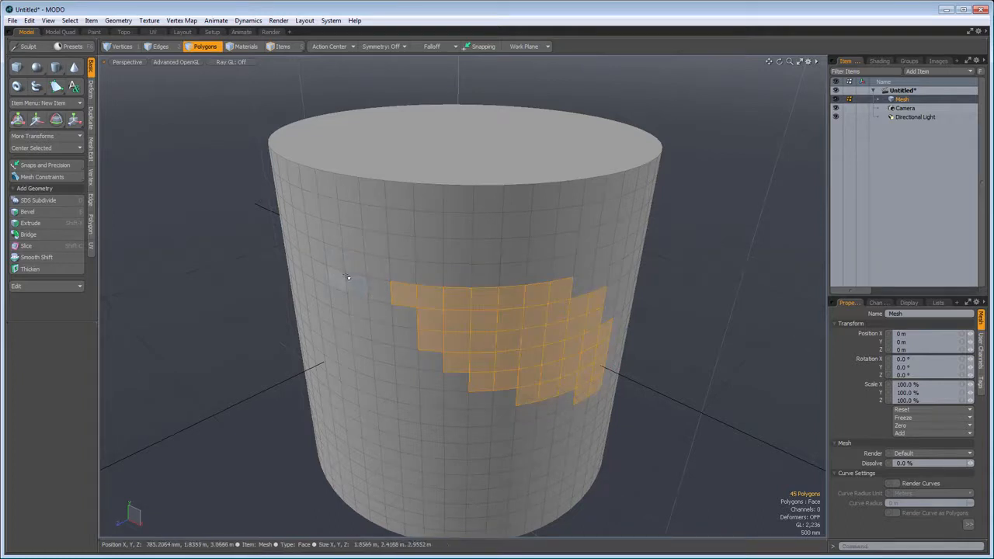
pyautogui.press('2')
pyautogui.rightClick(349, 276)
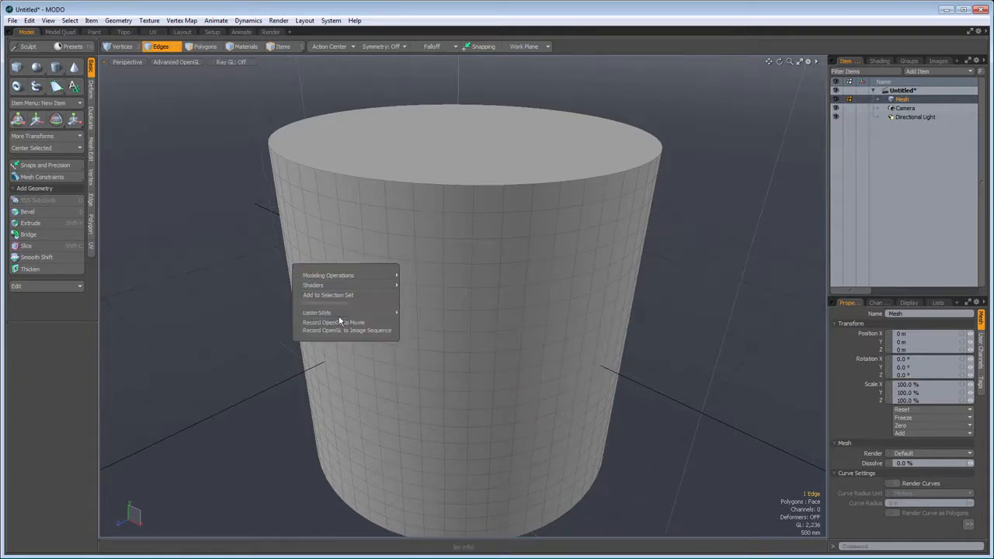
pyautogui.moveTo(341, 314)
pyautogui.click(418, 320)
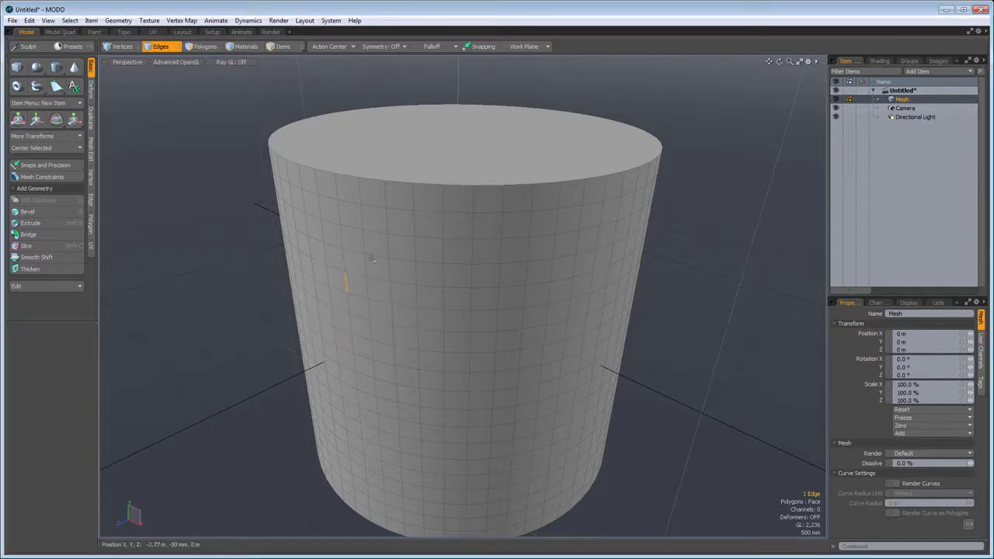
# - Lasso only the visible edges on the front of the cylinder, inspect the selection from another angle, and clear it
pyautogui.moveTo(368, 254)
pyautogui.mouseDown(button='right')
pyautogui.moveTo(392, 380)
pyautogui.moveTo(592, 425)
pyautogui.mouseUp(button='right')
pyautogui.keyDown('alt'); pyautogui.moveTo(652, 434); pyautogui.dragTo(303, 355); pyautogui.keyUp('alt')
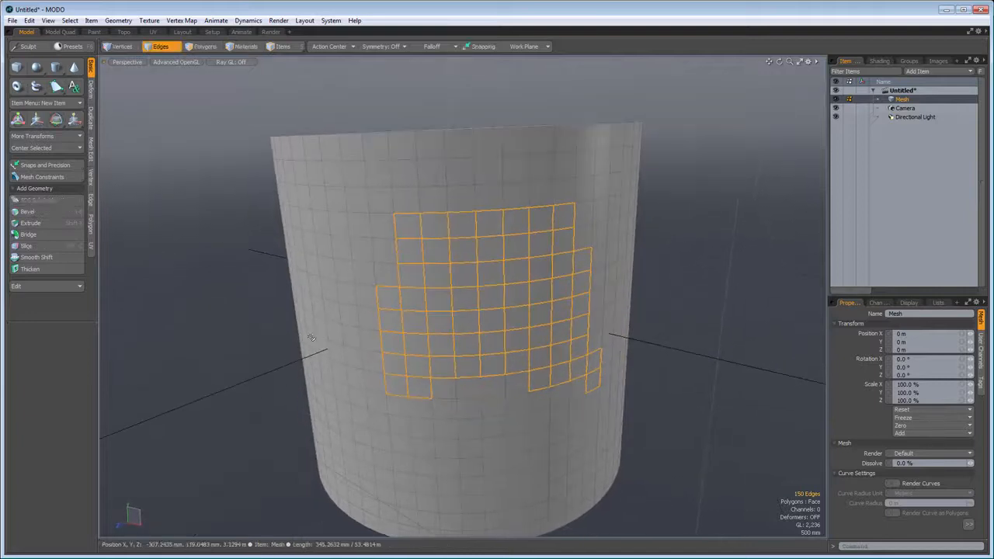
pyautogui.click(196, 298)
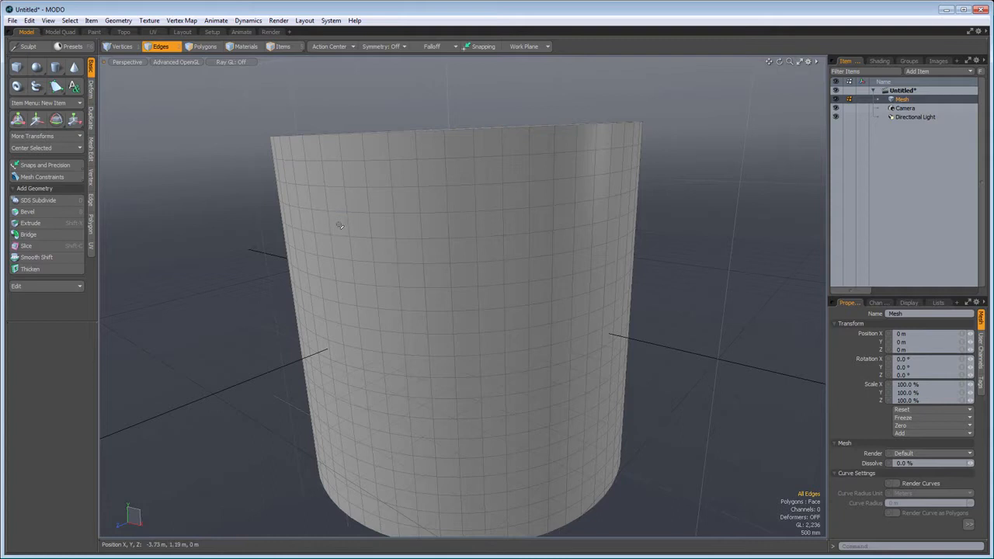
# - Lasso edges through the cylinder so both front and back sides are selected, inspect the result, and clear the selection
pyautogui.moveTo(339, 226); pyautogui.dragTo(601, 400, button='right')
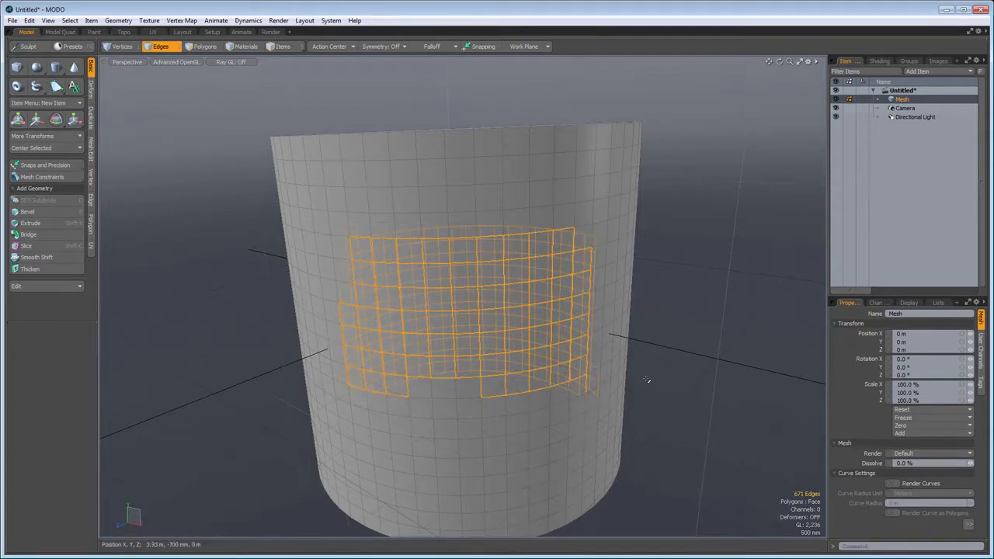
pyautogui.keyDown('alt'); pyautogui.moveTo(602, 400); pyautogui.dragTo(466, 297); pyautogui.keyUp('alt')
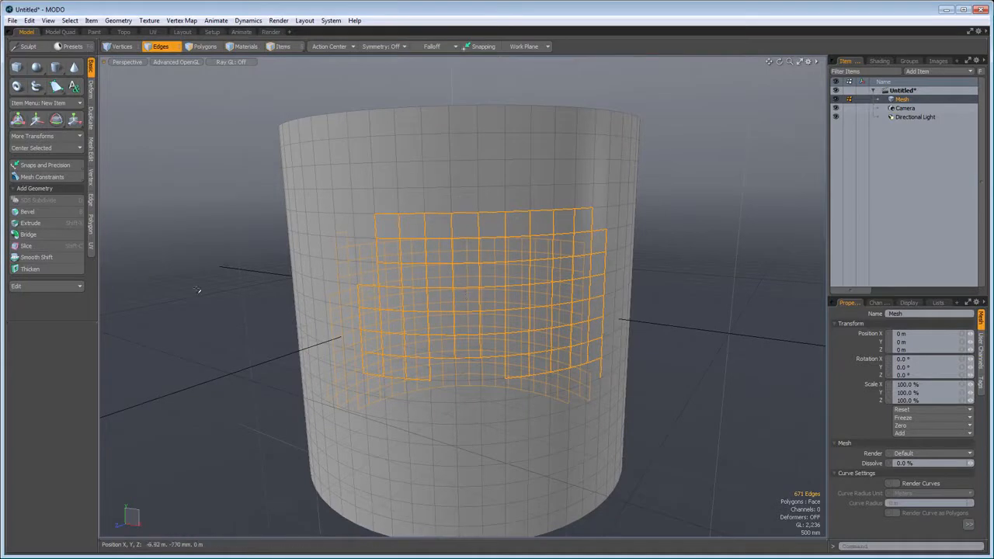
pyautogui.click(193, 306)
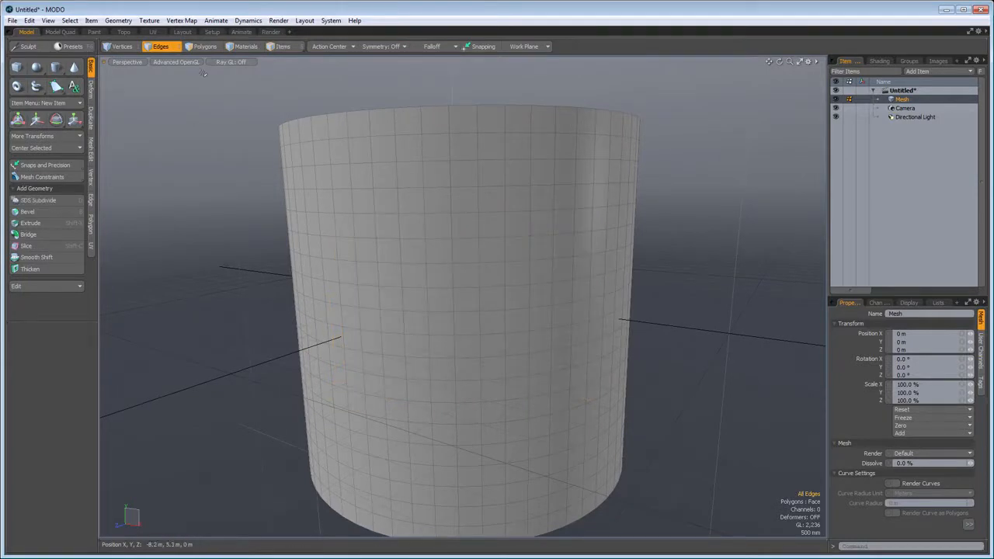
# - Clear the old polygon selection, pick two distant polygons in one row, and fill the selection between them
pyautogui.press('3')
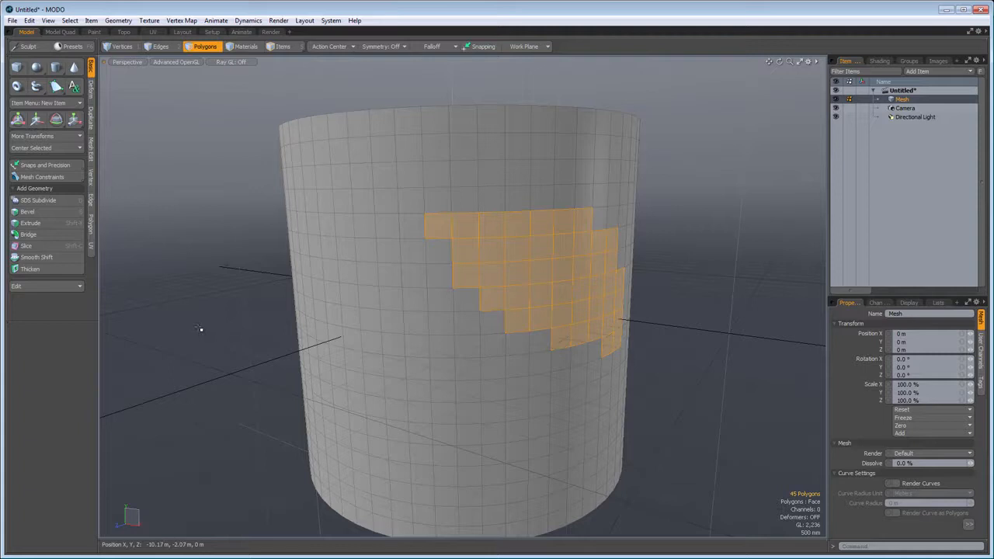
pyautogui.click(199, 330)
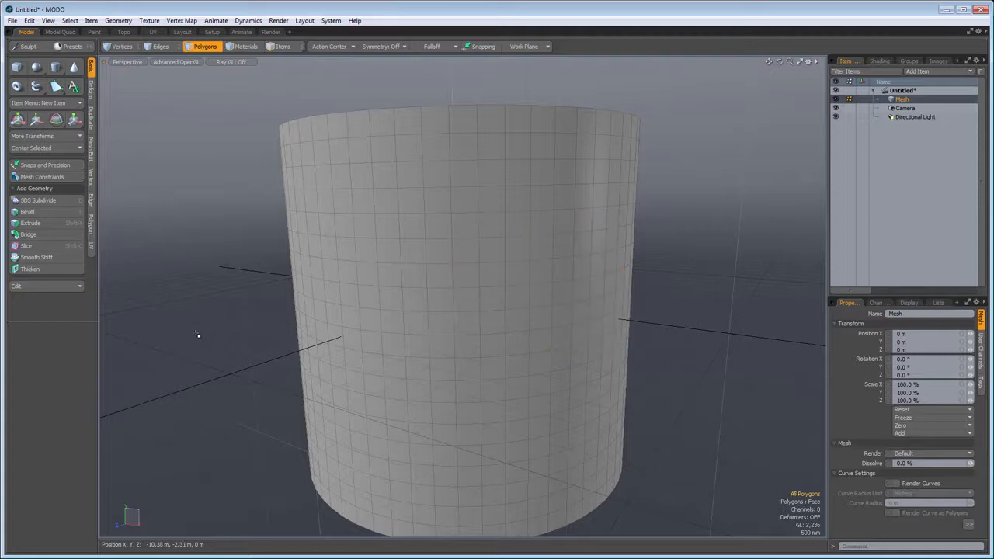
pyautogui.click(349, 255)
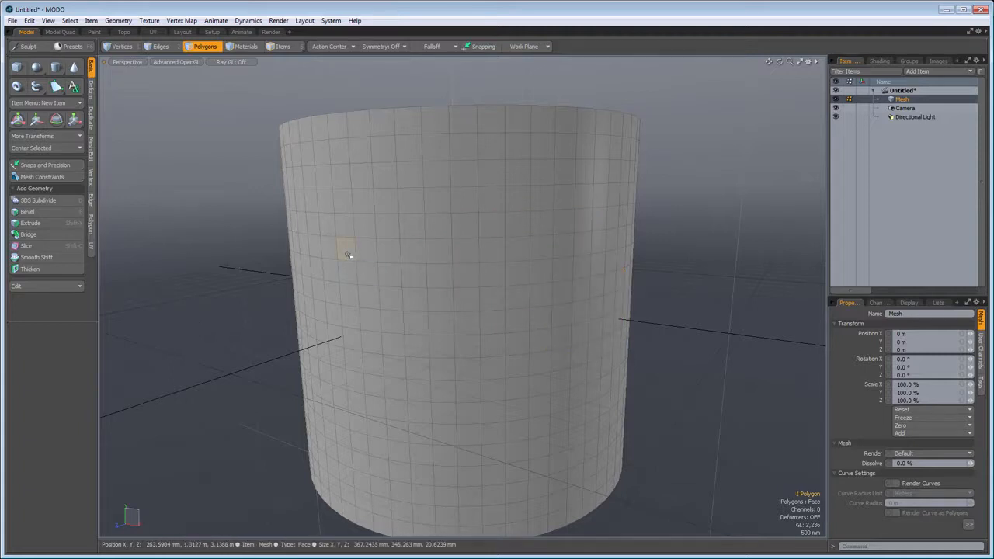
pyautogui.keyDown('shift'); pyautogui.click(569, 250); pyautogui.keyUp('shift')
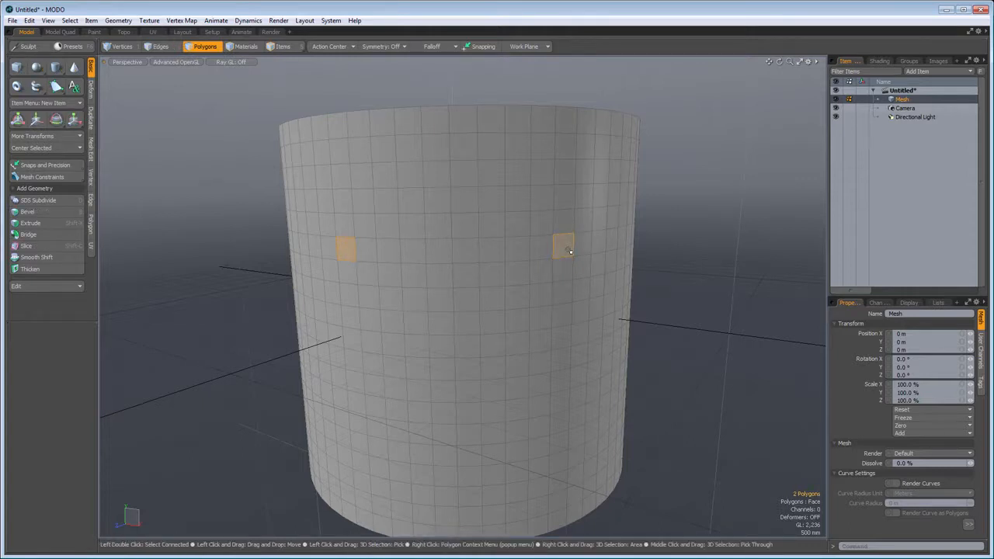
pyautogui.hotkey('shift', 'g')
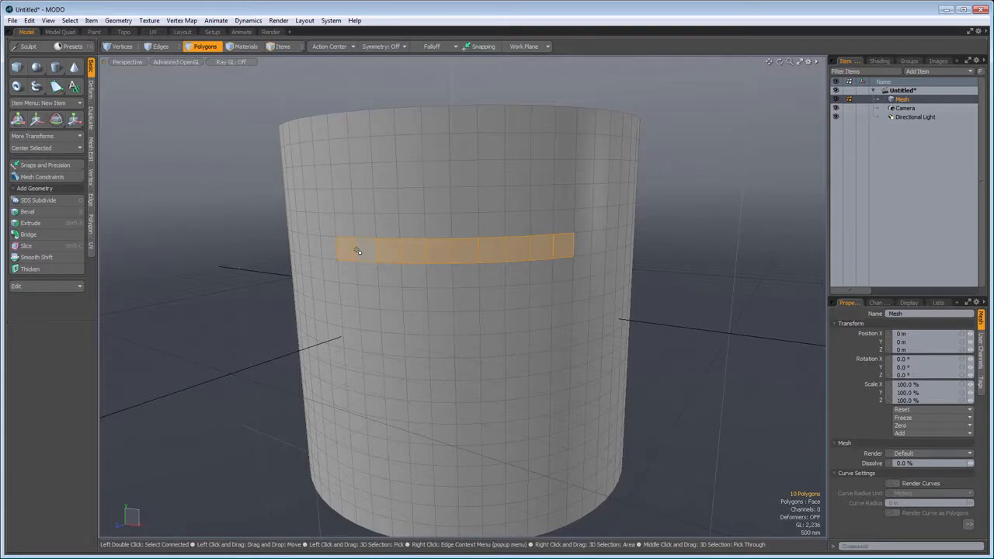
# - Grow the selected polygon row outward three times, shrink it again, and clear the selection
pyautogui.hotkey('shift', 'Up')
pyautogui.hotkey('shift', 'Up')
pyautogui.hotkey('shift', 'Up')
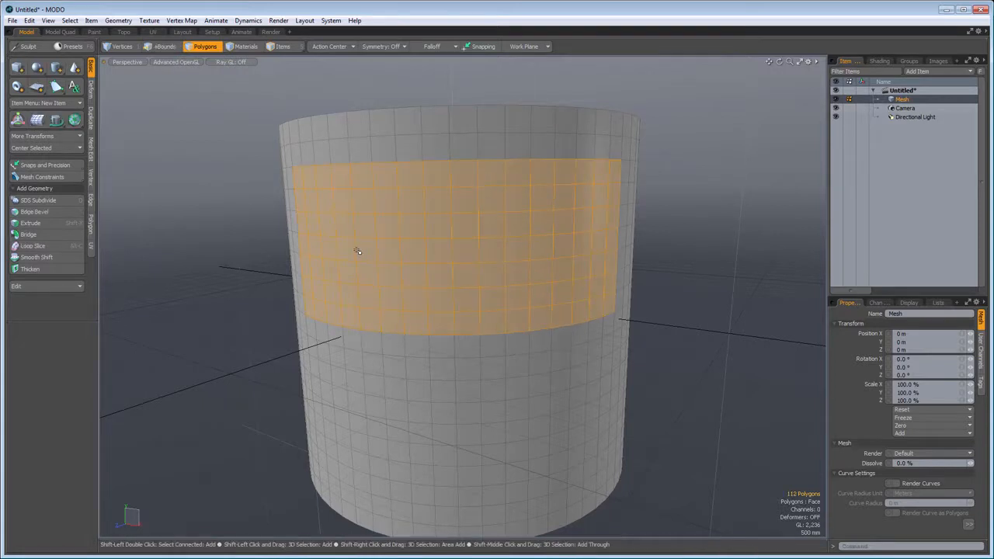
pyautogui.hotkey('shift', 'Down')
pyautogui.hotkey('shift', 'Down')
pyautogui.hotkey('shift', 'Down')
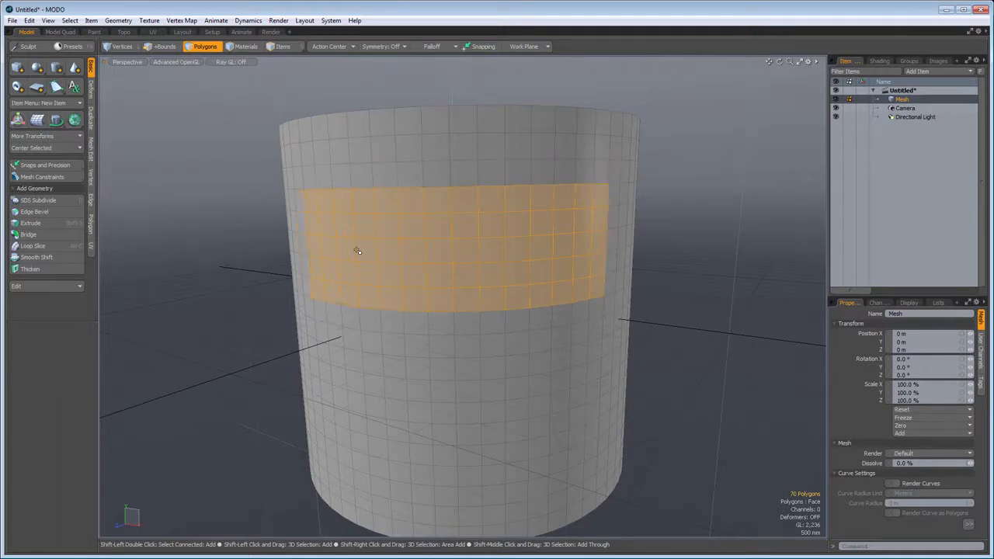
pyautogui.click(229, 269)
# - Select a single edge and then a single polygon on the cylinder's side, and examine the polygon's Modeling Operations
pyautogui.scroll(4, 359, 285)
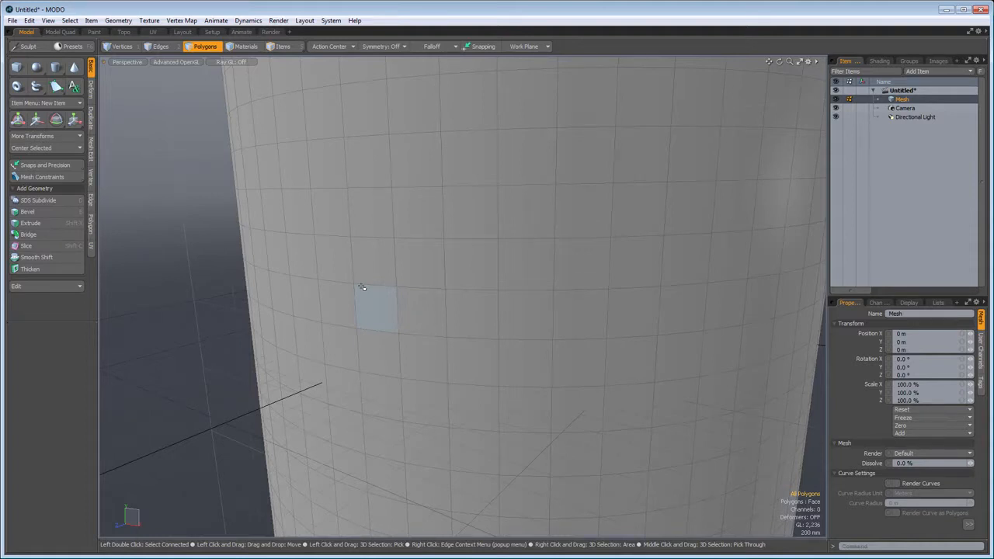
pyautogui.rightClick(468, 240)
pyautogui.click(468, 238)
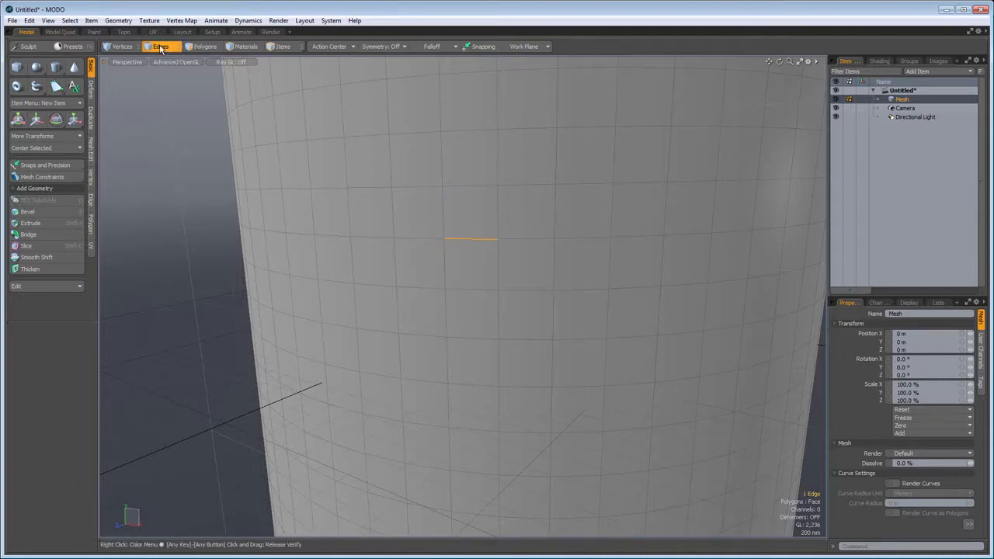
pyautogui.press('3')
pyautogui.rightClick(524, 268)
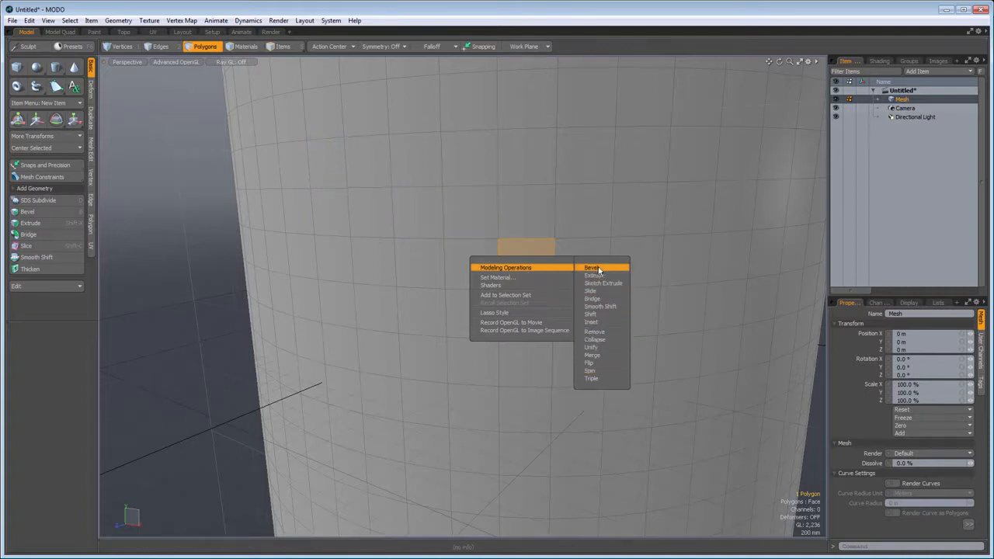
pyautogui.click(386, 218)
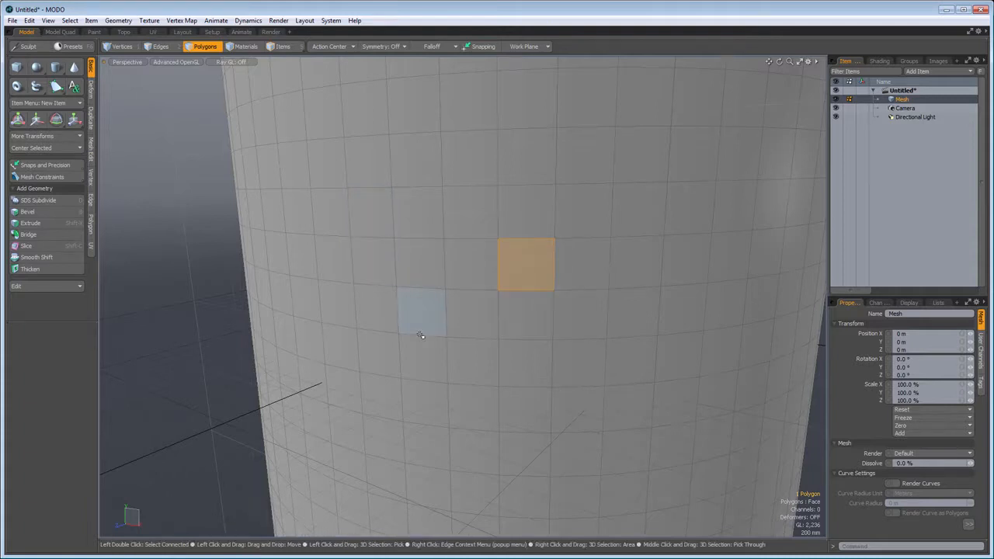
# - Select a stepped, arrow-like patch of 16 polygons on the cylinder's side and convert it to its boundary edges
pyautogui.press('ctrl')
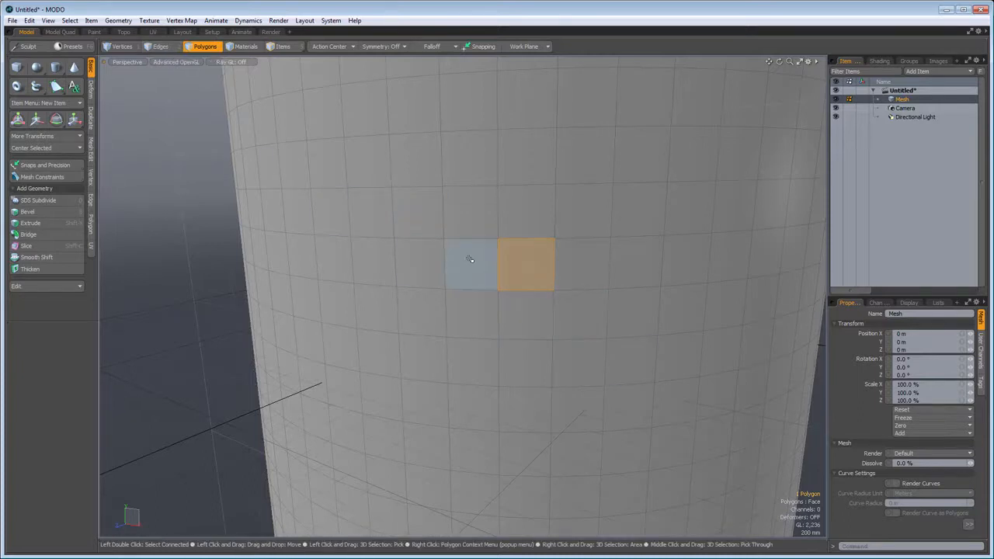
pyautogui.moveTo(372, 262)
pyautogui.mouseDown()
pyautogui.moveTo(519, 267)
pyautogui.moveTo(539, 208)
pyautogui.moveTo(586, 156)
pyautogui.moveTo(634, 154)
pyautogui.moveTo(611, 233)
pyautogui.moveTo(628, 338)
pyautogui.moveTo(600, 379)
pyautogui.moveTo(583, 326)
pyautogui.moveTo(544, 319)
pyautogui.moveTo(634, 317)
pyautogui.mouseUp()
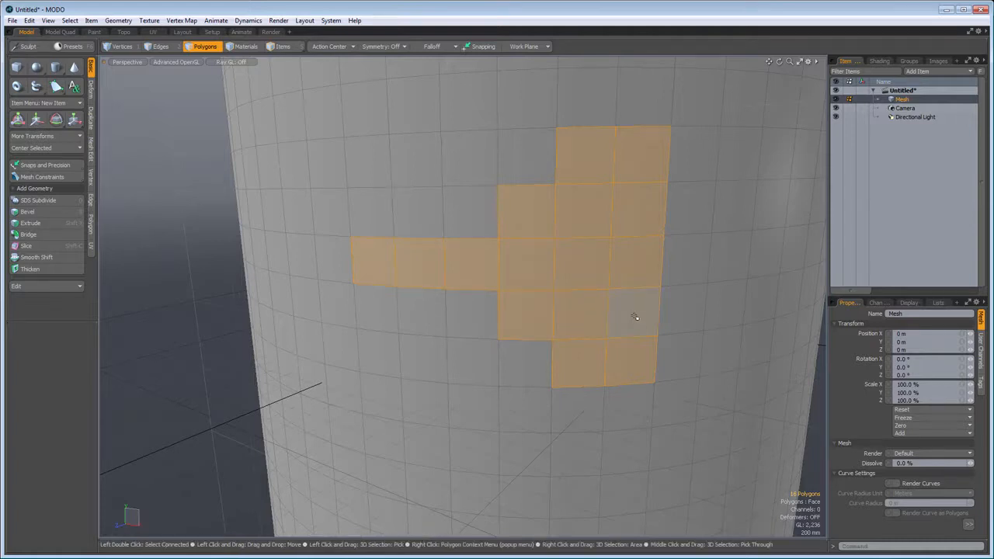
pyautogui.keyDown('ctrl'); pyautogui.click(163, 47); pyautogui.keyUp('ctrl')
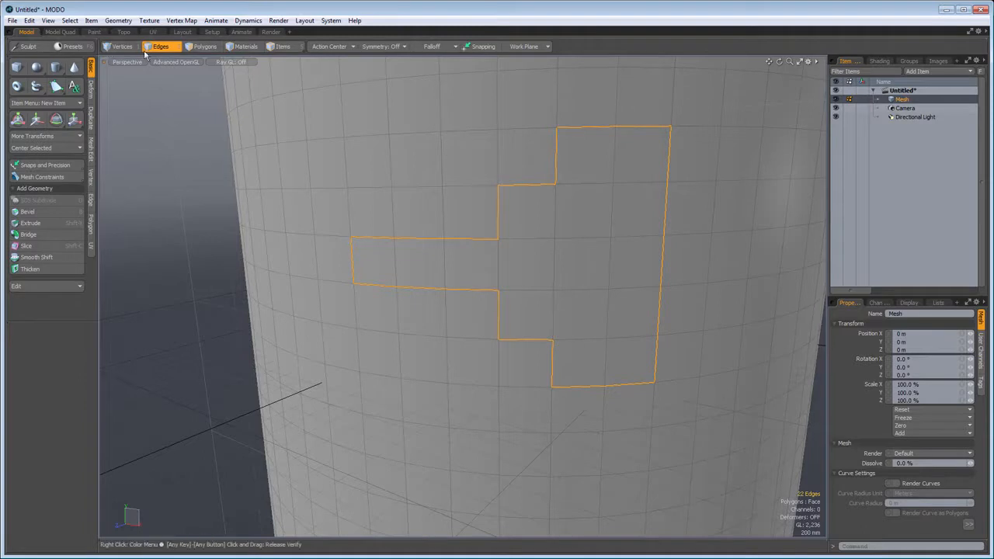
# - Convert the selected boundary edges to a vertex selection
pyautogui.press('shift')
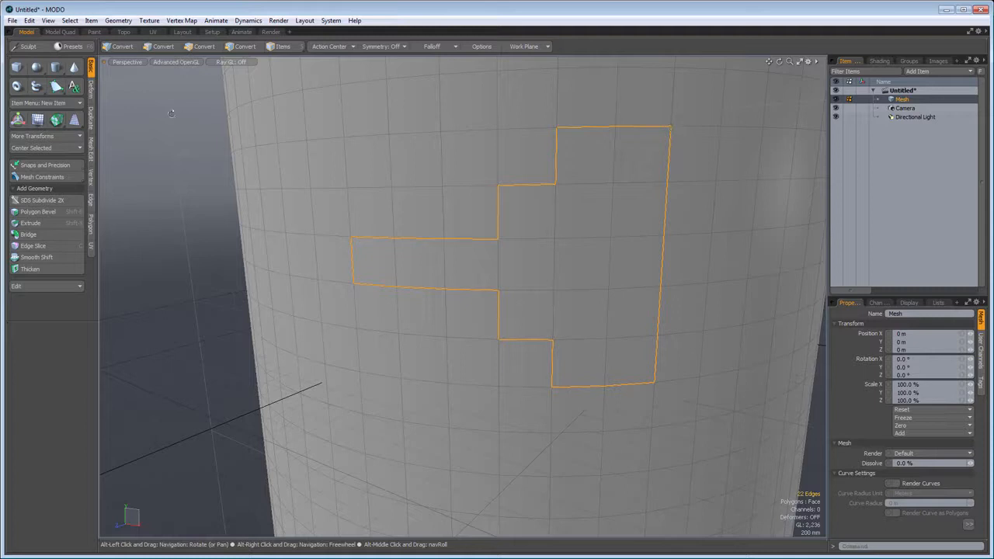
pyautogui.click(121, 48)
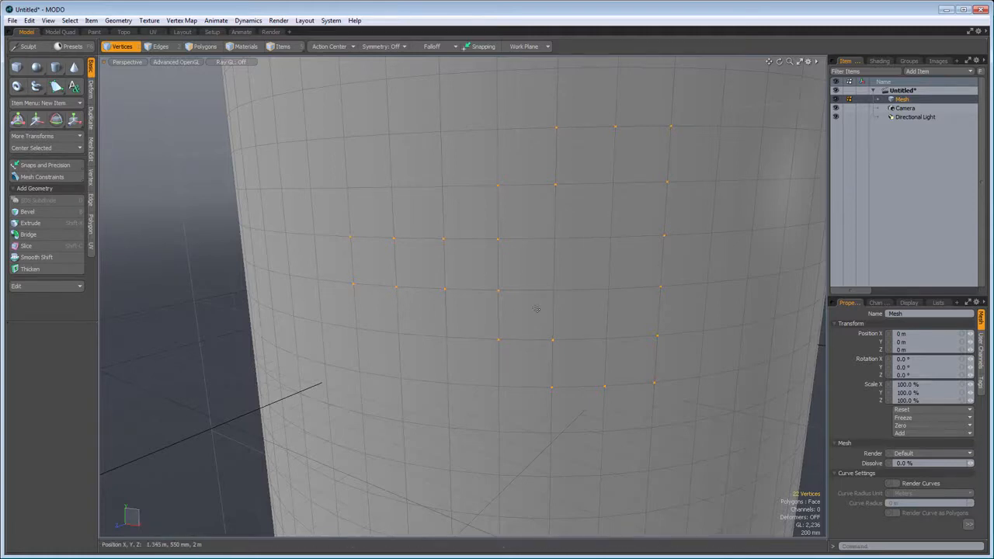
# - Lasso-select a block of edges on the cylinder's upper side, then a block of polygons near its bottom rim
pyautogui.scroll(-5, 536, 309)
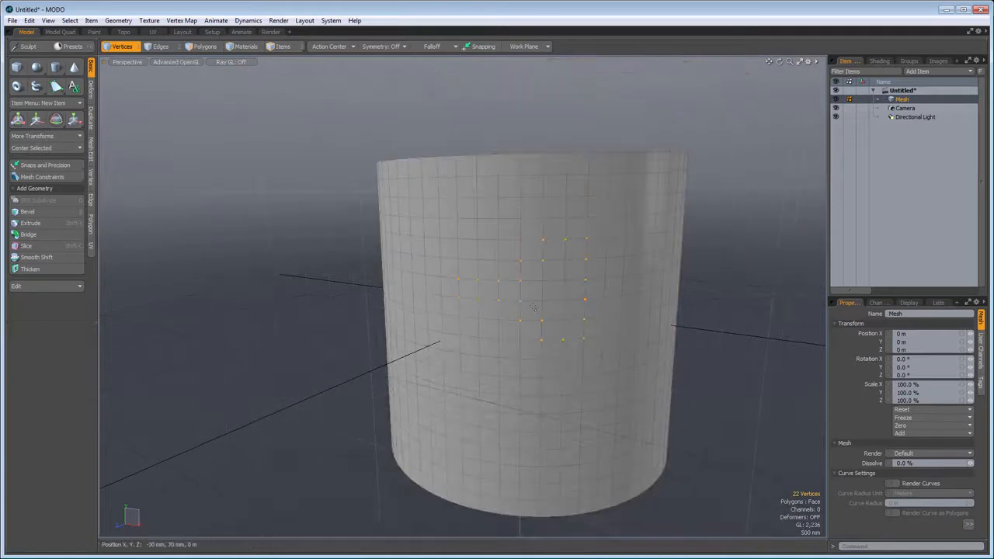
pyautogui.click(160, 47)
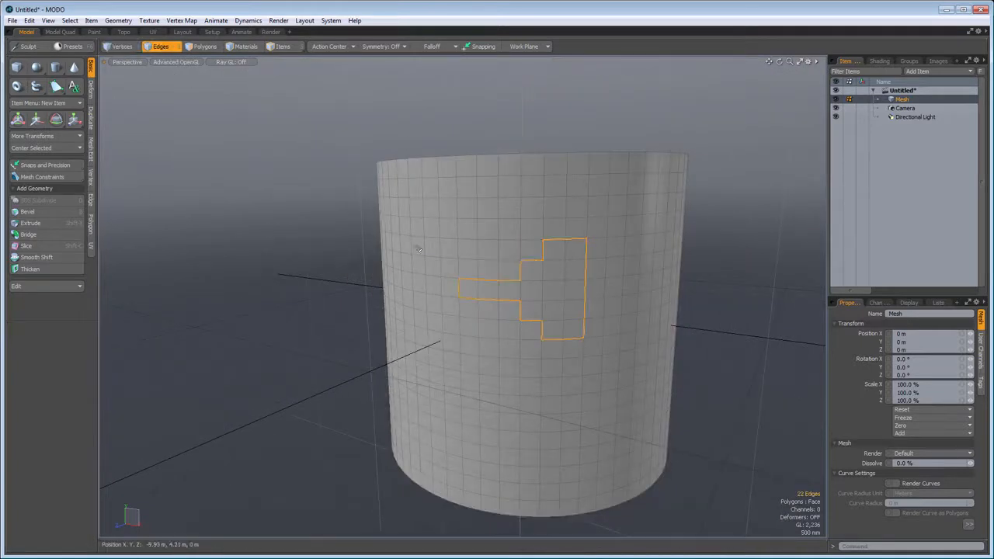
pyautogui.moveTo(316, 203); pyautogui.dragTo(456, 304)
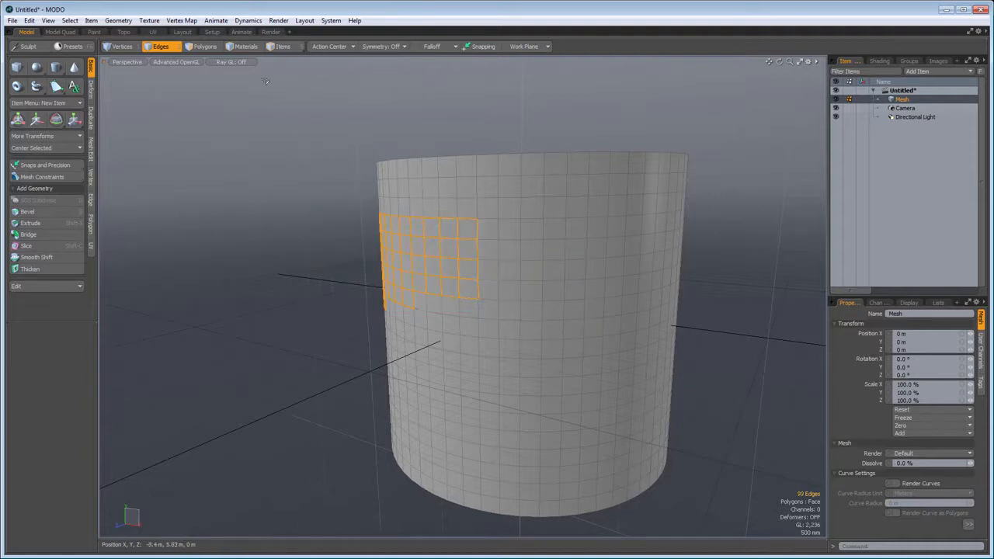
pyautogui.click(203, 47)
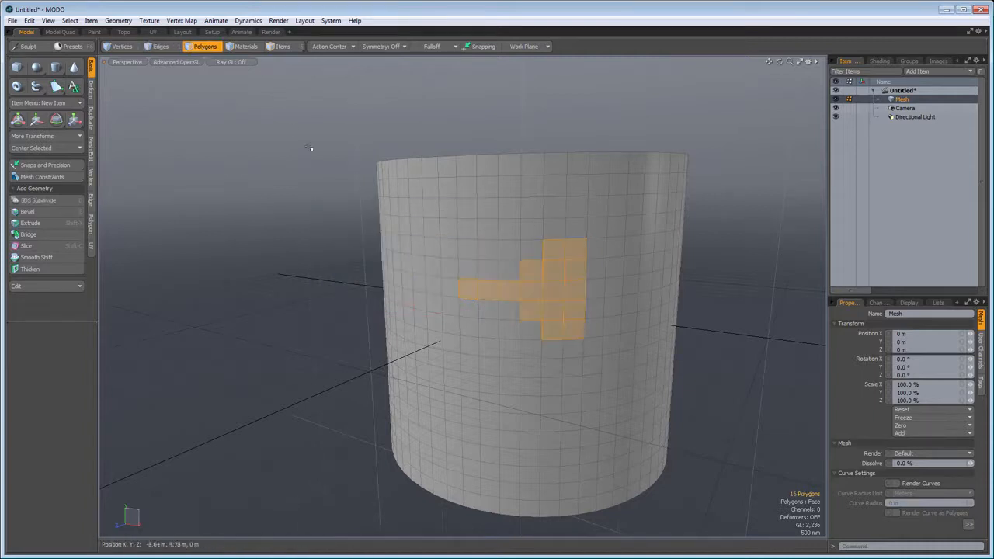
pyautogui.moveTo(726, 417); pyautogui.dragTo(525, 493)
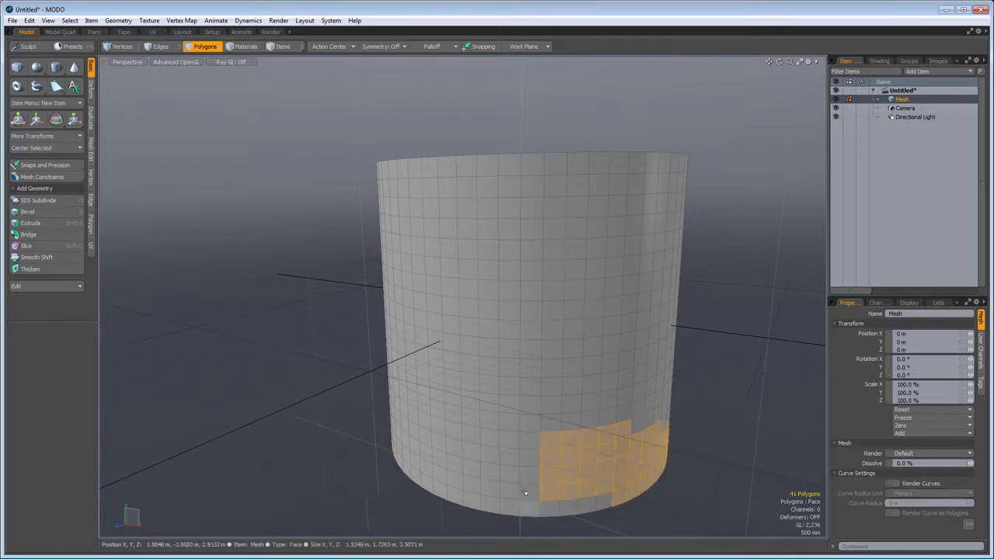
# - Cycle repeatedly through the vertex, edge and polygon selection modes to compare the separate selection stored in each
pyautogui.click(121, 46)
pyautogui.press('3')
pyautogui.press('2')
pyautogui.press('1')
pyautogui.press('2')
pyautogui.press('3')
pyautogui.press('2')
pyautogui.press('1')
pyautogui.press('2')
pyautogui.press('3')
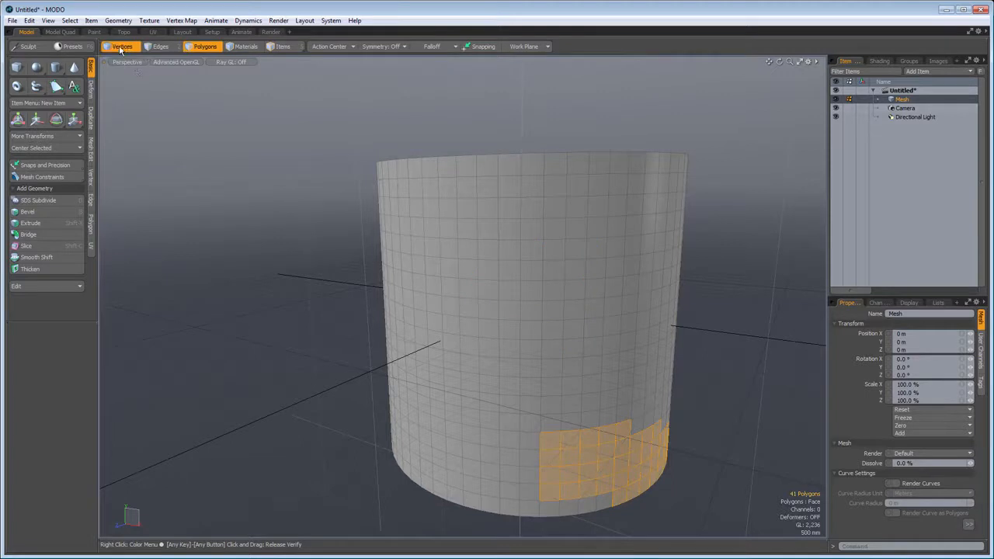
pyautogui.press('1')
# - Clear the vertex selection and move a single vertex on the cylinder's side about -45 mm in X and 65 mm in Y
pyautogui.scroll(3, 483, 266)
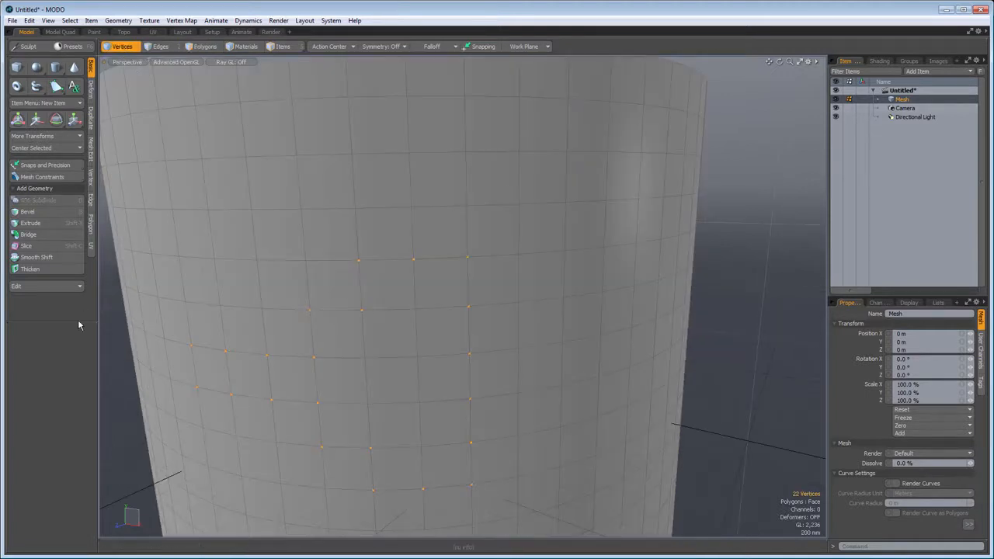
pyautogui.click(738, 348)
pyautogui.click(412, 208)
pyautogui.press('w')
pyautogui.moveTo(411, 139)
pyautogui.mouseDown()
pyautogui.moveTo(412, 116)
pyautogui.moveTo(410, 158)
pyautogui.moveTo(413, 124)
pyautogui.moveTo(409, 133)
pyautogui.mouseUp()
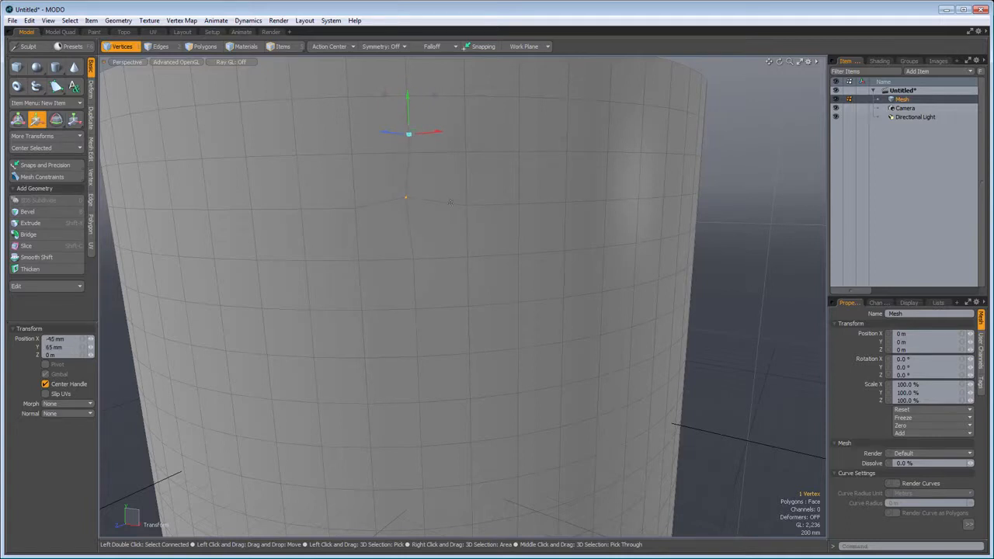
pyautogui.press('space')
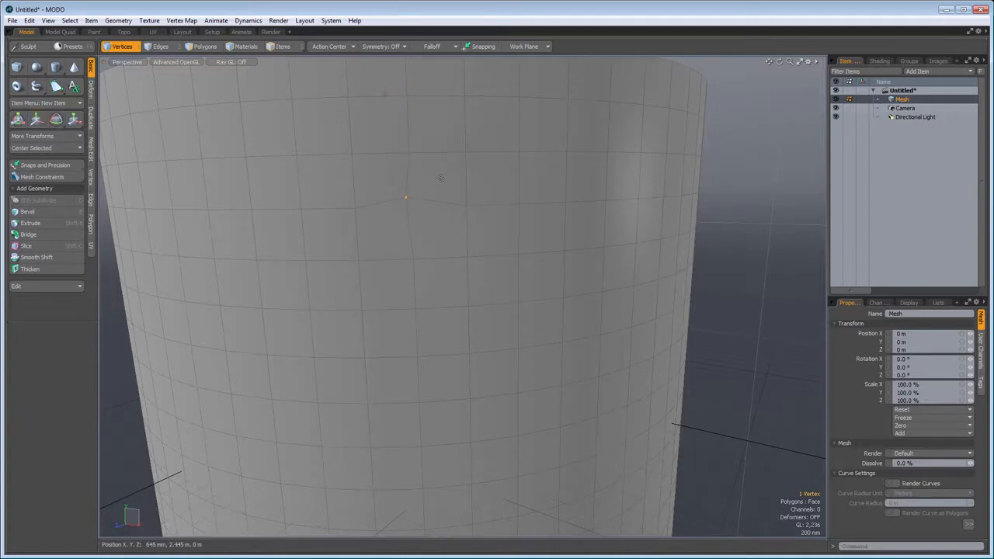
# - Select the neighbouring vertex in the same row and move it up about 25 mm in Y
pyautogui.click(467, 206)
pyautogui.press('w')
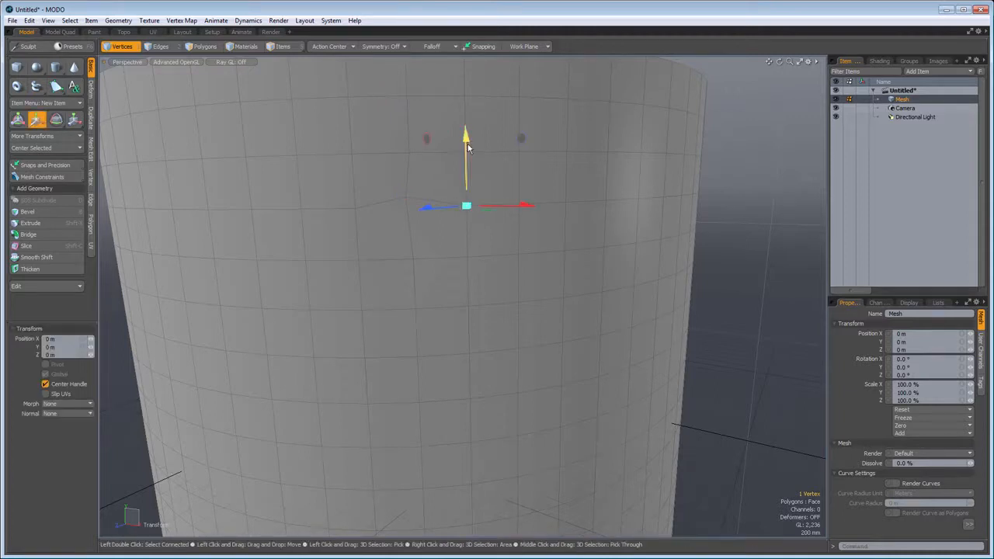
pyautogui.moveTo(469, 146)
pyautogui.mouseDown()
pyautogui.moveTo(468, 122)
pyautogui.moveTo(468, 134)
pyautogui.mouseUp()
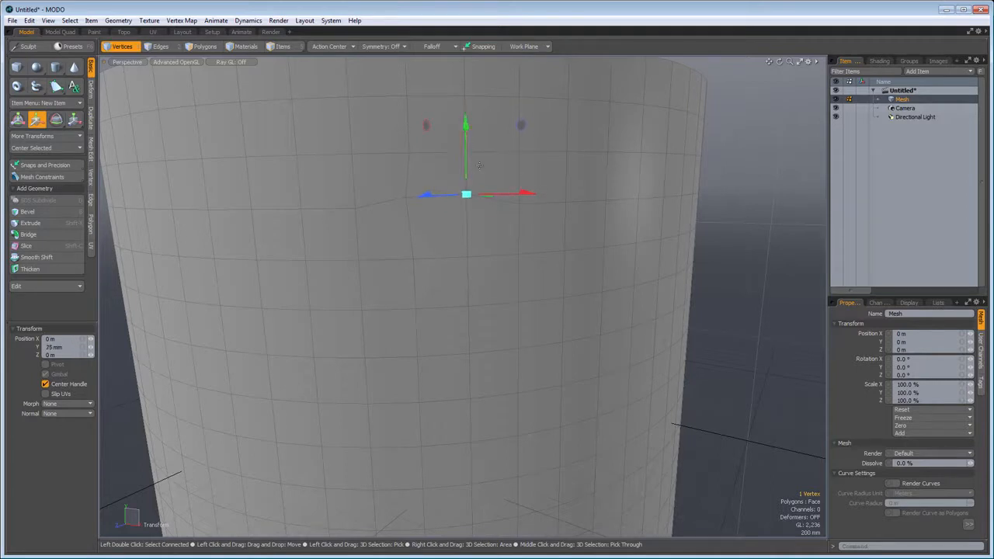
# - Select the single vertical edge below the raised vertex, move it about -45 mm in Y, and clear the edge selection
pyautogui.click(160, 47)
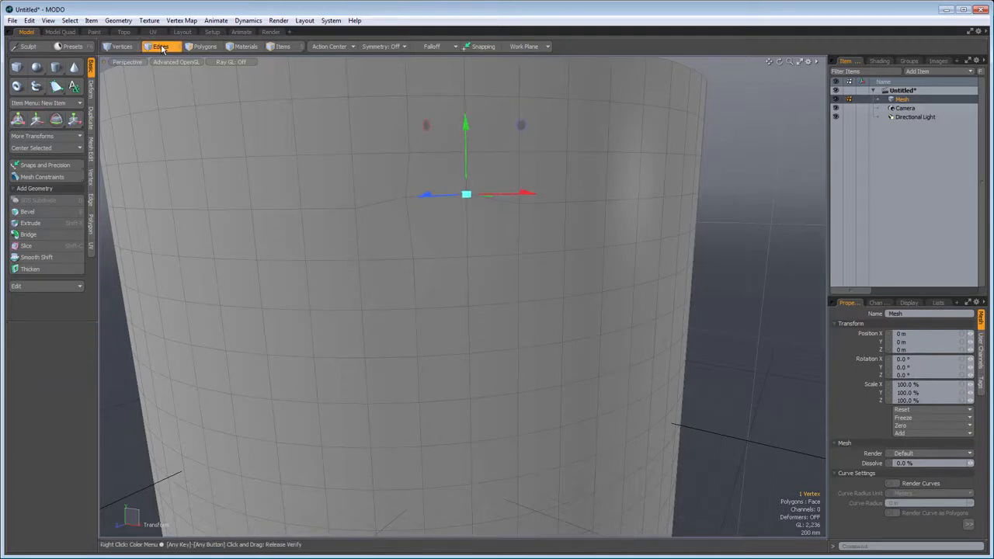
pyautogui.click(468, 234)
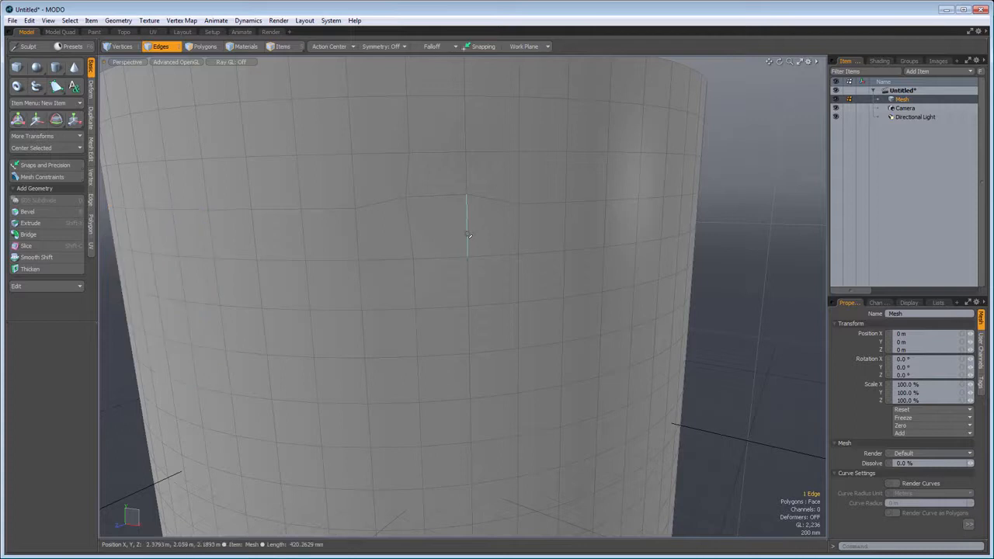
pyautogui.press('w')
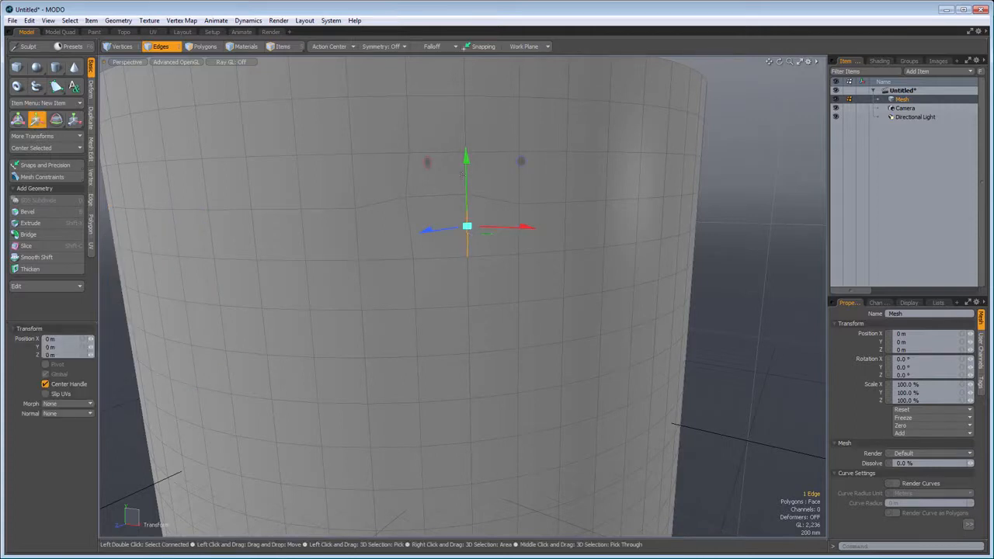
pyautogui.moveTo(466, 146); pyautogui.dragTo(465, 163)
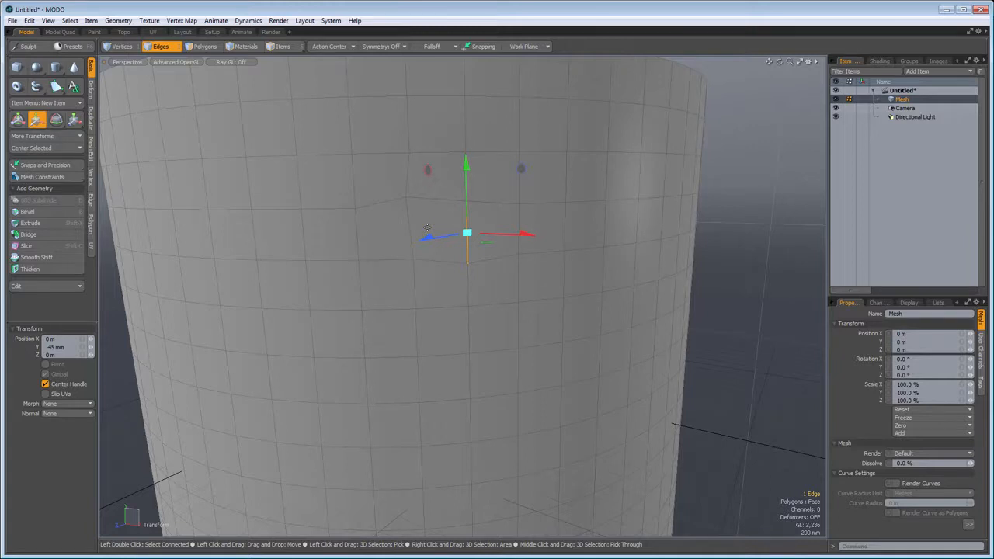
pyautogui.press('space')
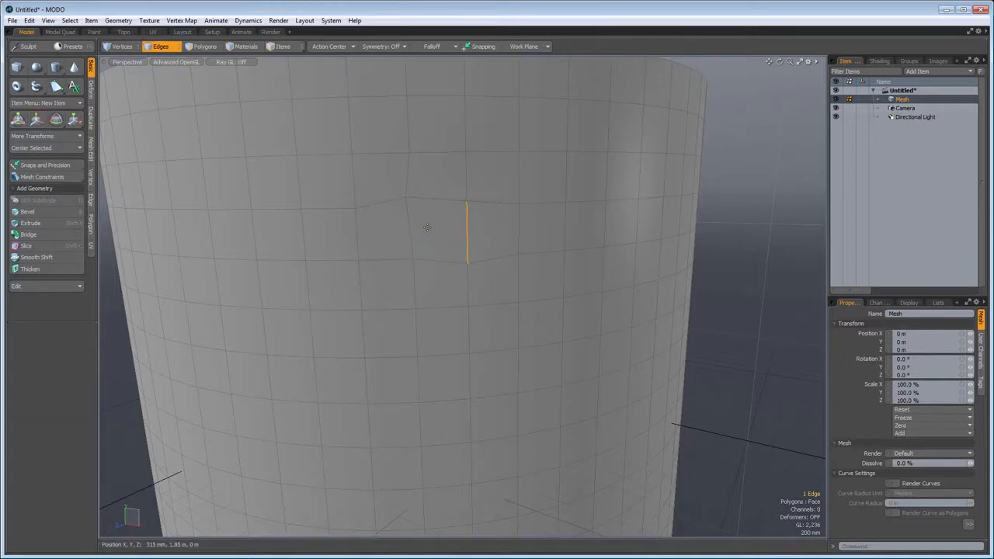
pyautogui.click(762, 289)
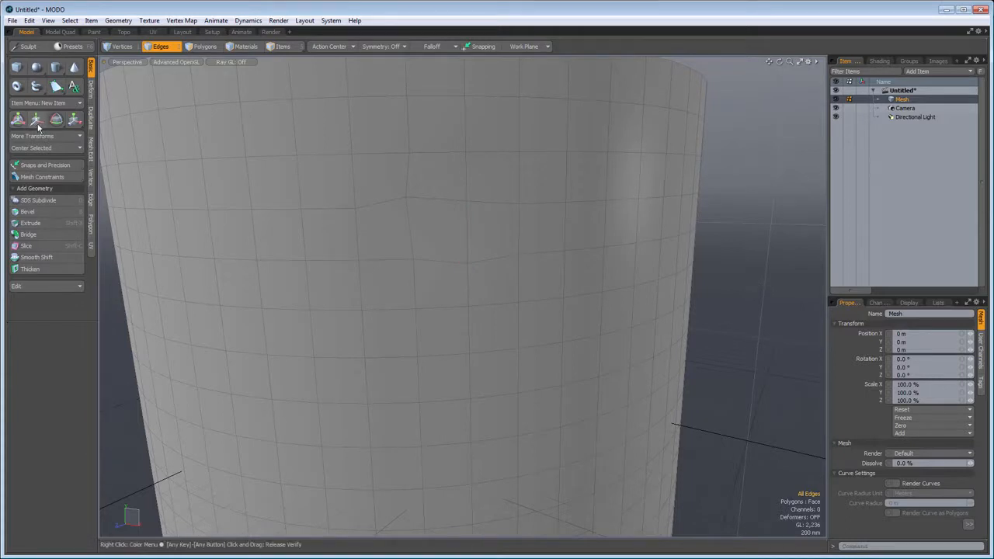
# - With Element Move, shift a side polygon about -35 mm in X and 40 mm in Y, and a nearby edge about 15 mm and 20 mm
pyautogui.press('ctrl')
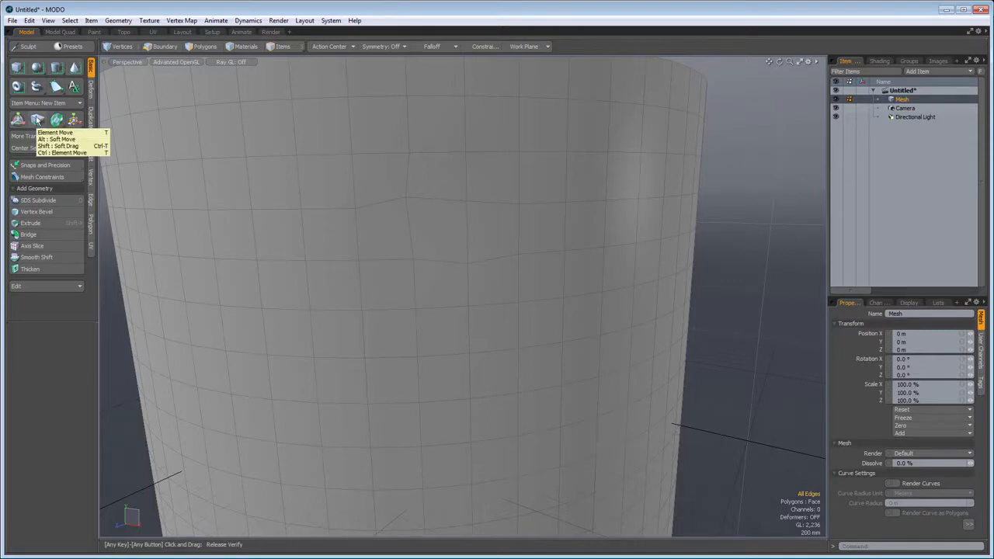
pyautogui.keyDown('ctrl'); pyautogui.click(37, 120); pyautogui.keyUp('ctrl')
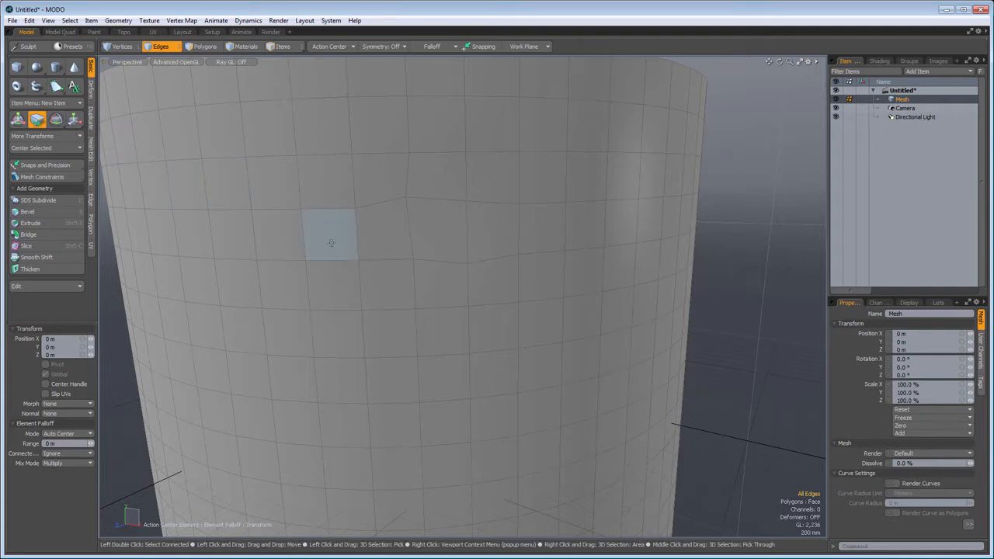
pyautogui.moveTo(332, 241); pyautogui.dragTo(328, 235)
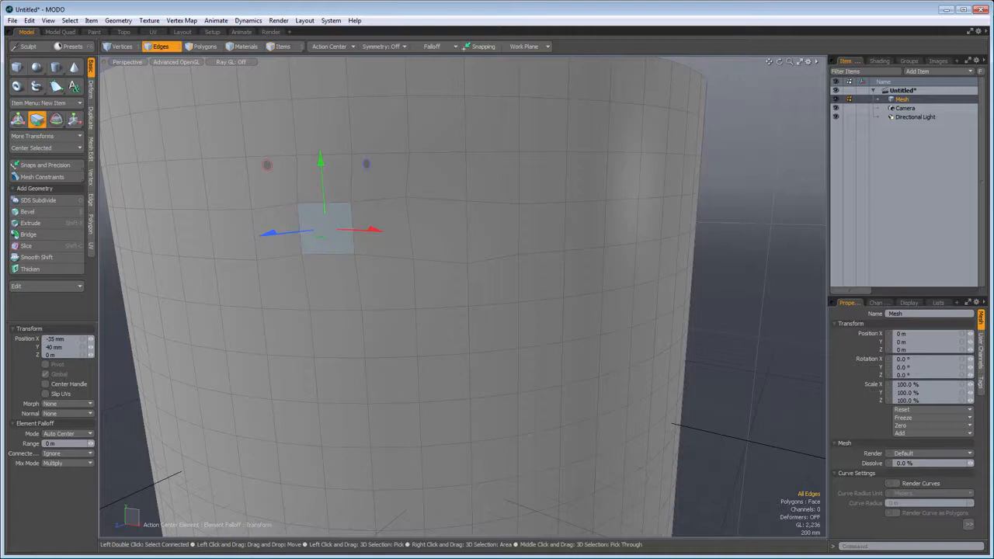
pyautogui.click(378, 199)
pyautogui.moveTo(379, 199)
pyautogui.mouseDown()
pyautogui.moveTo(379, 182)
pyautogui.moveTo(378, 198)
pyautogui.mouseUp()
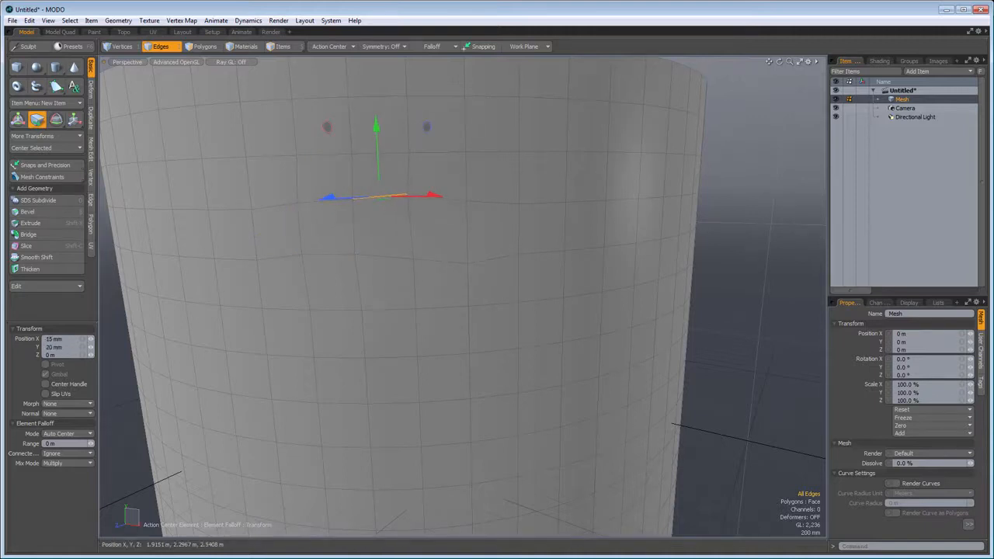
# - Reposition the corners around the adjacent polygon with Element Move, then shift that polygon about -25 mm in X and -115 mm in Y
pyautogui.moveTo(412, 259); pyautogui.dragTo(348, 256)
pyautogui.moveTo(406, 195); pyautogui.dragTo(407, 122)
pyautogui.moveTo(350, 191); pyautogui.dragTo(341, 185)
pyautogui.moveTo(376, 231)
pyautogui.mouseDown()
pyautogui.moveTo(372, 220)
pyautogui.moveTo(378, 248)
pyautogui.mouseUp()
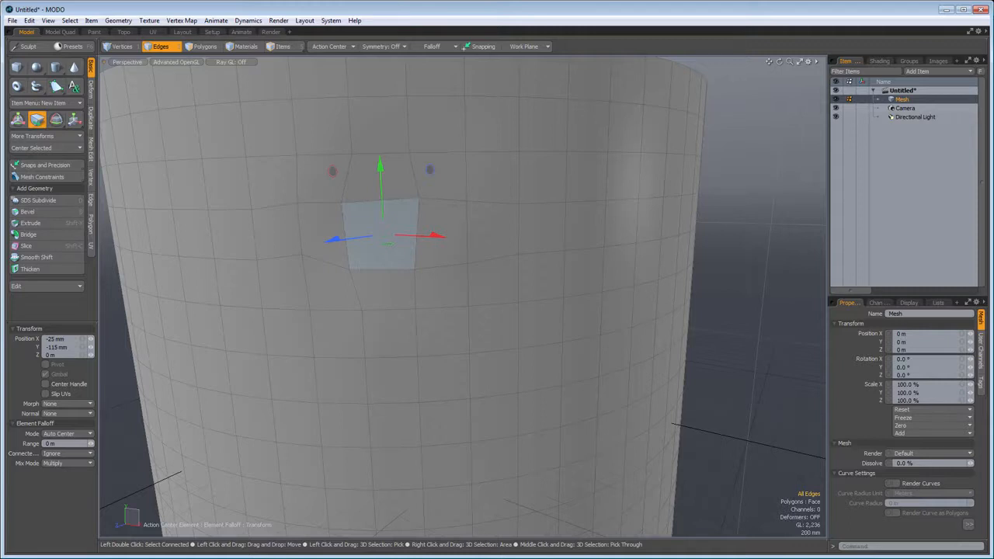
pyautogui.press('space')
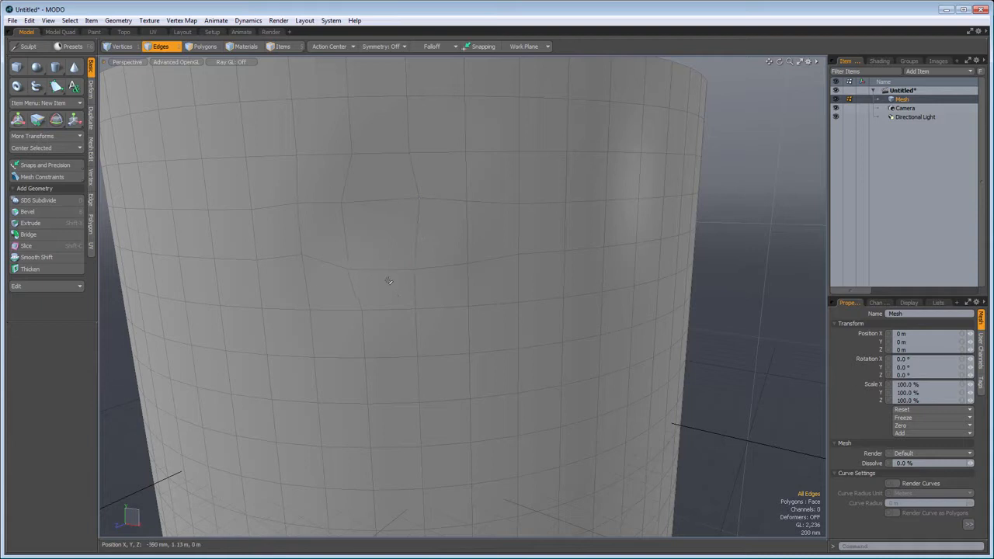
# - Pull the distorted polygon's upper corner about -35 mm in X and 105 mm in Y with Element Move, and show the deform tools
pyautogui.press('t')
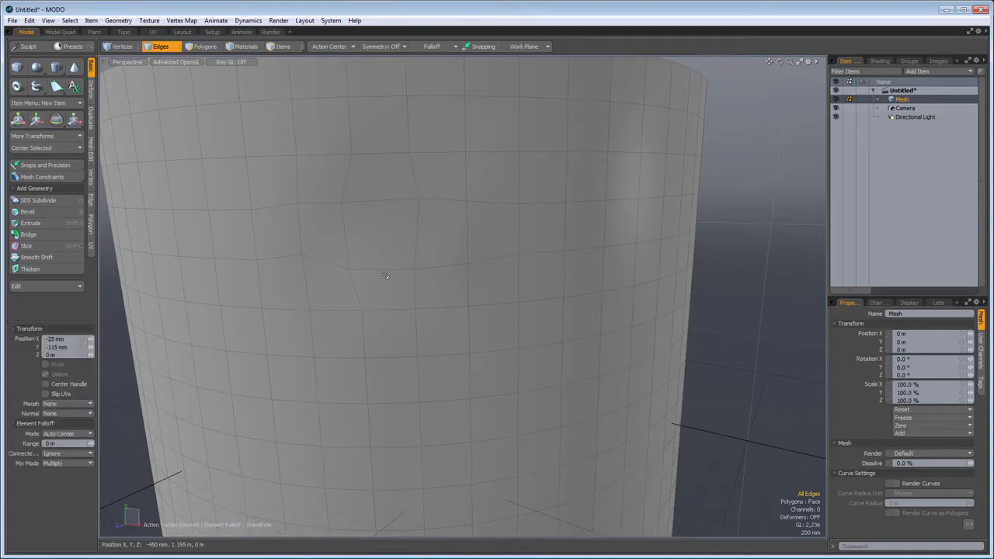
pyautogui.moveTo(386, 223); pyautogui.dragTo(294, 147)
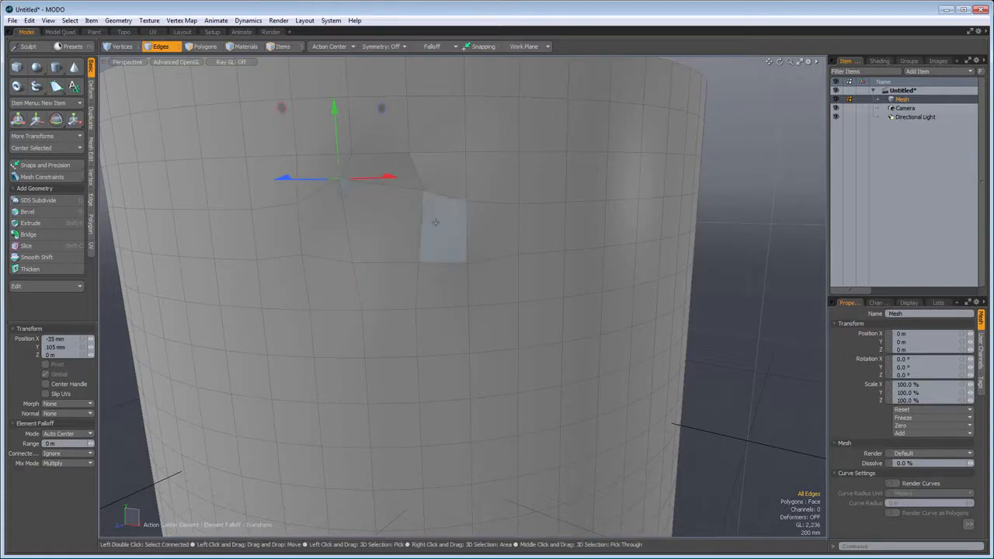
pyautogui.click(91, 88)
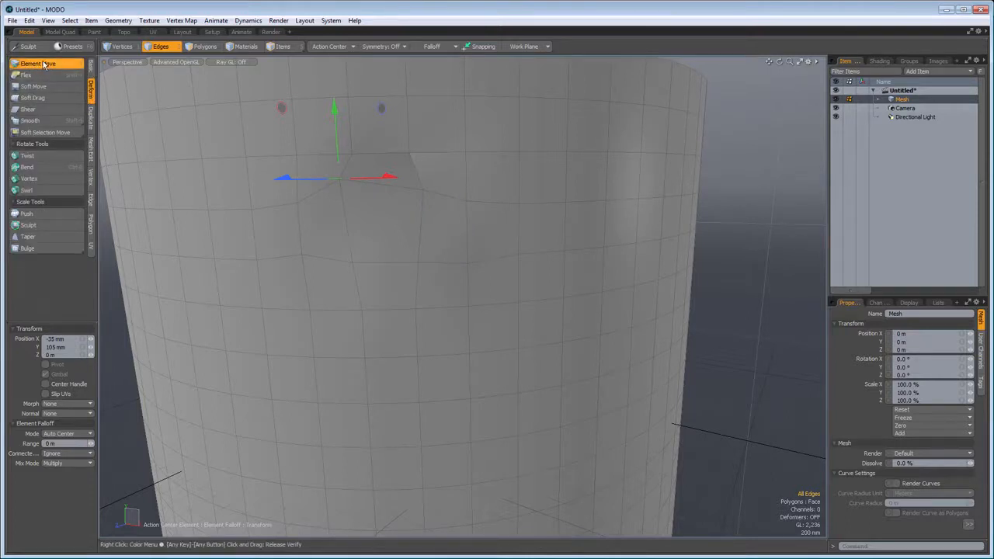
# - Set the element falloff range to 1.9 m and move a vertex on the cylinder's side about 100 mm in X and 180 mm in Y
pyautogui.scroll(-5, 274, 240)
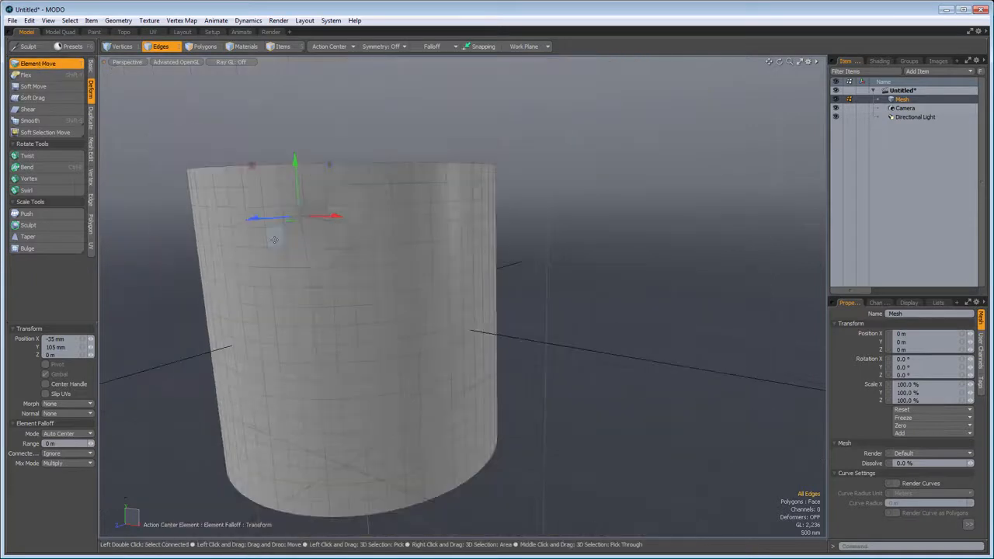
pyautogui.moveTo(285, 308); pyautogui.dragTo(369, 317, button='right')
pyautogui.click(301, 299)
pyautogui.moveTo(302, 299)
pyautogui.mouseDown()
pyautogui.moveTo(324, 293)
pyautogui.moveTo(273, 282)
pyautogui.moveTo(277, 310)
pyautogui.moveTo(315, 324)
pyautogui.moveTo(318, 284)
pyautogui.moveTo(284, 287)
pyautogui.moveTo(295, 301)
pyautogui.moveTo(309, 269)
pyautogui.moveTo(275, 279)
pyautogui.moveTo(311, 311)
pyautogui.moveTo(307, 283)
pyautogui.mouseUp()
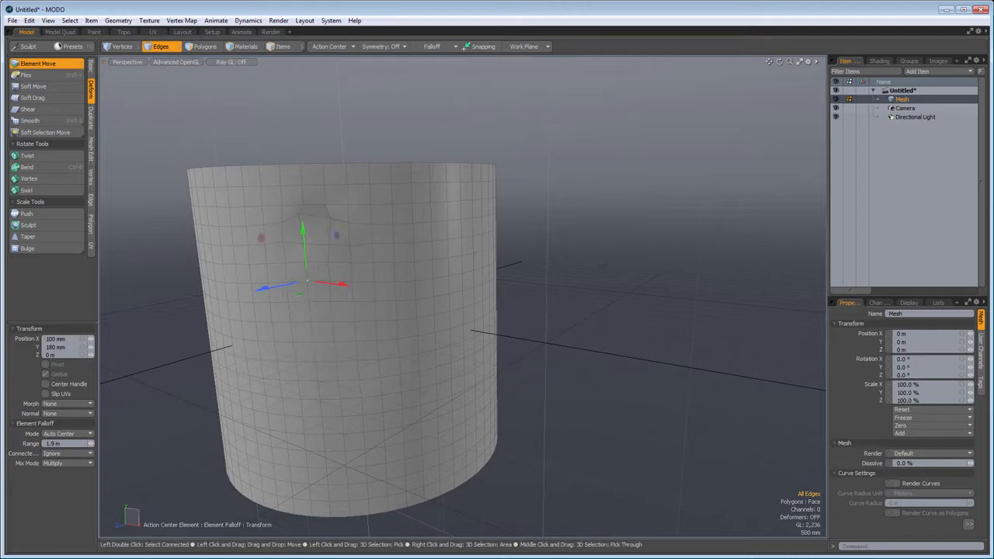
# - Reset the element falloff range to 0 m and move individual elements on the cylinder's side with Element Move
pyautogui.moveTo(307, 282); pyautogui.dragTo(267, 284, button='right')
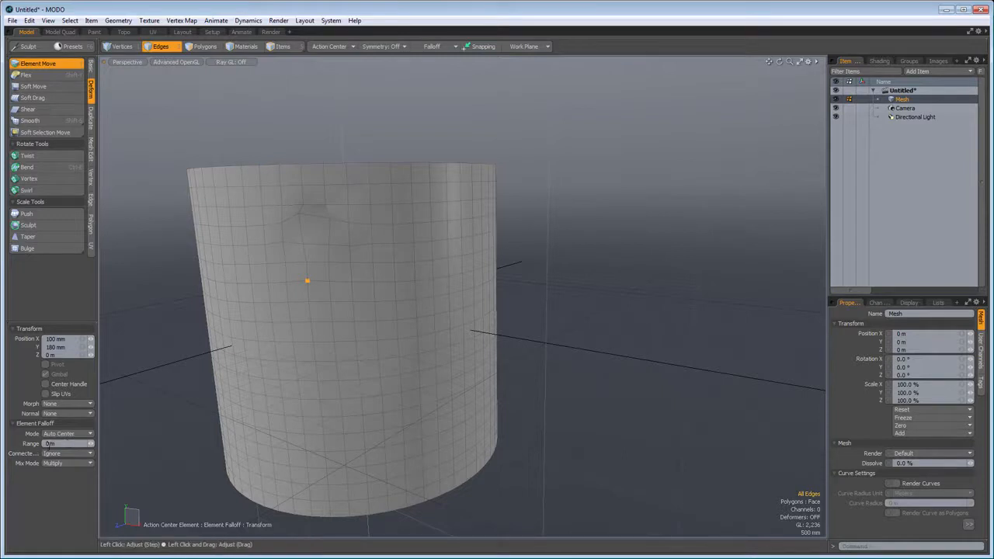
pyautogui.click(326, 308)
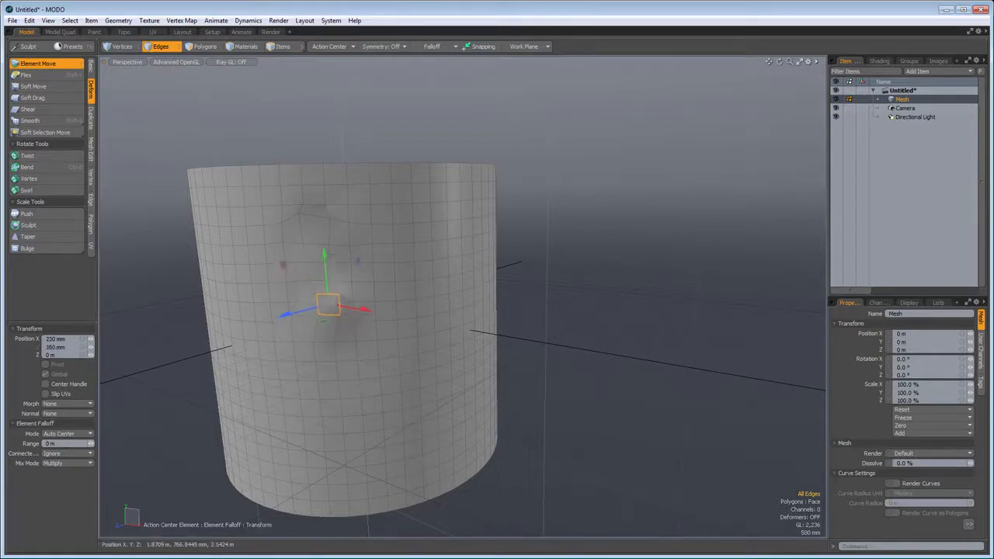
pyautogui.moveTo(321, 311)
pyautogui.mouseDown()
pyautogui.moveTo(312, 295)
pyautogui.moveTo(333, 289)
pyautogui.moveTo(324, 296)
pyautogui.mouseUp()
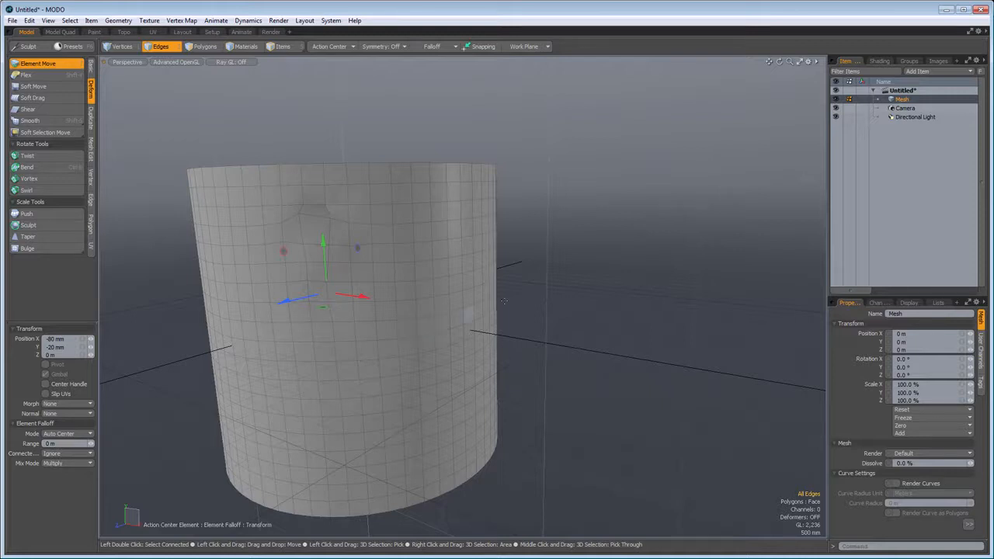
pyautogui.press('space')
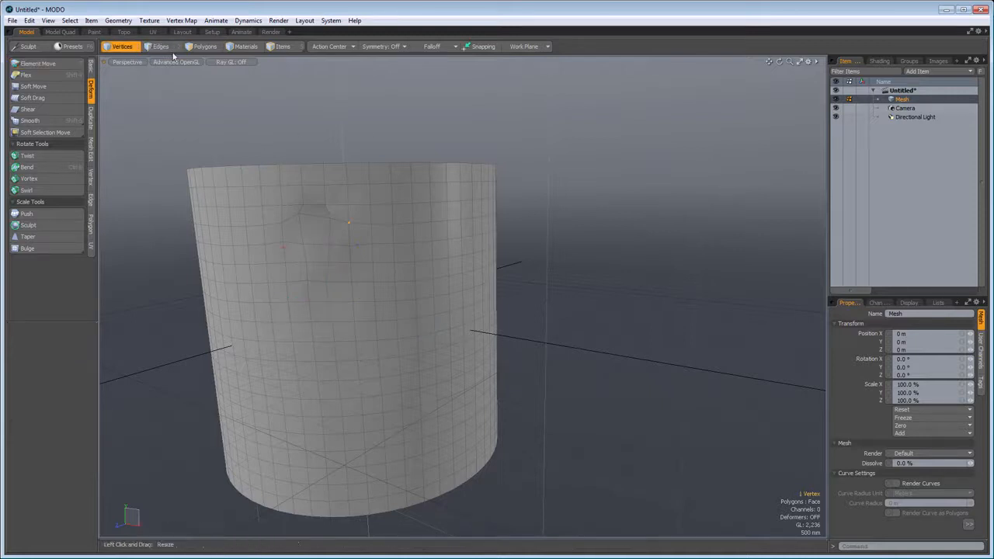
# - Clear the polygon selection and delete the whole cylinder, leaving the mesh empty
pyautogui.click(204, 47)
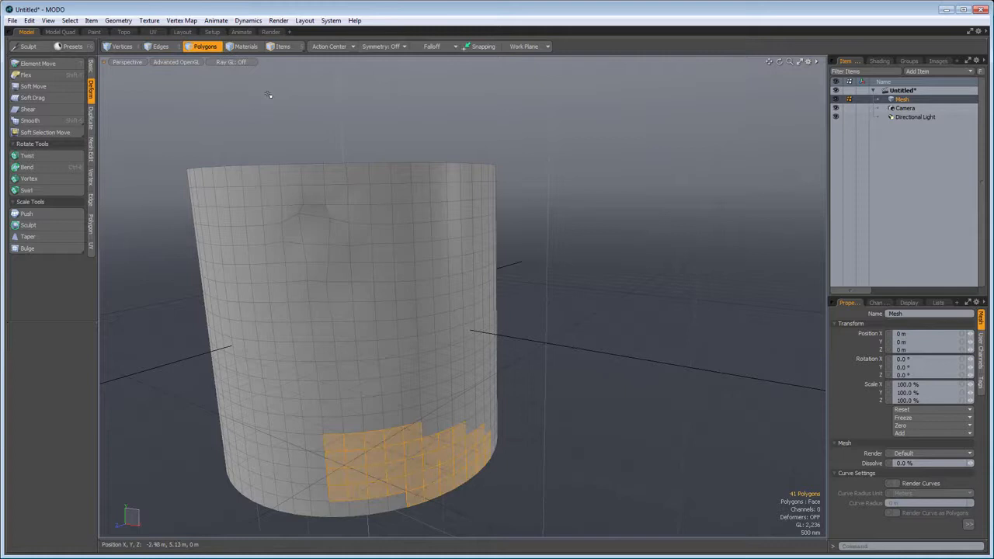
pyautogui.click(592, 309)
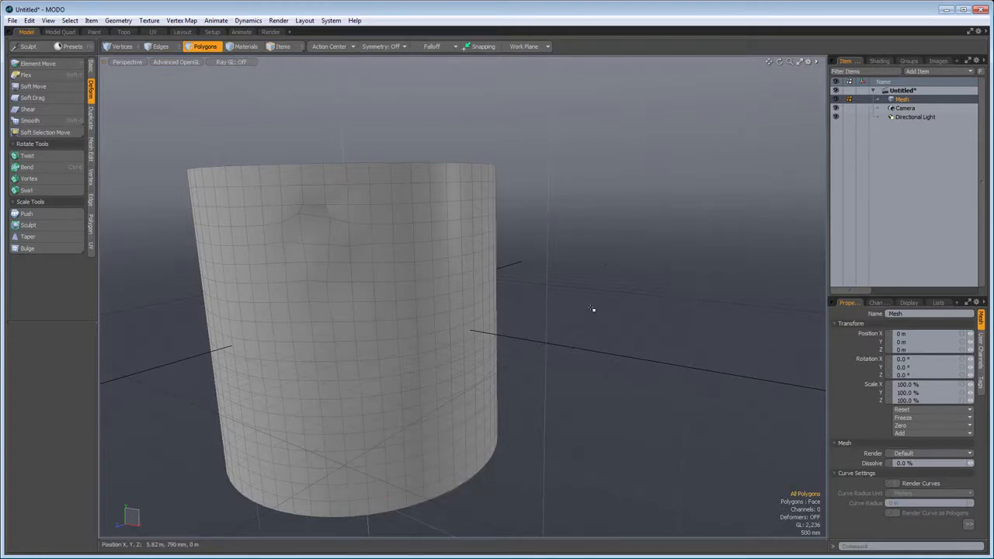
pyautogui.press('Delete')
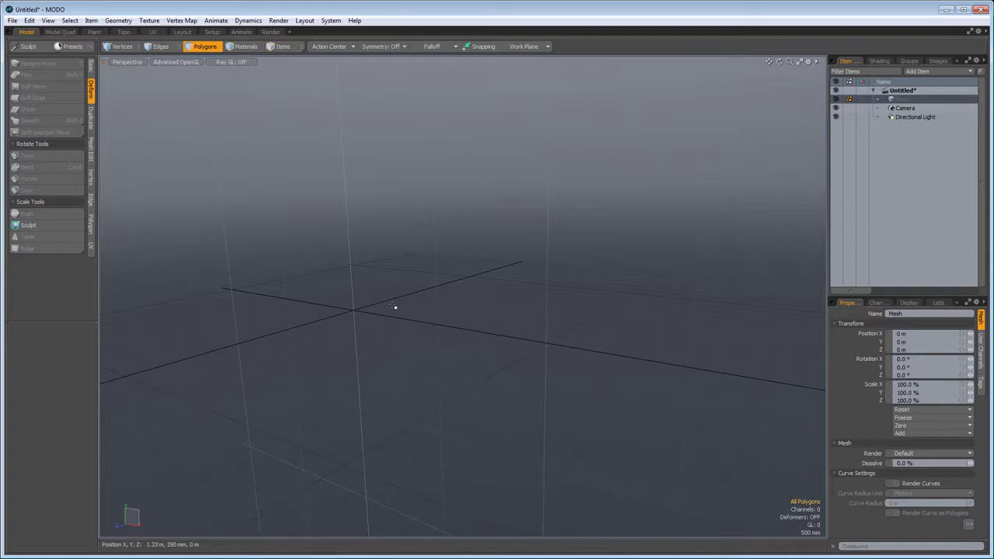
pyautogui.keyDown('alt'); pyautogui.moveTo(522, 257); pyautogui.dragTo(413, 352); pyautogui.keyUp('alt')
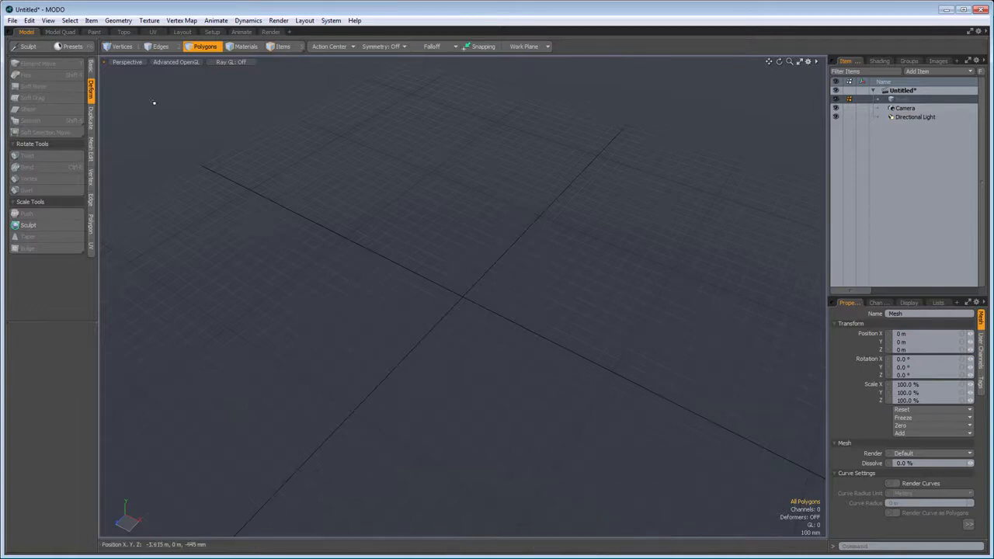
# - Create an upright capsule about 650 mm in radius near the origin, with 36 sides and 19 segments
pyautogui.click(91, 68)
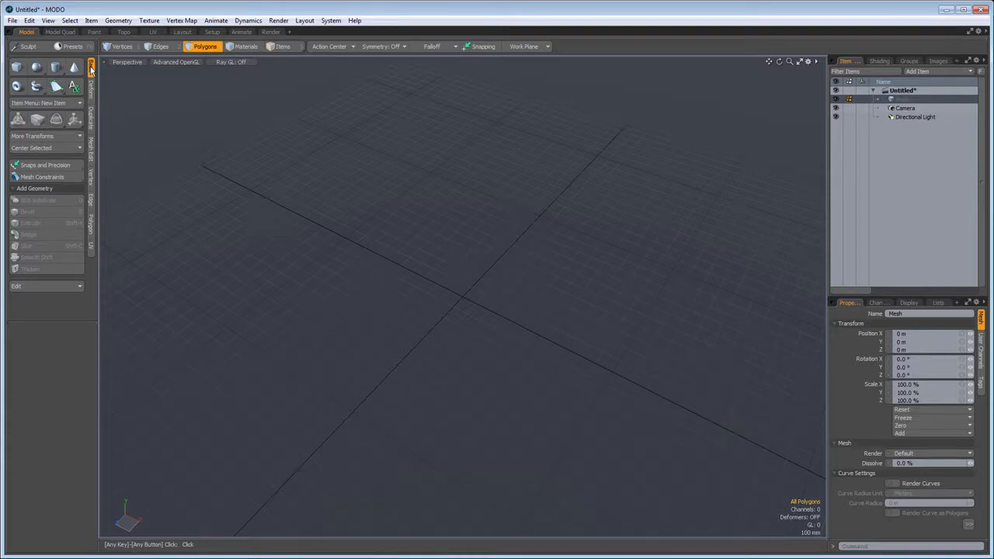
pyautogui.click(56, 68)
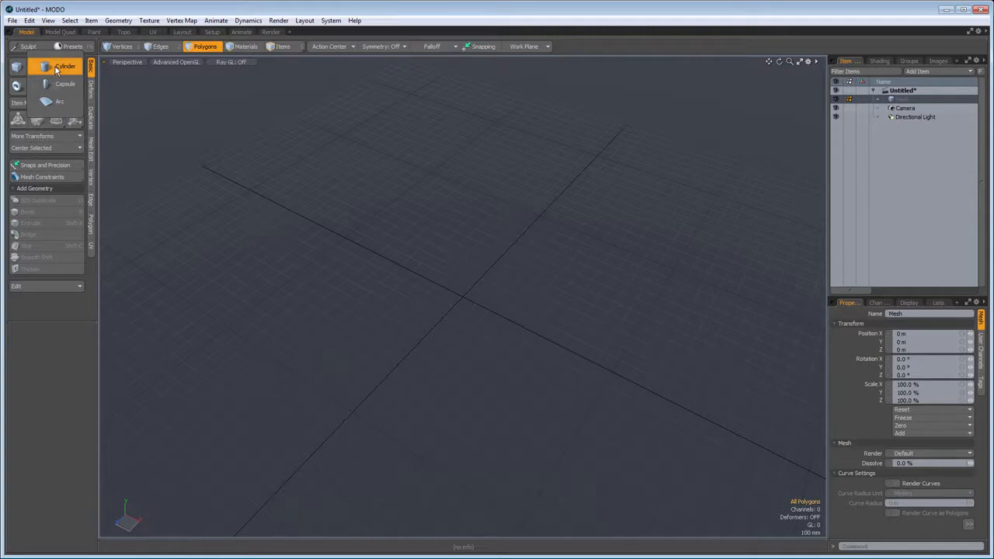
pyautogui.click(62, 84)
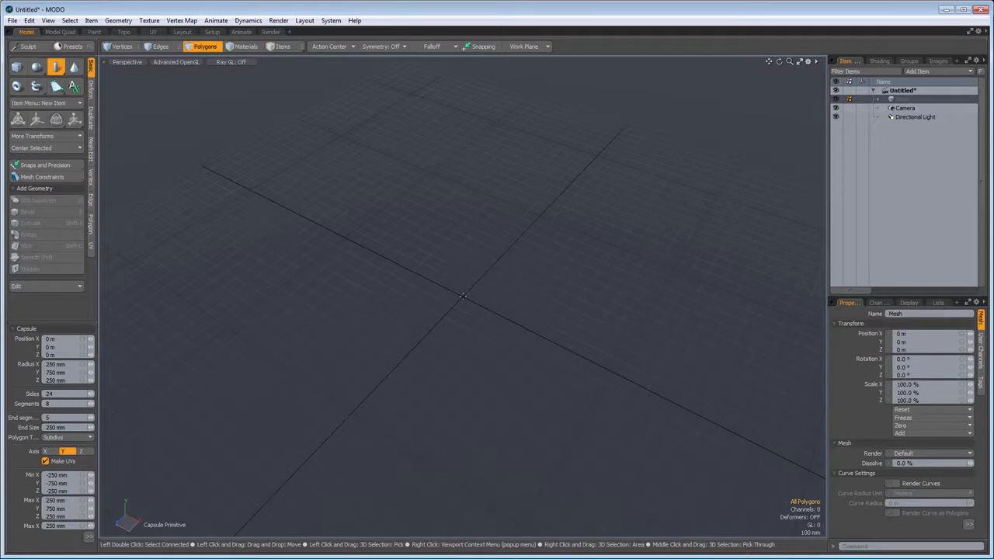
pyautogui.moveTo(461, 294); pyautogui.dragTo(462, 17)
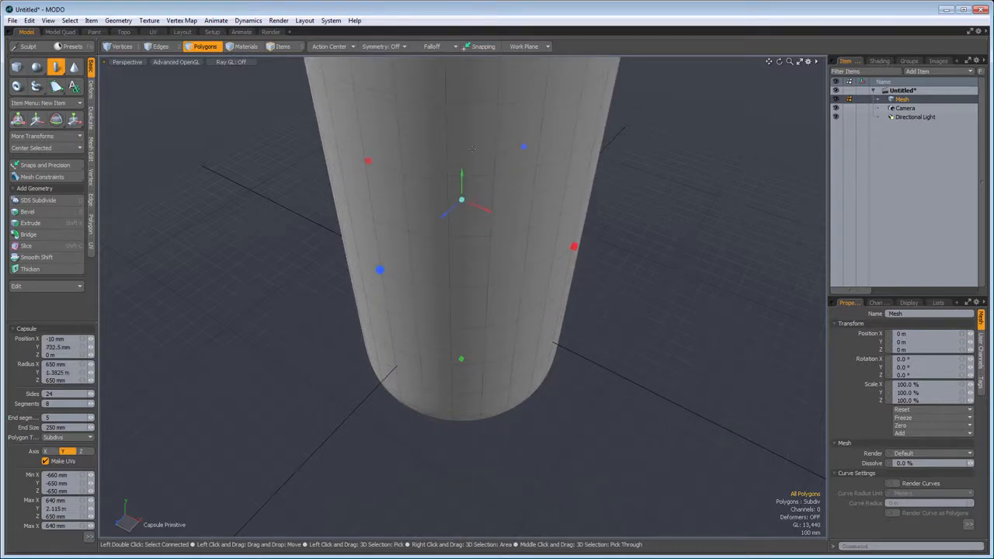
pyautogui.press('a')
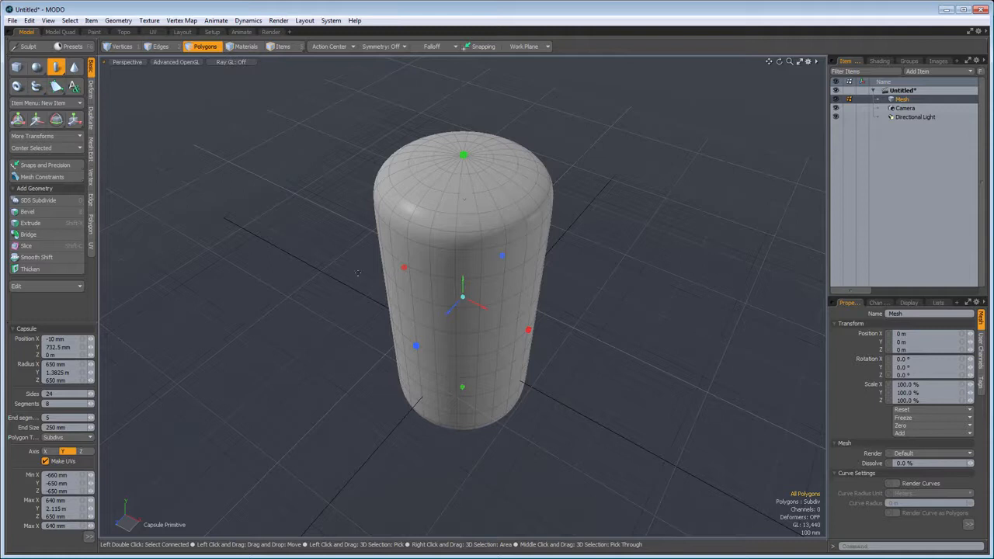
pyautogui.moveTo(386, 316); pyautogui.dragTo(440, 271, button='right')
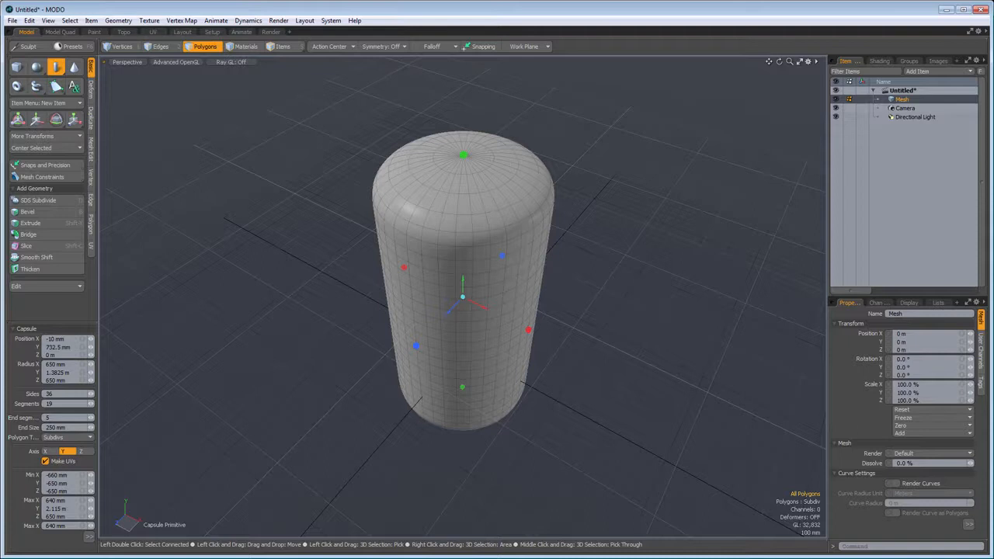
pyautogui.press('q')
# - Add a sphere about 700 mm in radius beside the capsule, centred at about X -1.58 m and Z 1.9 m
pyautogui.scroll(-3, 335, 355)
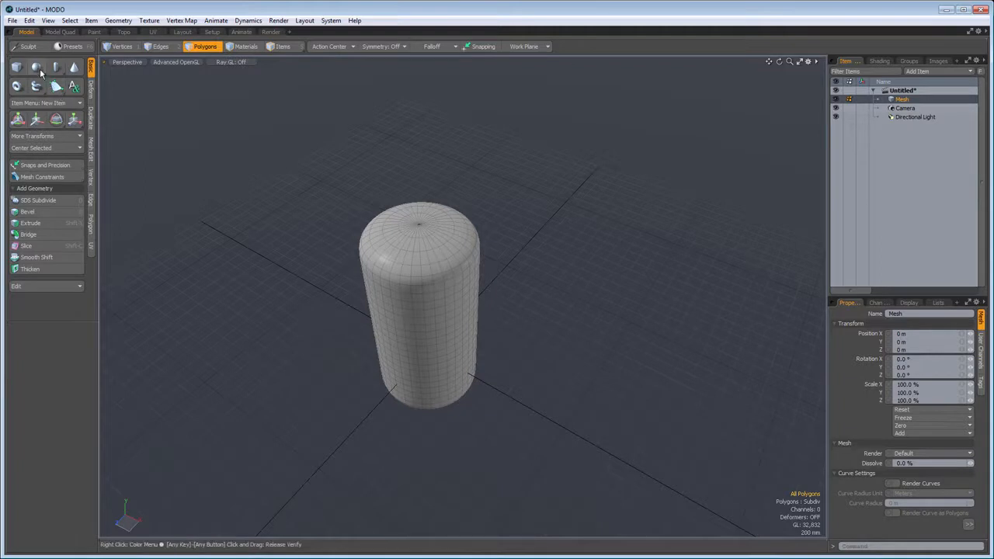
pyautogui.click(36, 69)
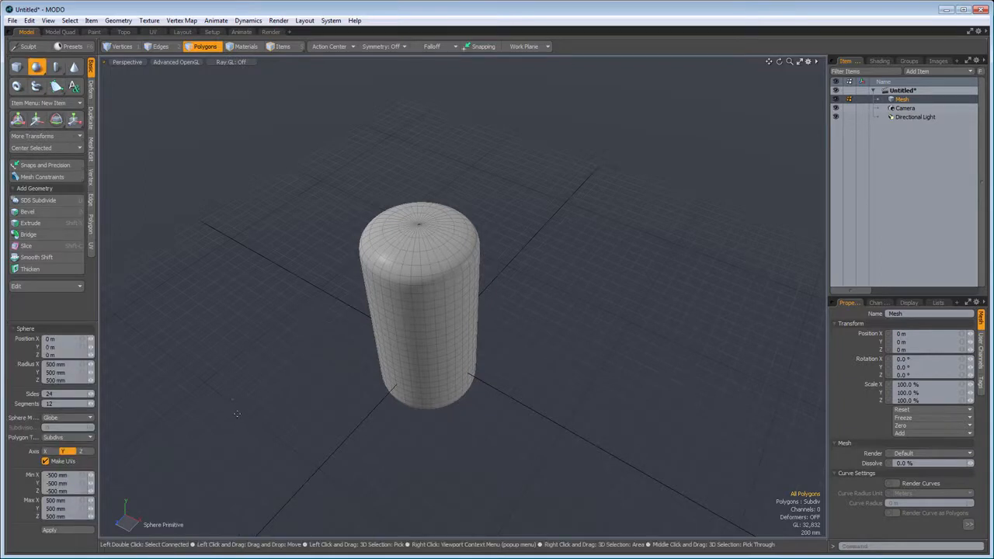
pyautogui.moveTo(232, 394); pyautogui.dragTo(300, 349)
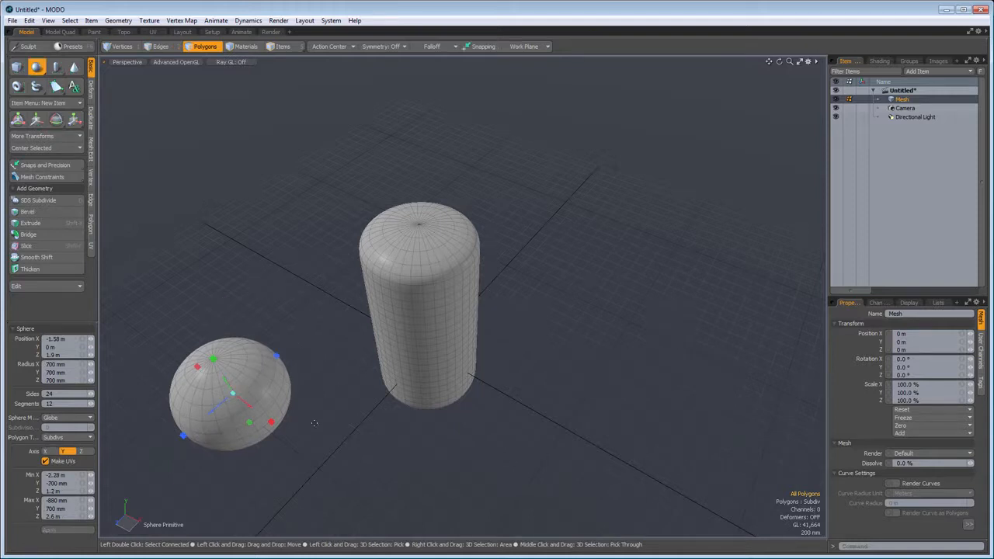
pyautogui.press('space')
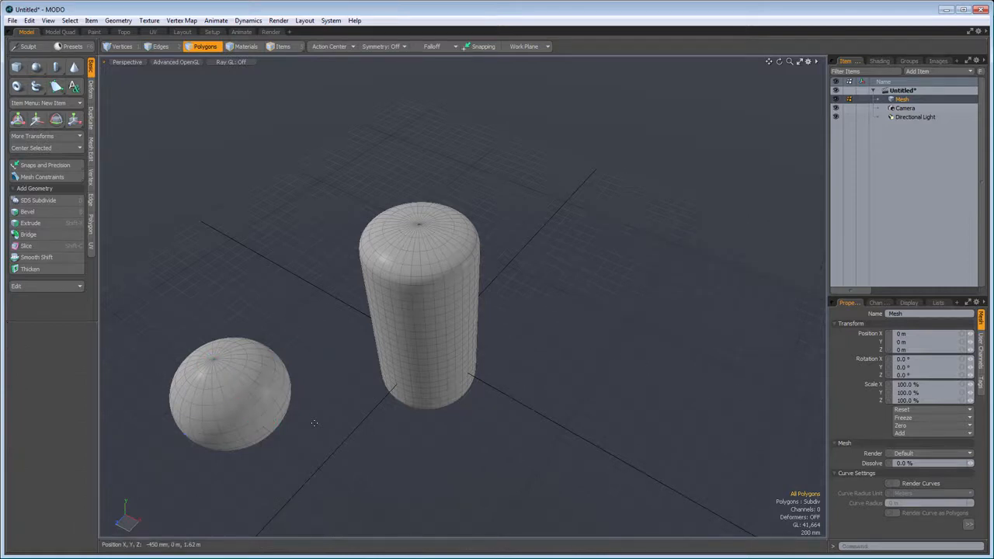
# - Add a new mesh layer and draw a cube about 1.44 m in size on the other side of the capsule
pyautogui.press('n')
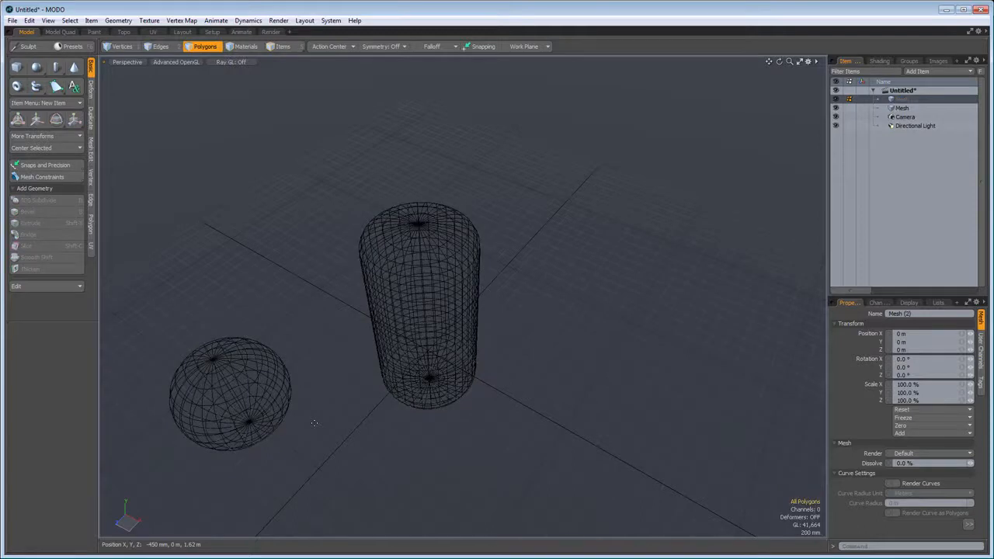
pyautogui.click(17, 68)
pyautogui.moveTo(620, 336); pyautogui.dragTo(672, 361)
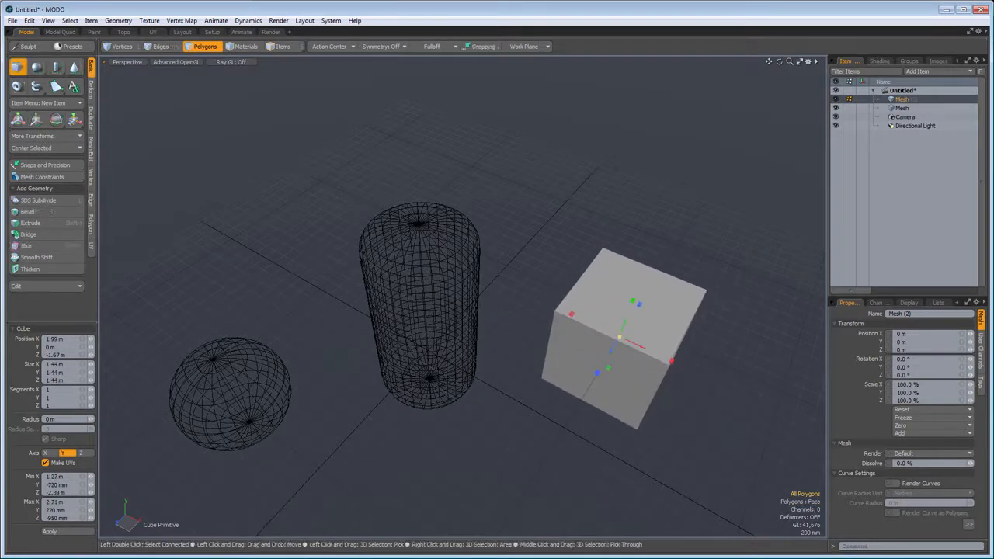
pyautogui.press('space')
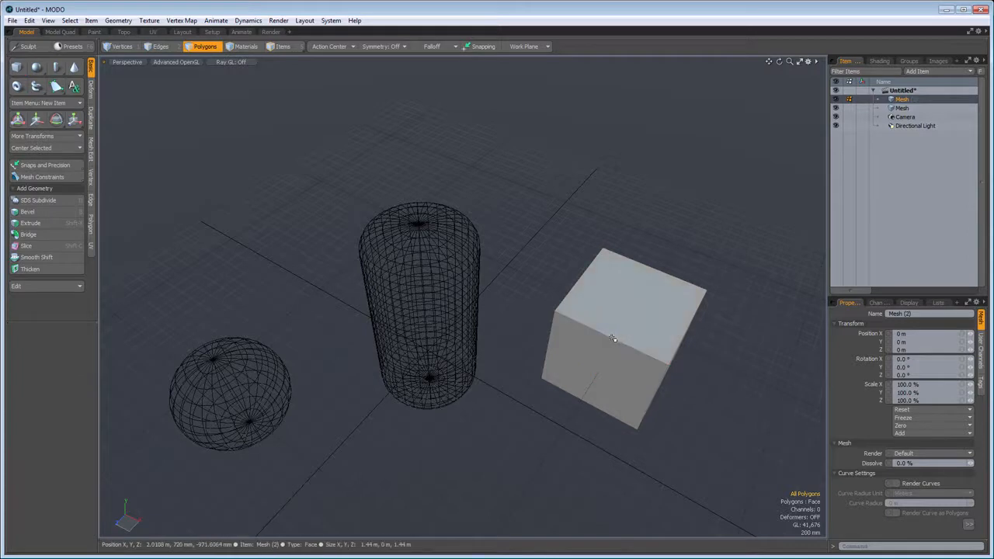
# - Make the mesh with the capsule and sphere active and turn its subdivision surfaces into plain faces
pyautogui.click(903, 109)
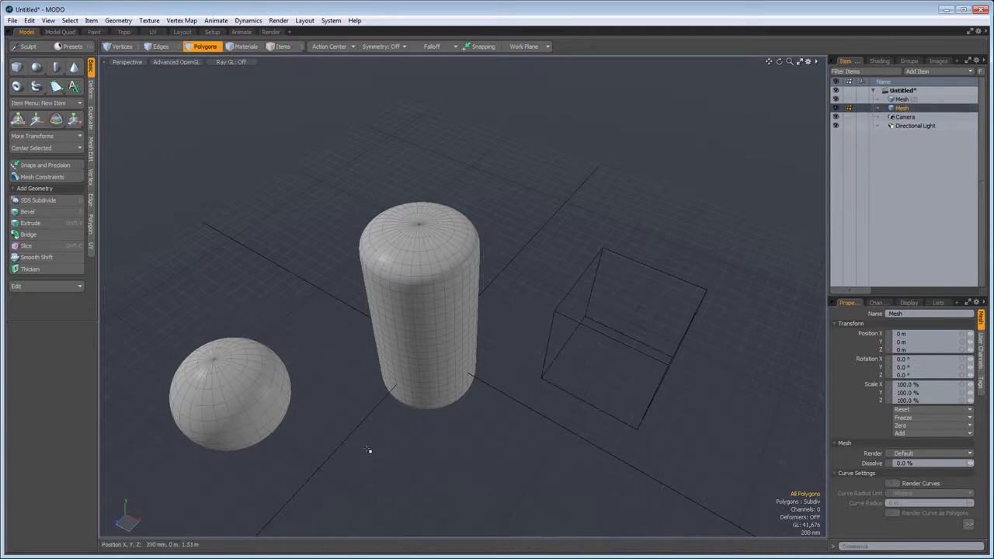
pyautogui.press('a')
pyautogui.scroll(5, 299, 402)
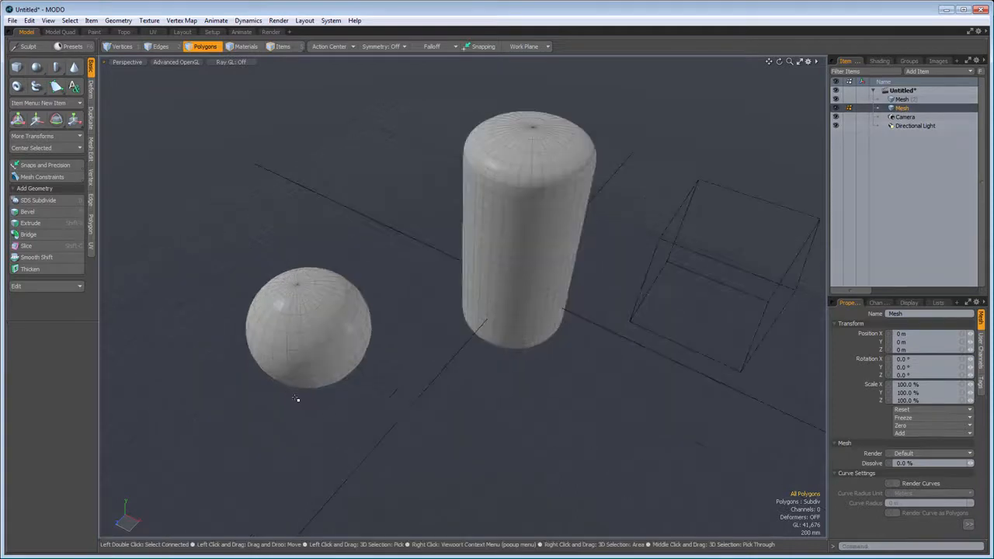
pyautogui.keyDown('alt'); pyautogui.moveTo(467, 223); pyautogui.dragTo(468, 327); pyautogui.keyUp('alt')
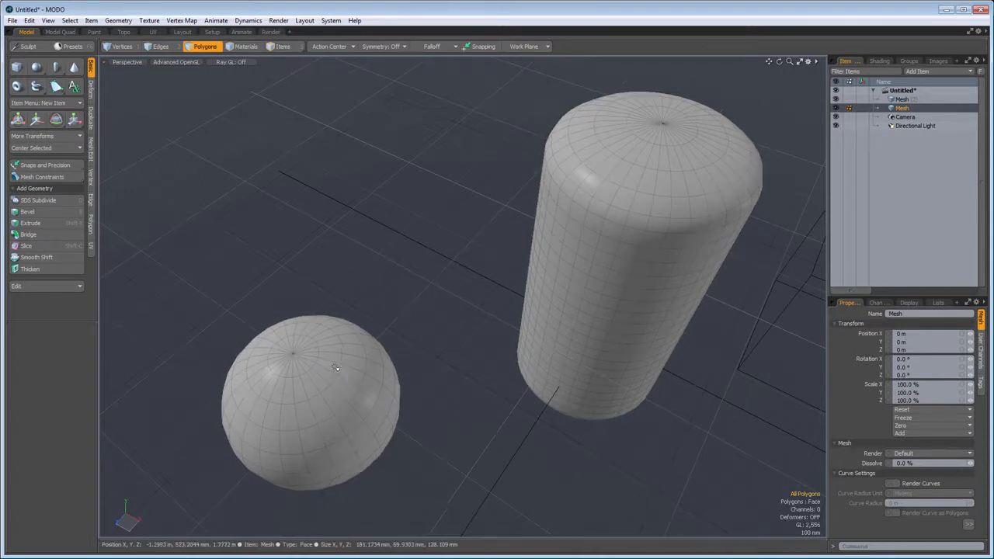
pyautogui.scroll(4, 336, 367)
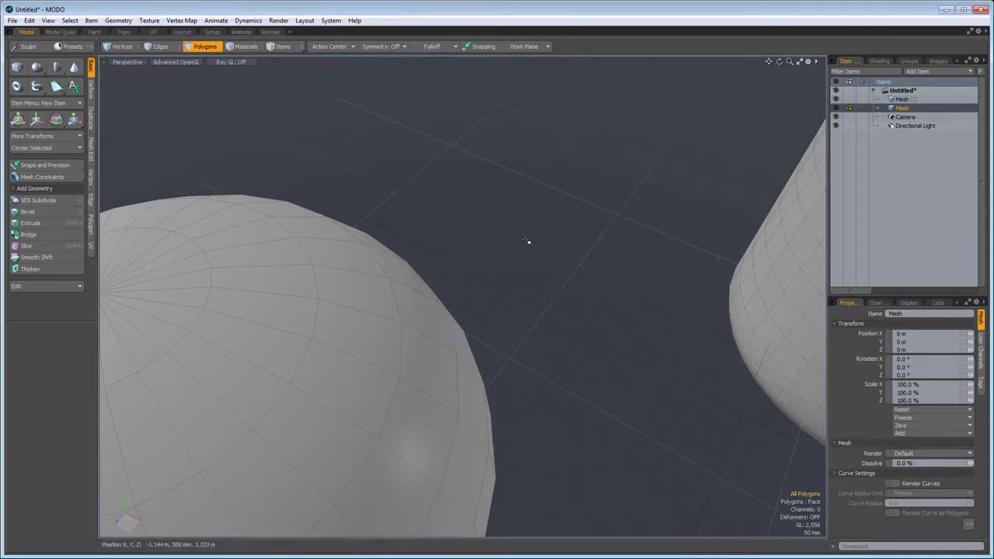
# - Compare the sphere and capsule with subdivision surfaces on and off, ending with plain faces
pyautogui.press('Tab')
pyautogui.press('Tab')
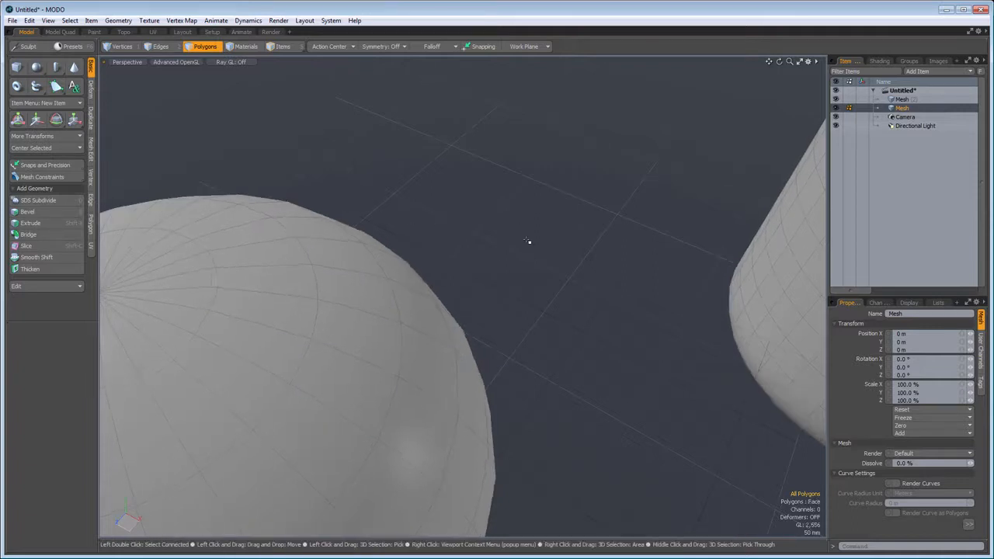
pyautogui.press('Tab')
pyautogui.scroll(-5, 632, 297)
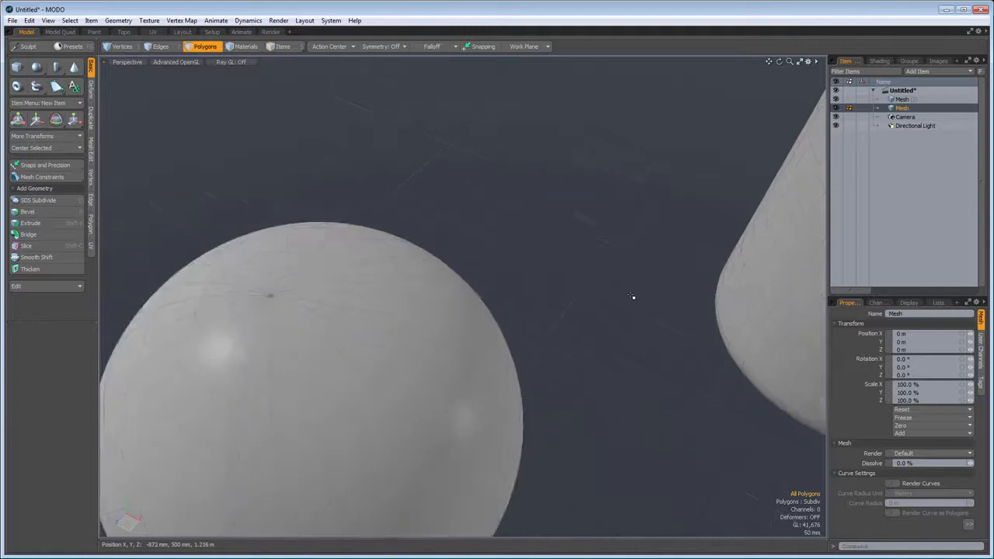
pyautogui.press('a')
pyautogui.scroll(5, 328, 289)
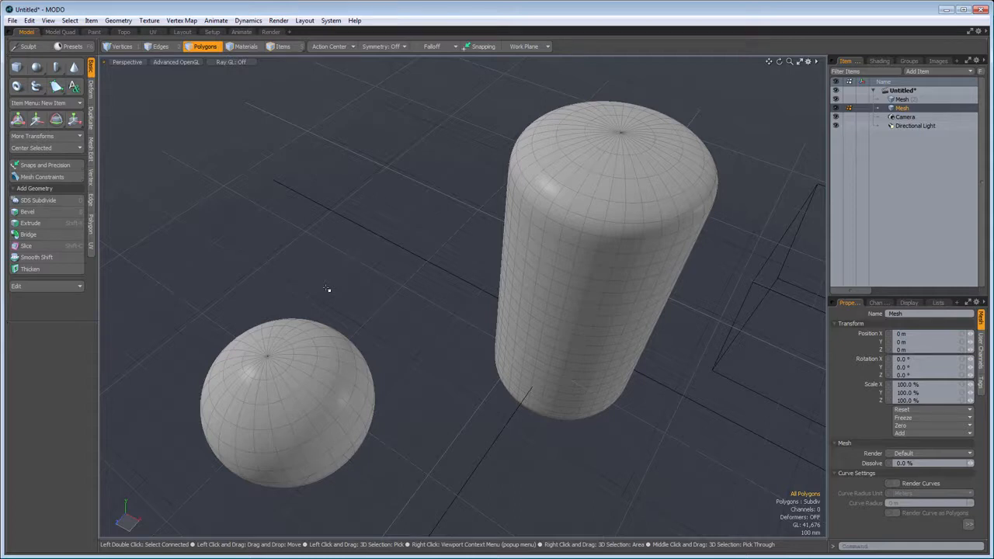
pyautogui.press('Tab')
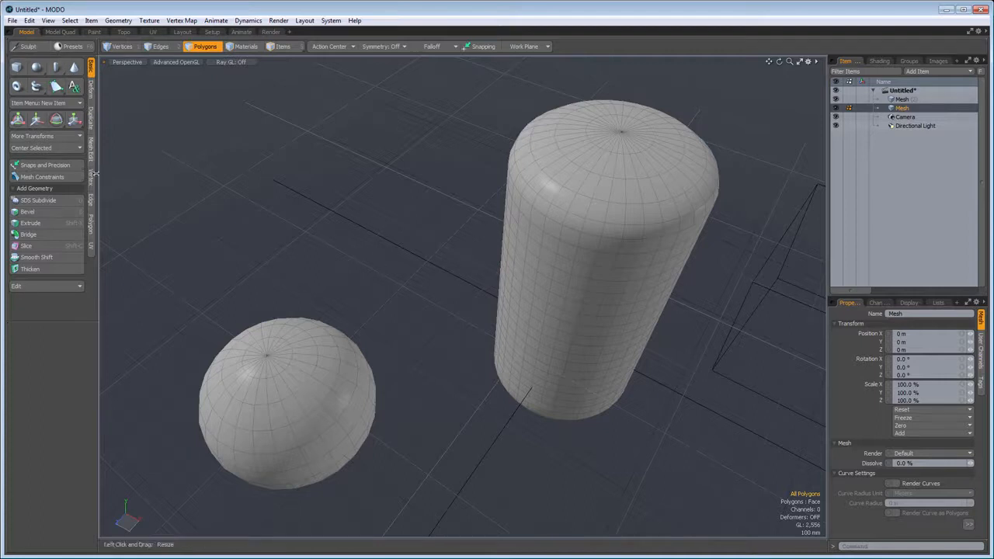
# - Show the edge, polygon and vertex tools and select three neighbouring vertices in one row on the sphere's side
pyautogui.click(93, 199)
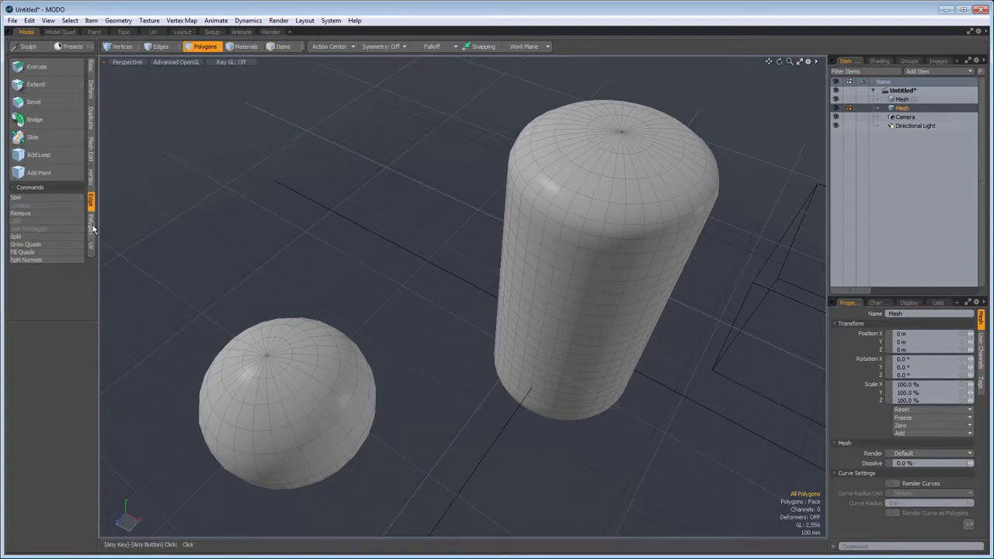
pyautogui.click(91, 223)
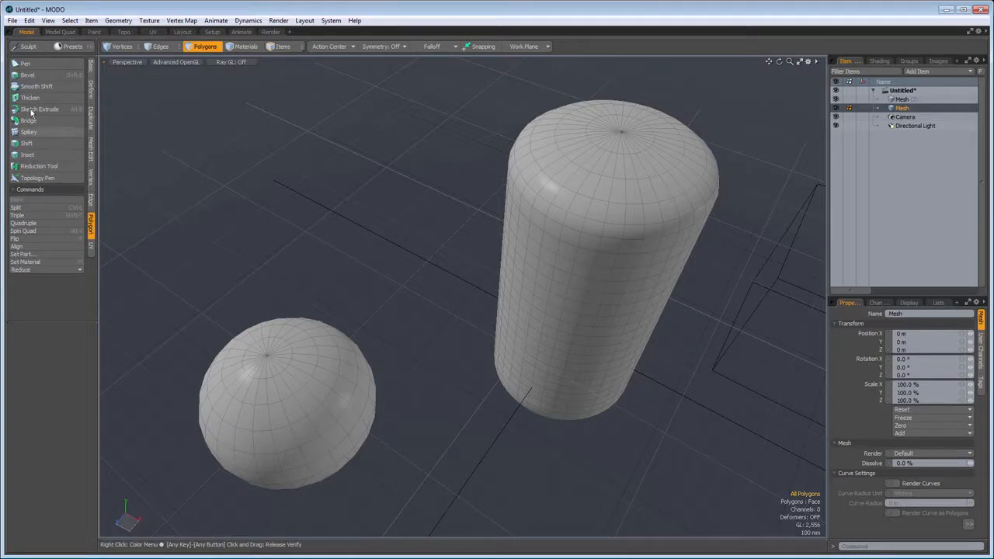
pyautogui.click(124, 46)
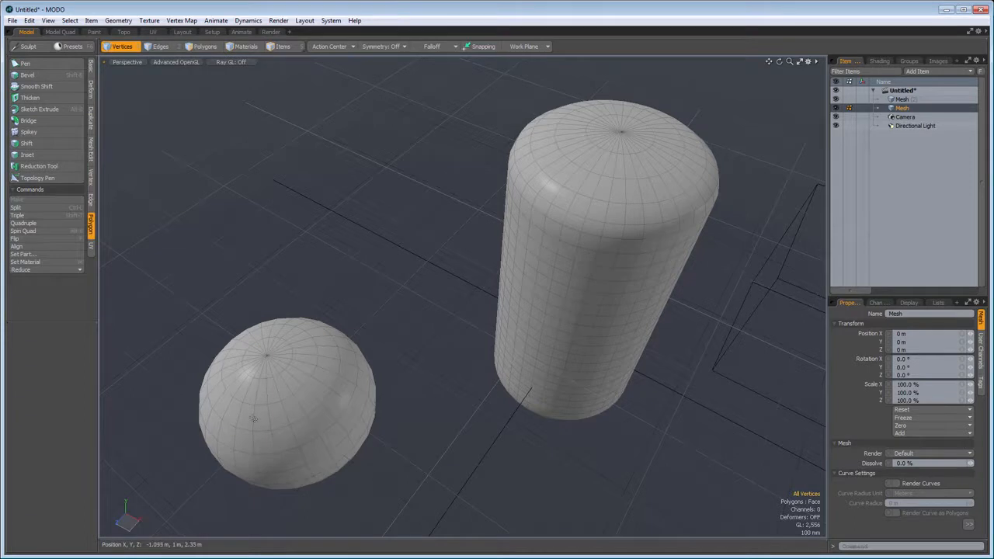
pyautogui.scroll(5, 254, 418)
pyautogui.keyDown('alt'); pyautogui.moveTo(316, 341); pyautogui.dragTo(406, 258); pyautogui.keyUp('alt')
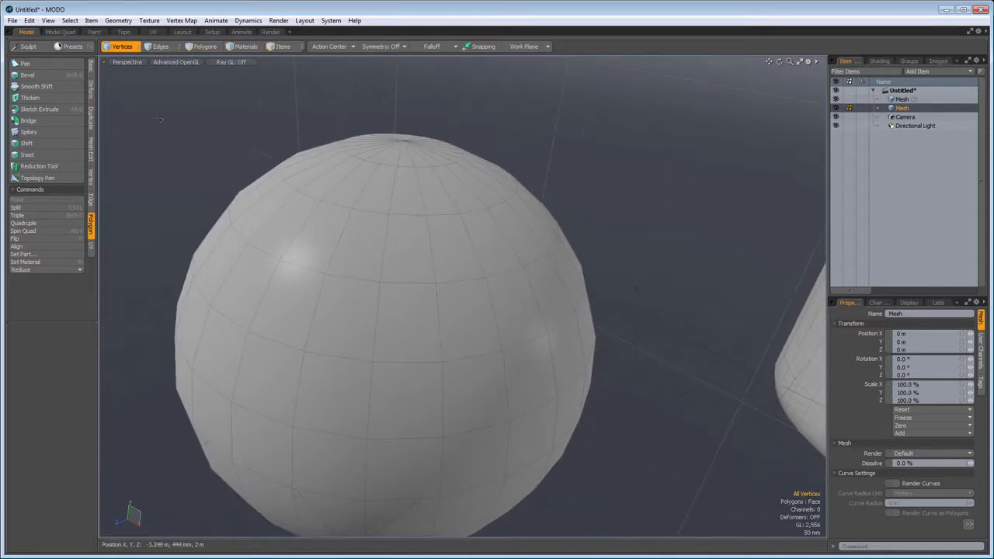
pyautogui.click(91, 185)
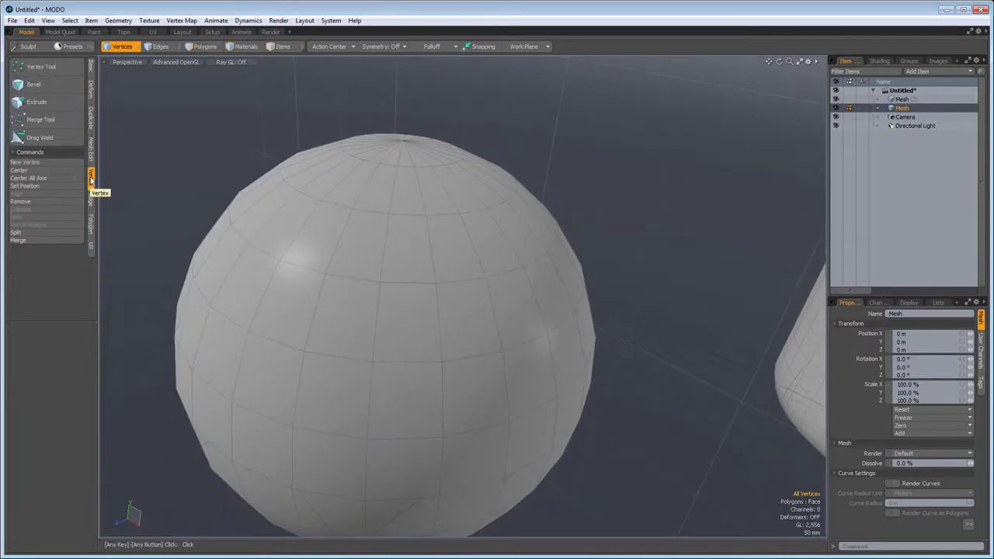
pyautogui.moveTo(288, 333); pyautogui.dragTo(463, 399)
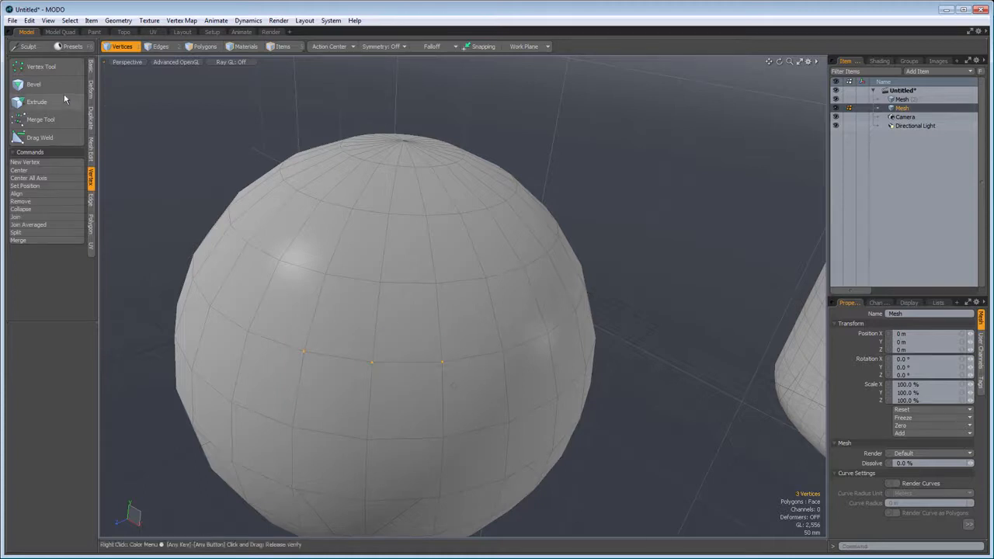
# - Bevel the three selected sphere vertices with an inset of 60 mm
pyautogui.click(35, 84)
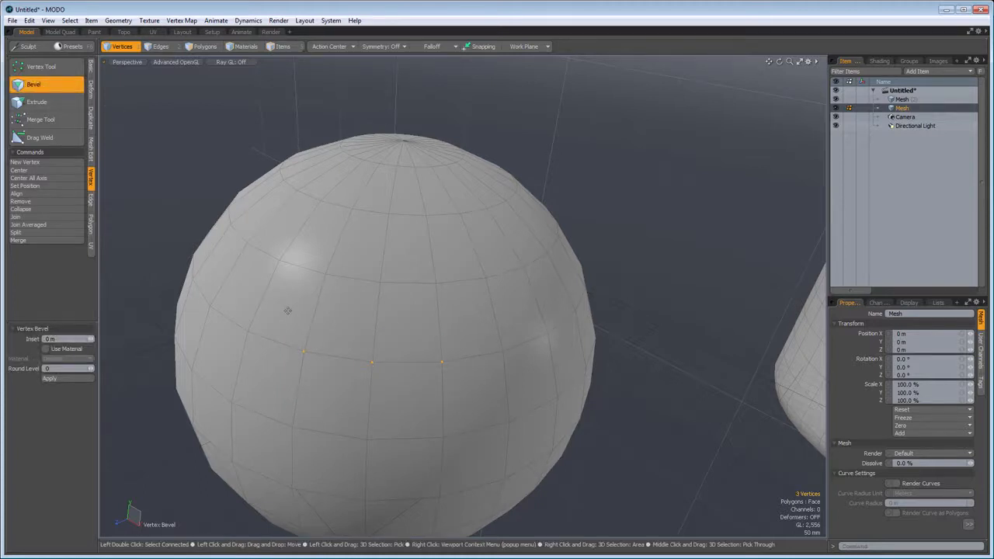
pyautogui.moveTo(374, 363); pyautogui.dragTo(383, 364)
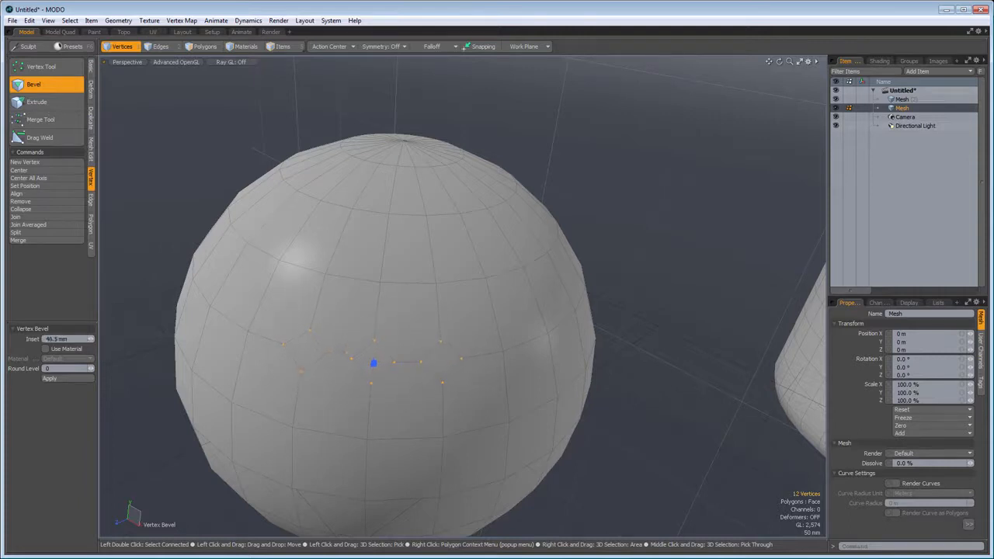
pyautogui.moveTo(374, 363); pyautogui.dragTo(388, 362)
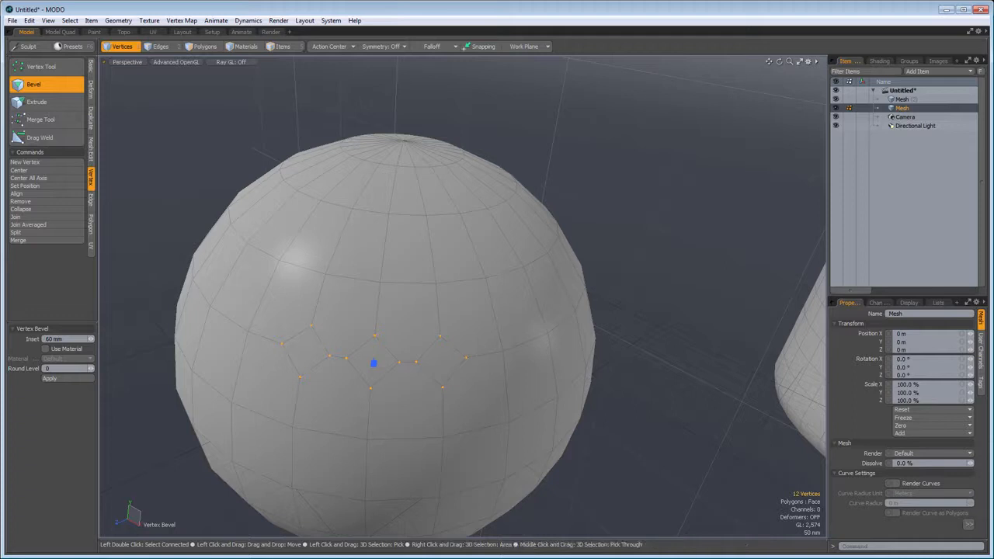
# - Extrude the beveled vertices about 87 mm with a width of about 16.5 mm
pyautogui.click(37, 102)
pyautogui.moveTo(373, 363)
pyautogui.mouseDown()
pyautogui.moveTo(381, 374)
pyautogui.moveTo(377, 367)
pyautogui.mouseUp()
pyautogui.moveTo(249, 270); pyautogui.dragTo(261, 272)
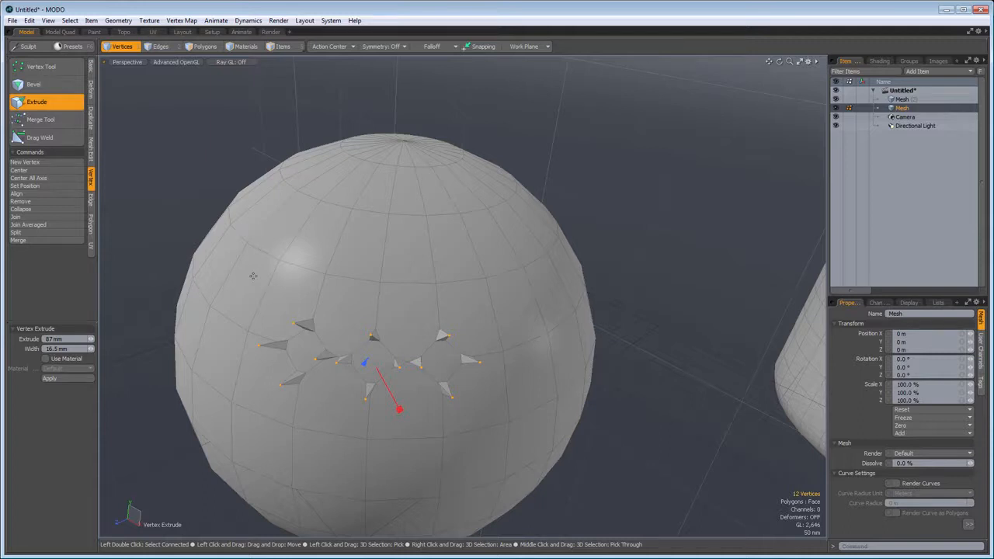
pyautogui.press('space')
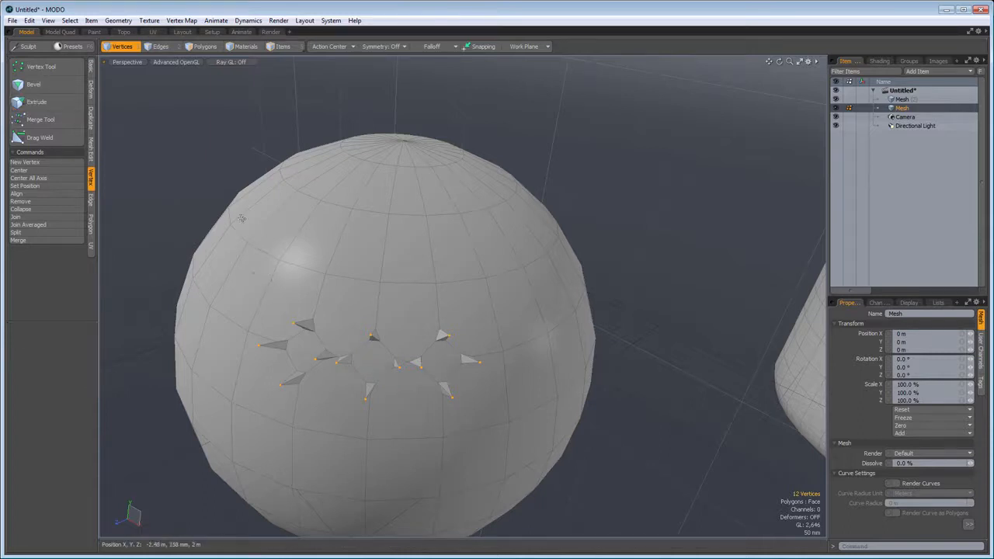
# - Use Drag Weld to weld three vertices of the sphere's upper row onto vertices of the row below
pyautogui.click(46, 138)
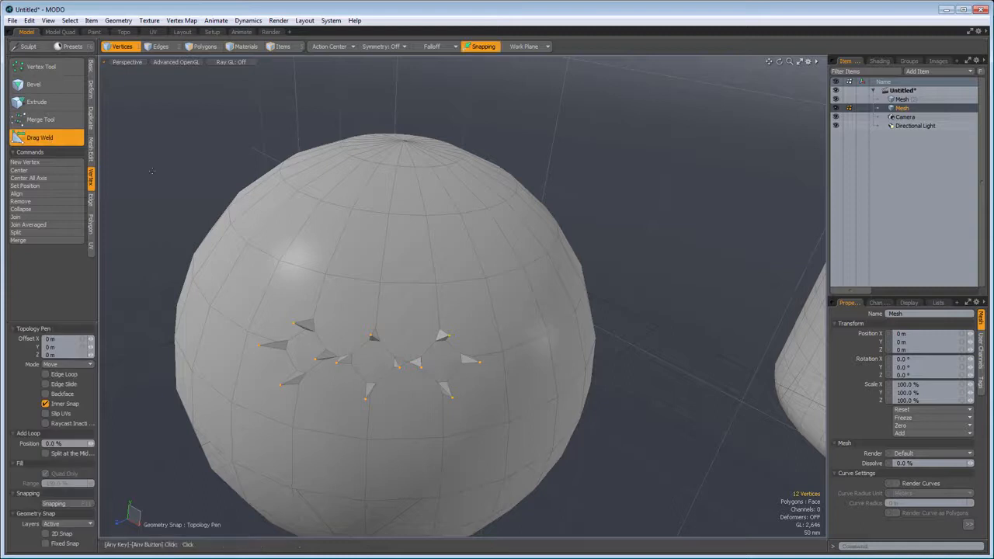
pyautogui.moveTo(352, 209); pyautogui.dragTo(380, 278)
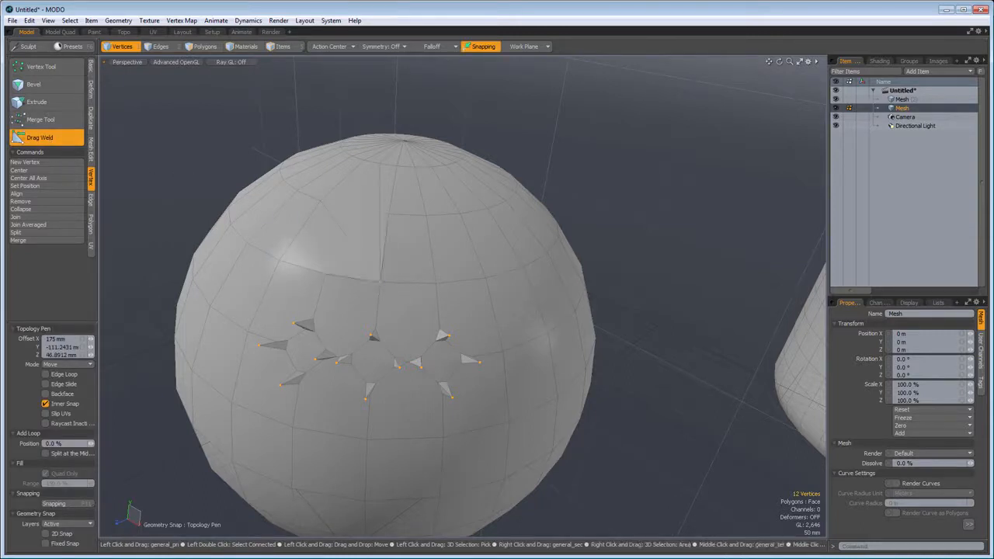
pyautogui.moveTo(389, 214); pyautogui.dragTo(434, 278)
pyautogui.moveTo(428, 219); pyautogui.dragTo(482, 279)
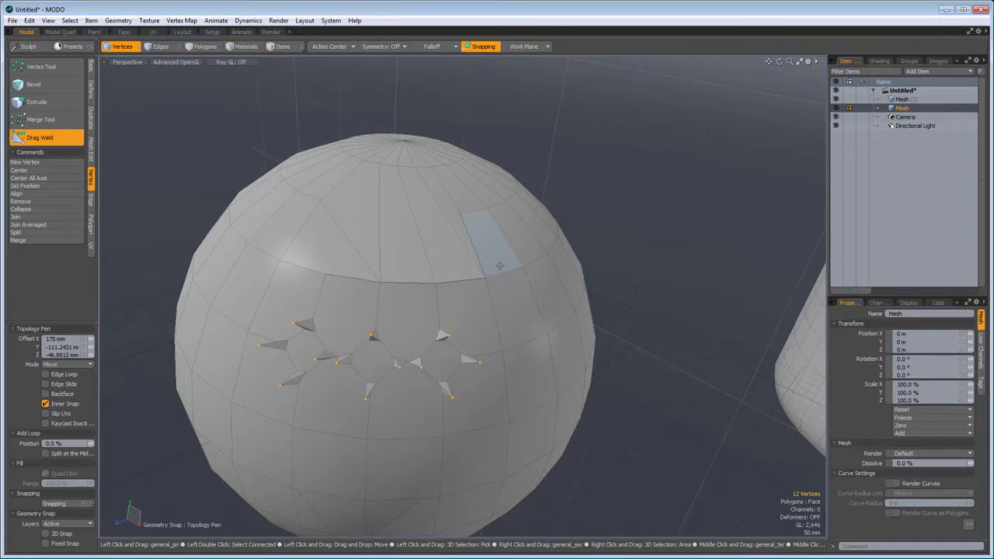
# - Join four neighbouring vertices in the row below the sphere's spikes, with averaging and keeping 1-vertex polygons off
pyautogui.press('space')
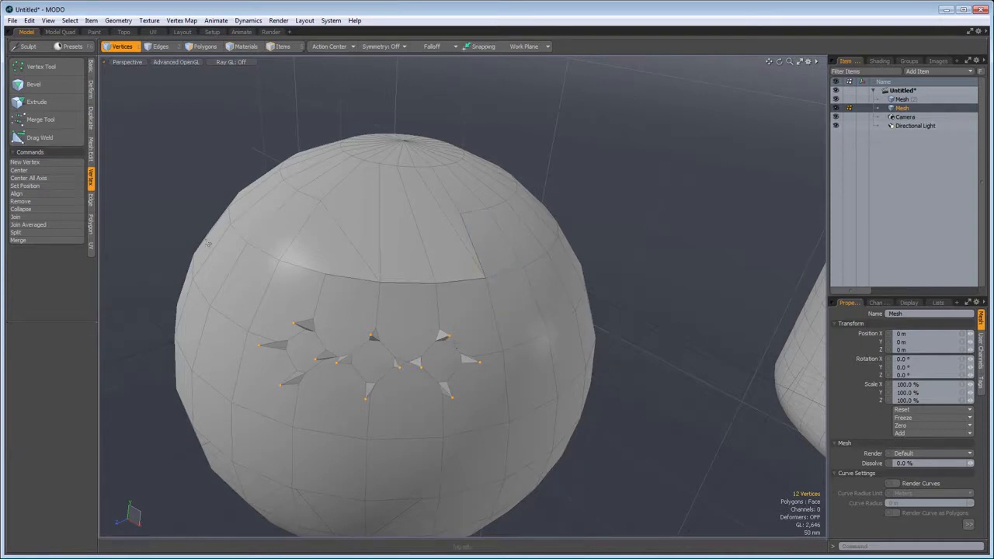
pyautogui.click(178, 175)
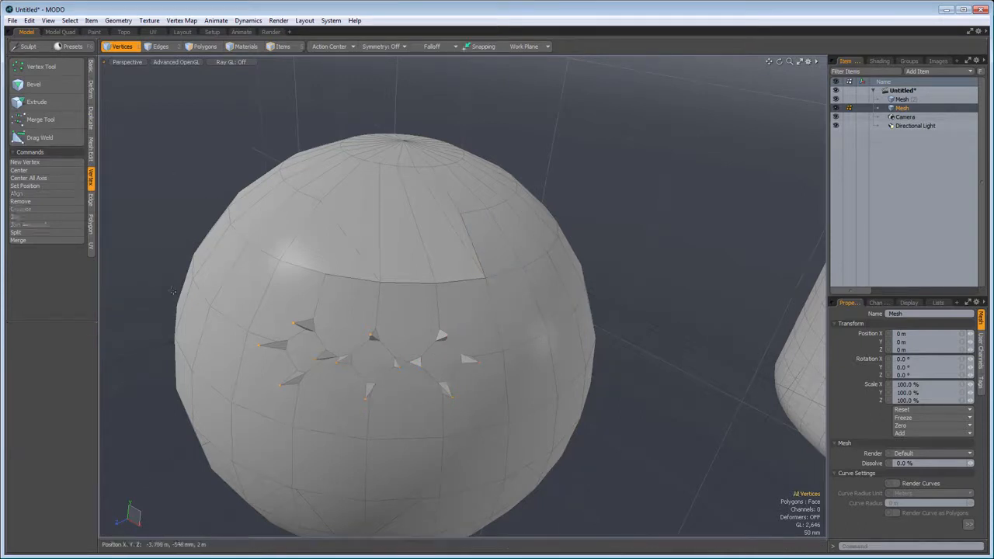
pyautogui.moveTo(223, 391); pyautogui.dragTo(248, 433, button='right')
pyautogui.keyDown('shift'); pyautogui.click(294, 429); pyautogui.keyUp('shift')
pyautogui.keyDown('shift'); pyautogui.click(366, 440); pyautogui.keyUp('shift')
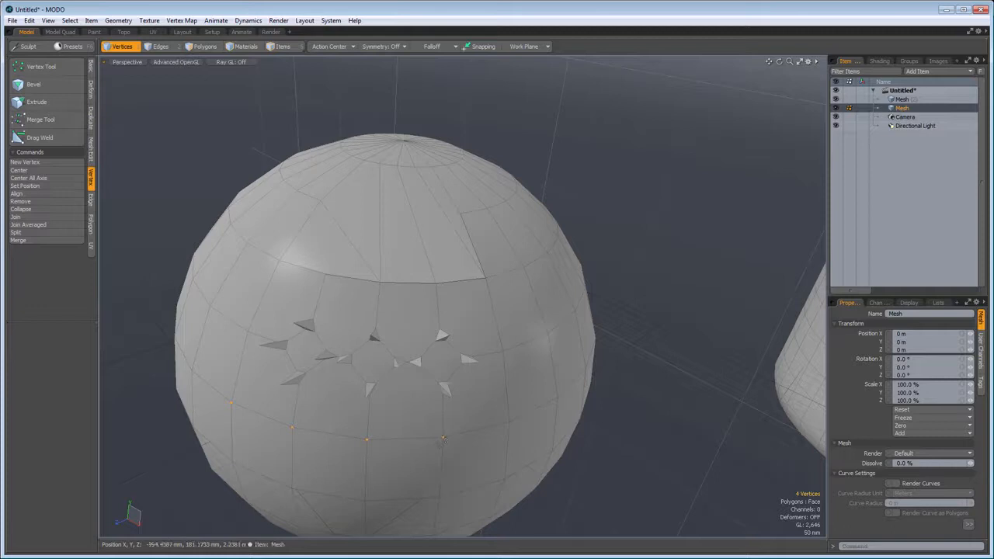
pyautogui.click(22, 218)
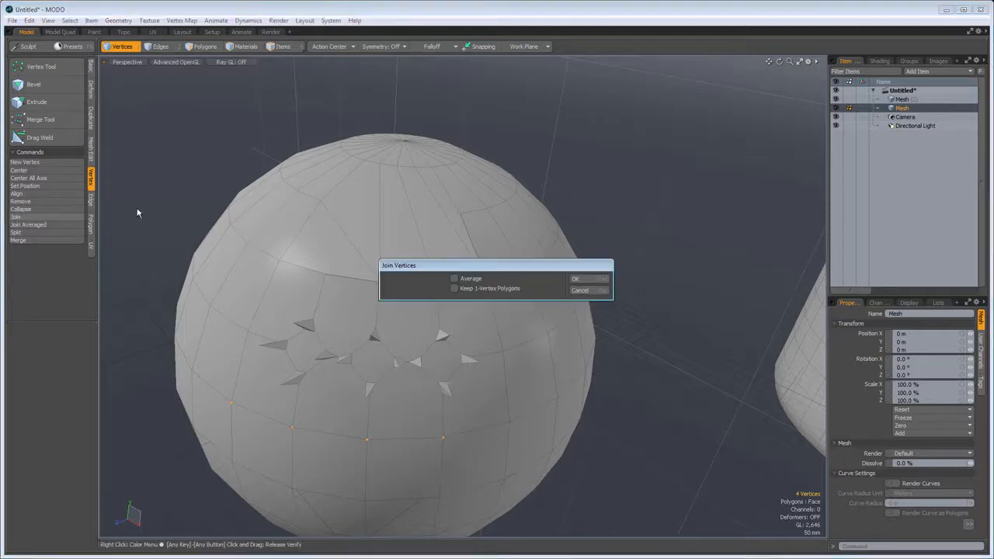
pyautogui.click(577, 279)
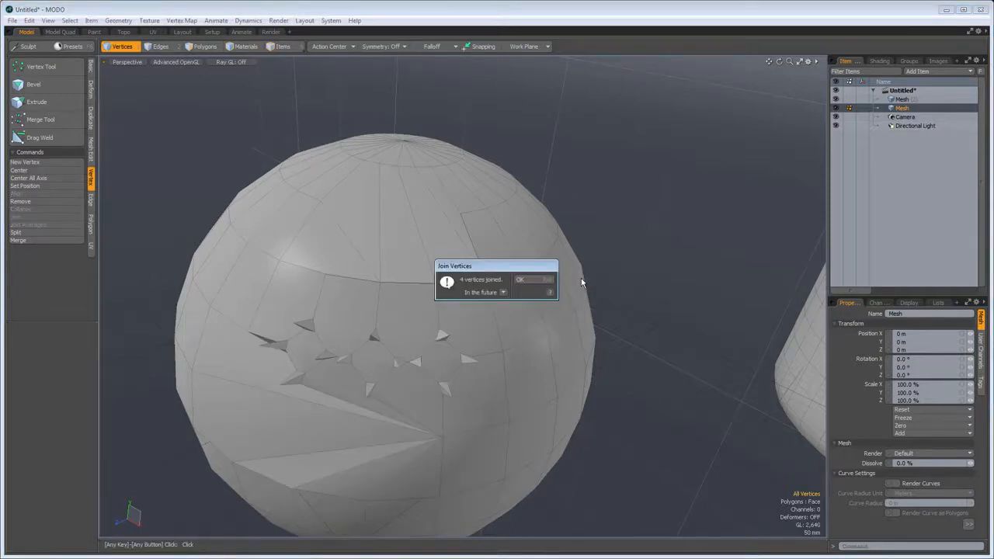
pyautogui.click(537, 279)
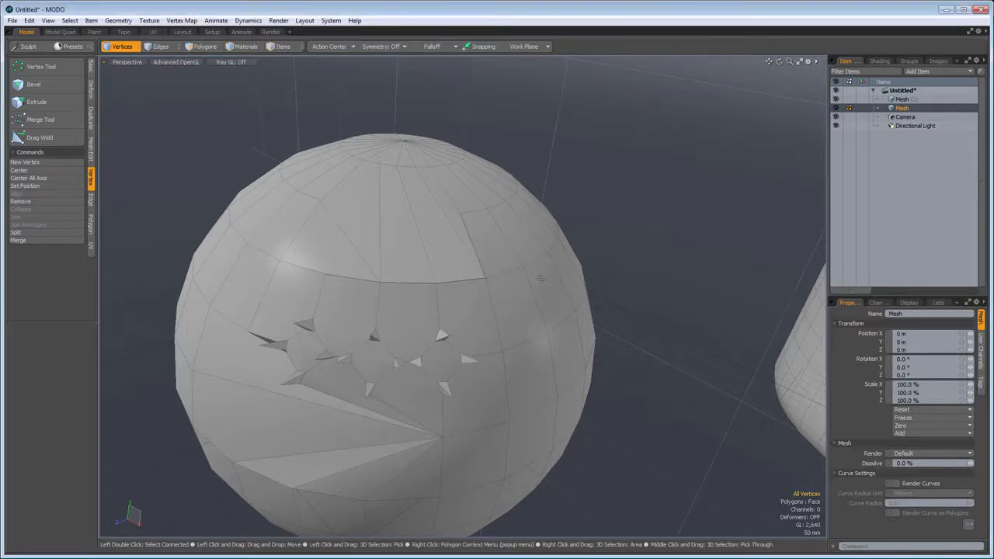
# - Select a horizontal row of ten vertices across the capsule's lower side and align them uniformly on all axes
pyautogui.keyDown('alt'); pyautogui.keyDown('shift'); pyautogui.moveTo(601, 288); pyautogui.dragTo(311, 258); pyautogui.keyUp('shift'); pyautogui.keyUp('alt')
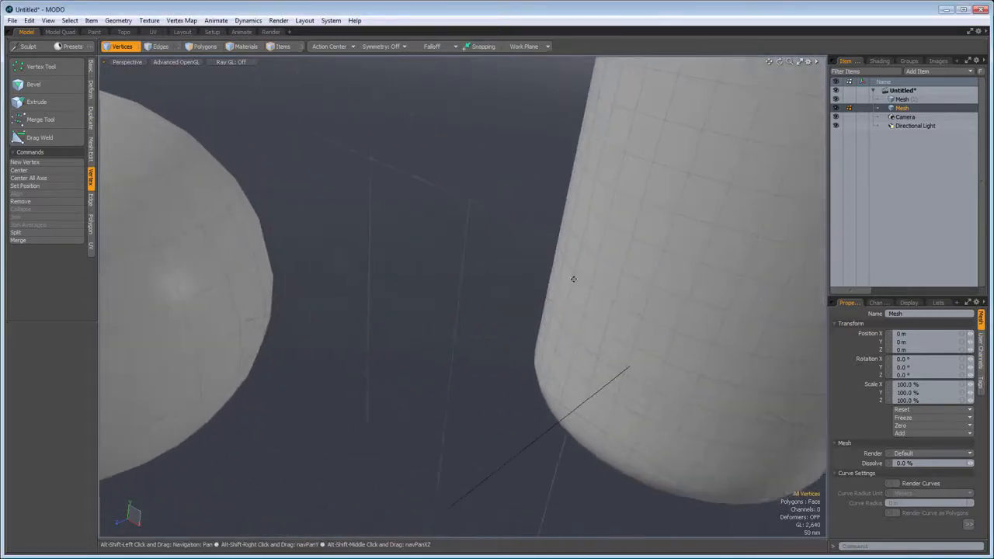
pyautogui.keyDown('alt'); pyautogui.keyDown('shift'); pyautogui.moveTo(573, 279); pyautogui.dragTo(435, 262); pyautogui.keyUp('shift'); pyautogui.keyUp('alt')
pyautogui.keyDown('alt'); pyautogui.keyDown('shift'); pyautogui.moveTo(610, 329); pyautogui.dragTo(416, 327); pyautogui.keyUp('shift'); pyautogui.keyUp('alt')
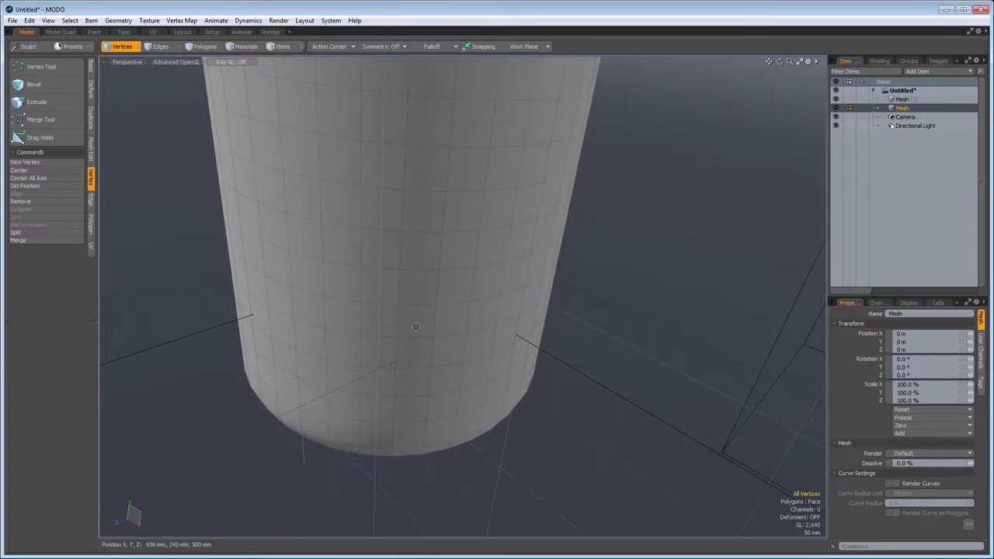
pyautogui.click(267, 307)
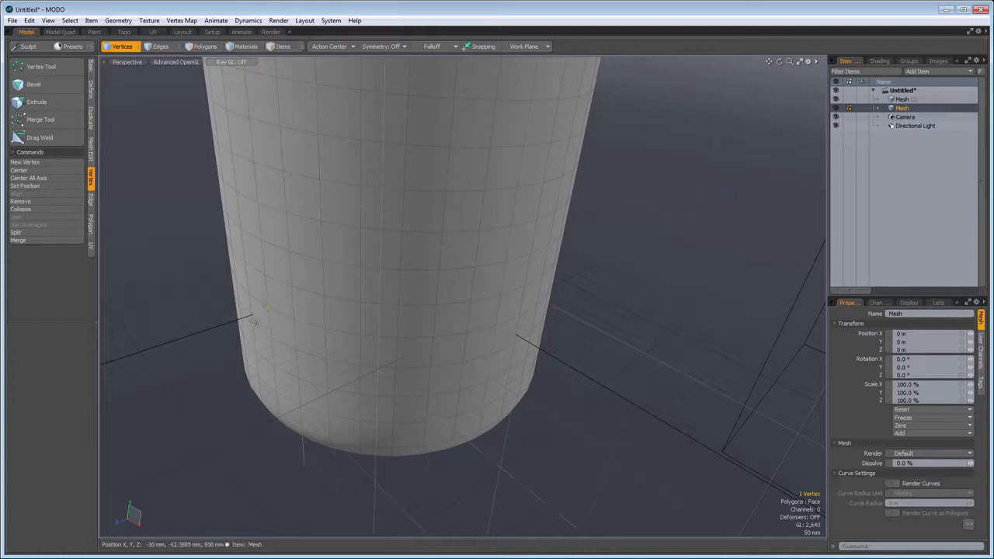
pyautogui.keyDown('shift'); pyautogui.click(537, 307); pyautogui.keyUp('shift')
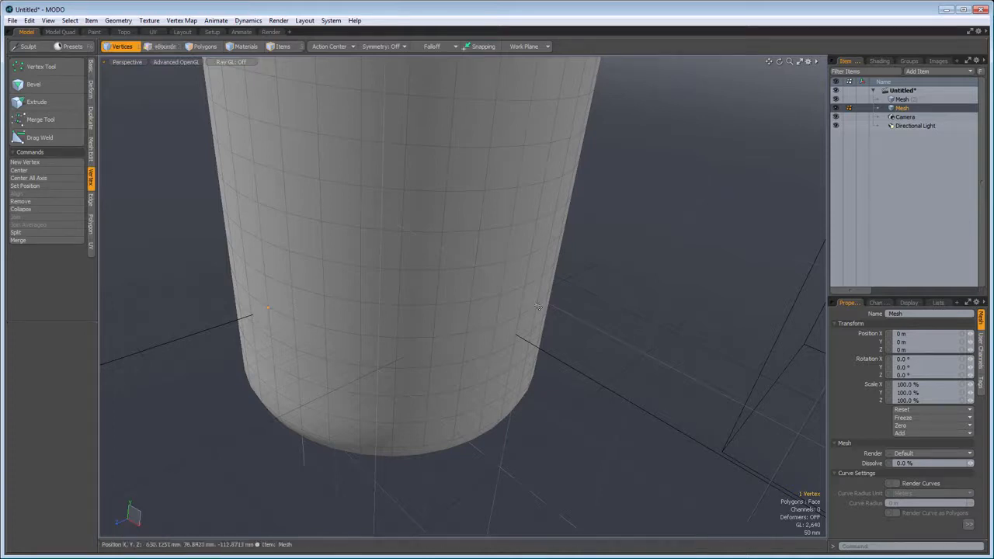
pyautogui.hotkey('shift', 'g')
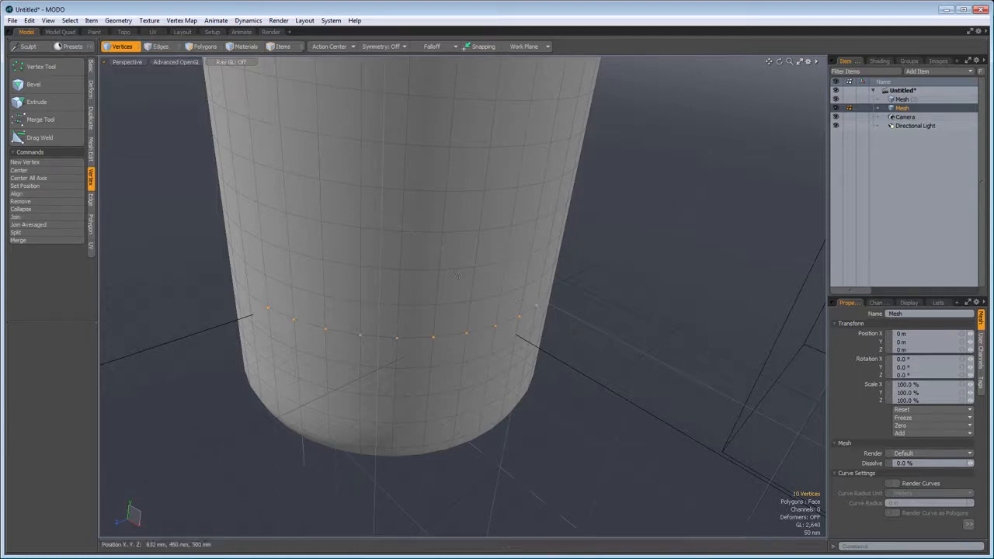
pyautogui.click(26, 193)
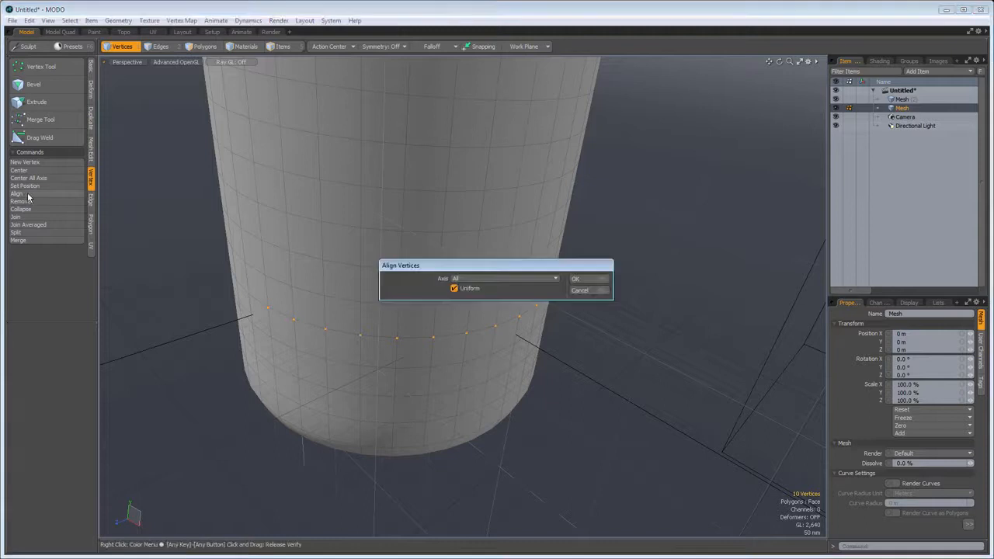
pyautogui.click(576, 279)
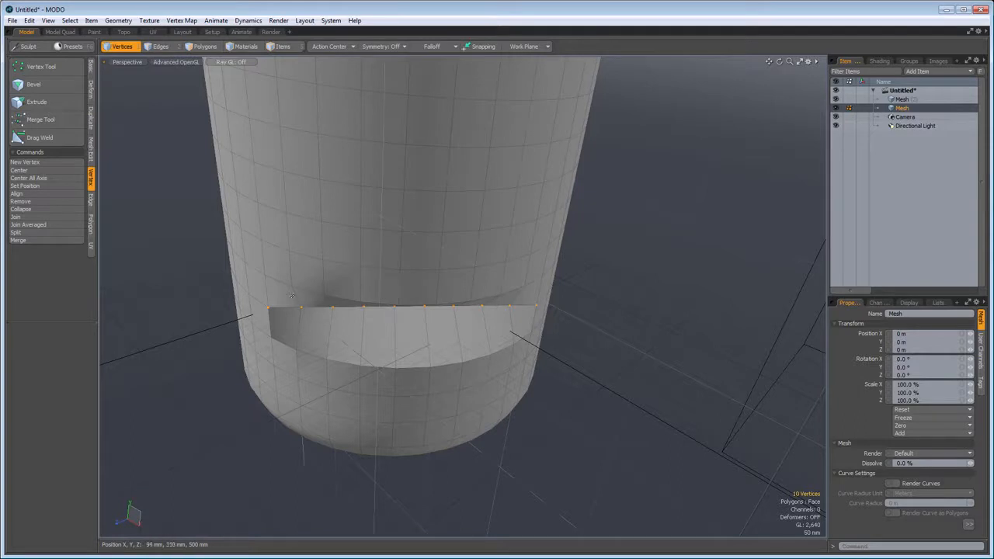
pyautogui.keyDown('alt'); pyautogui.moveTo(291, 295); pyautogui.dragTo(558, 334); pyautogui.keyUp('alt')
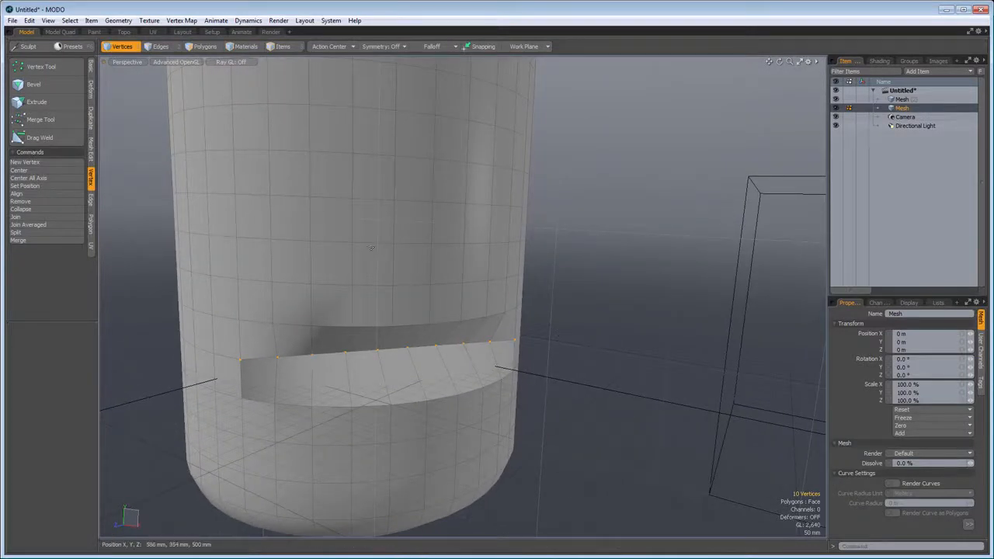
# - Select the row of edges above the capsule's aligned notch and extrude it 40 mm with a width of 82 mm
pyautogui.click(160, 50)
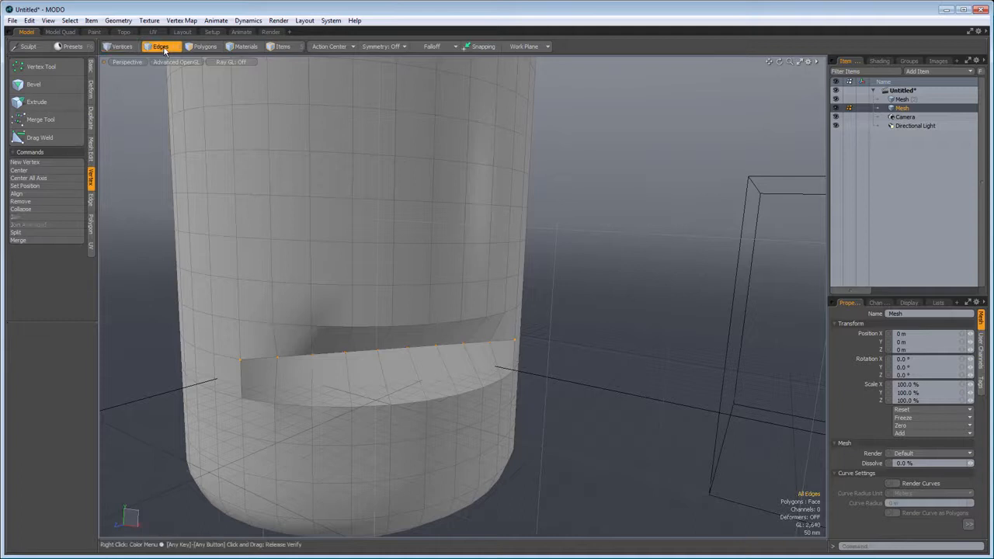
pyautogui.click(91, 203)
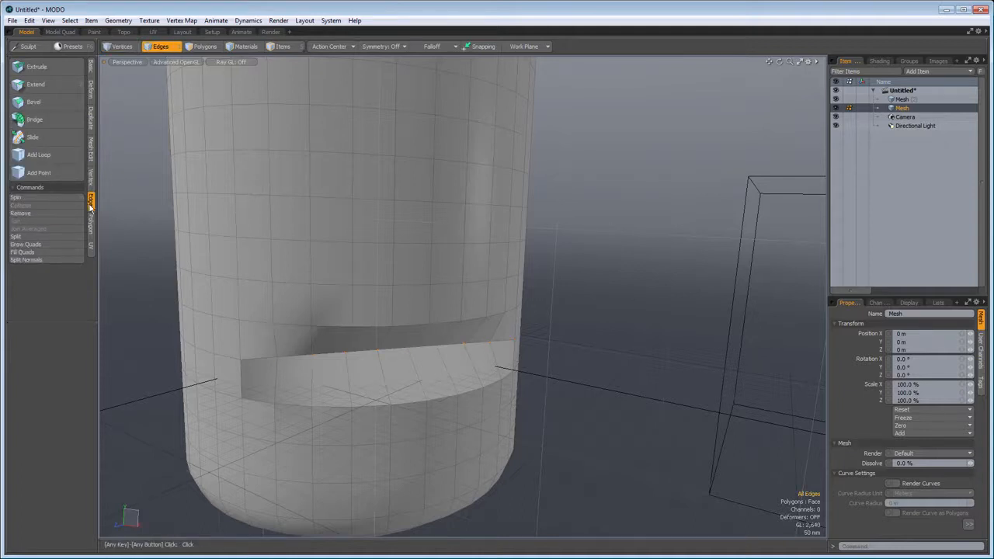
pyautogui.click(227, 277)
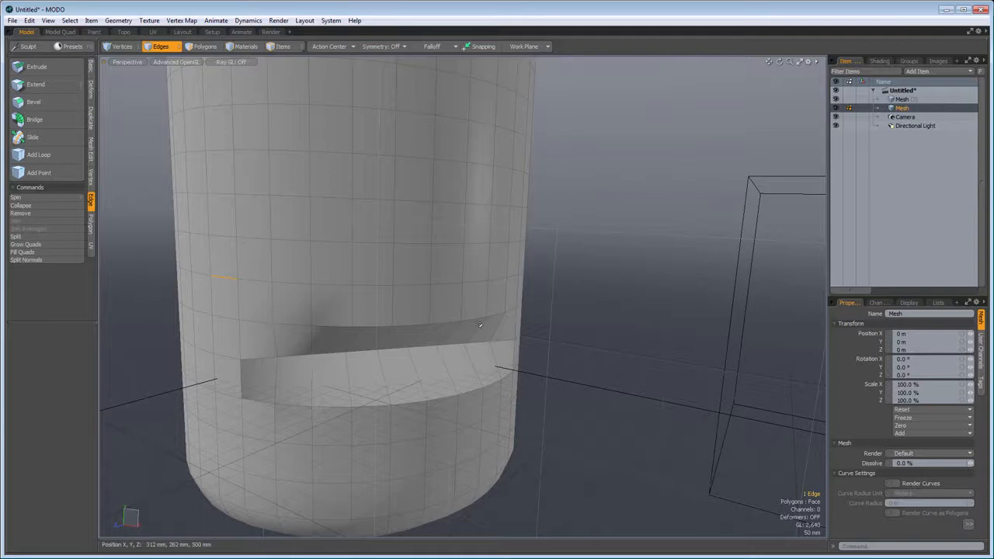
pyautogui.keyDown('shift'); pyautogui.click(478, 284); pyautogui.keyUp('shift')
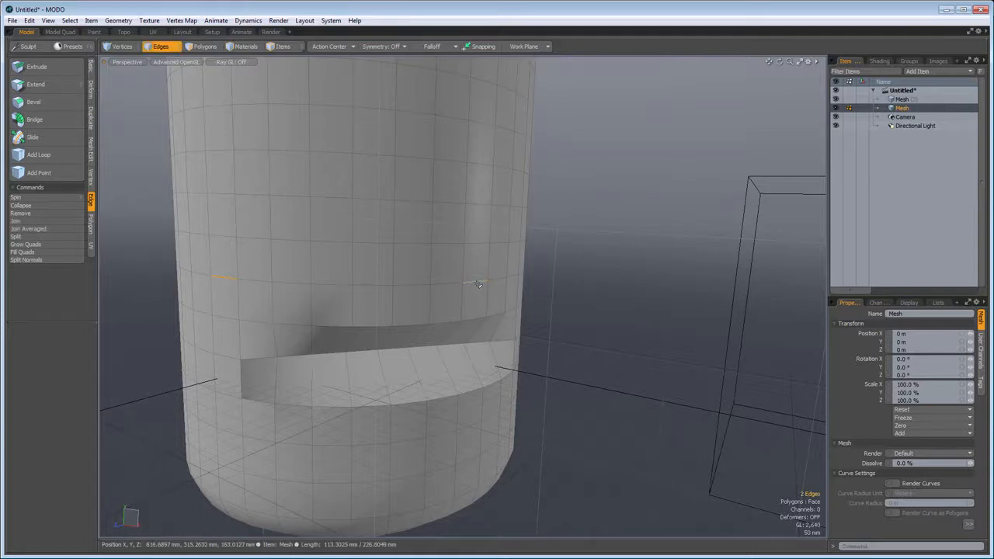
pyautogui.hotkey('shift', 'g')
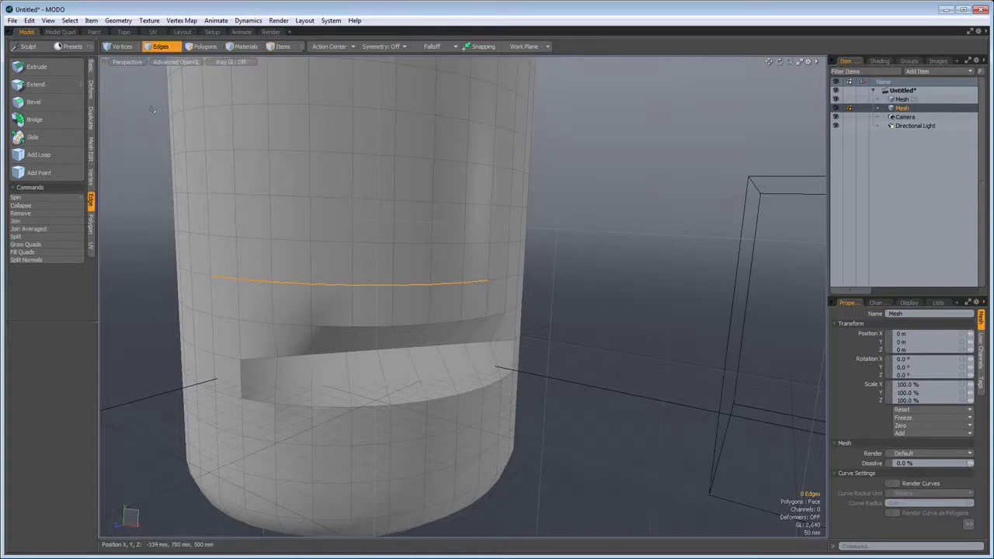
pyautogui.click(49, 72)
pyautogui.moveTo(281, 211); pyautogui.dragTo(394, 210)
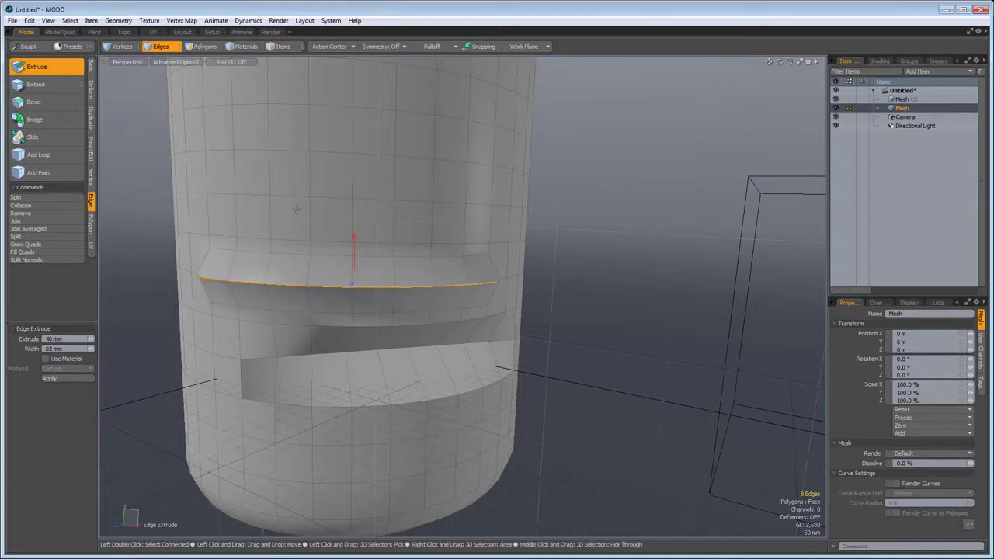
pyautogui.press('space')
pyautogui.click(121, 215)
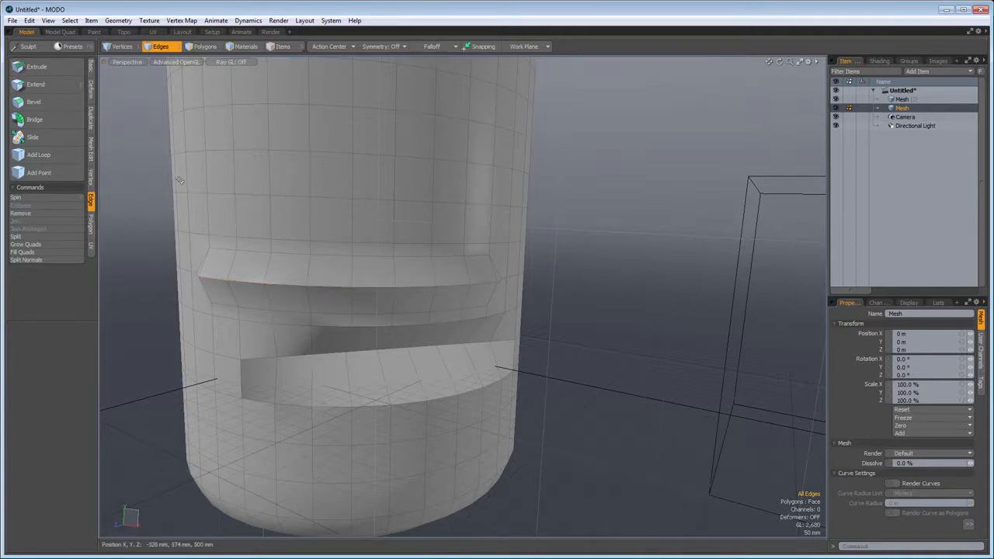
# - Select a closed rectangular outline of ten edges on the capsule, above the extruded ridge
pyautogui.click(277, 130)
pyautogui.keyDown('shift'); pyautogui.click(326, 106); pyautogui.keyUp('shift')
pyautogui.keyDown('shift'); pyautogui.click(368, 109); pyautogui.keyUp('shift')
pyautogui.keyDown('shift'); pyautogui.click(397, 139); pyautogui.keyUp('shift')
pyautogui.keyDown('shift'); pyautogui.click(395, 178); pyautogui.keyUp('shift')
pyautogui.keyDown('shift'); pyautogui.click(373, 198); pyautogui.keyUp('shift')
pyautogui.keyDown('shift'); pyautogui.click(334, 198); pyautogui.keyUp('shift')
pyautogui.keyDown('shift'); pyautogui.click(288, 196); pyautogui.keyUp('shift')
pyautogui.keyDown('shift'); pyautogui.click(270, 182); pyautogui.keyUp('shift')
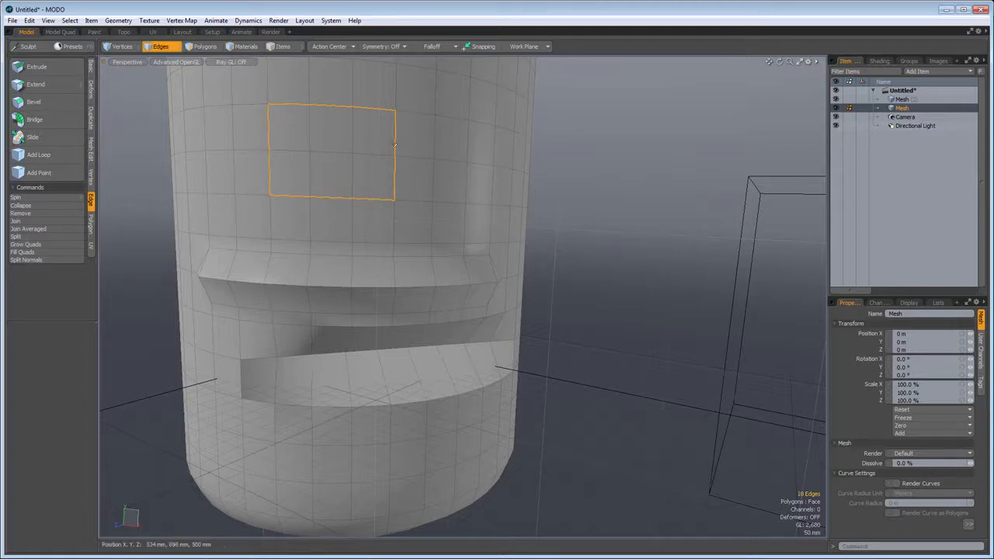
# - Extend the rectangular edge outline out from the capsule about 1.01 m in Z and 15 mm in Y
pyautogui.click(37, 84)
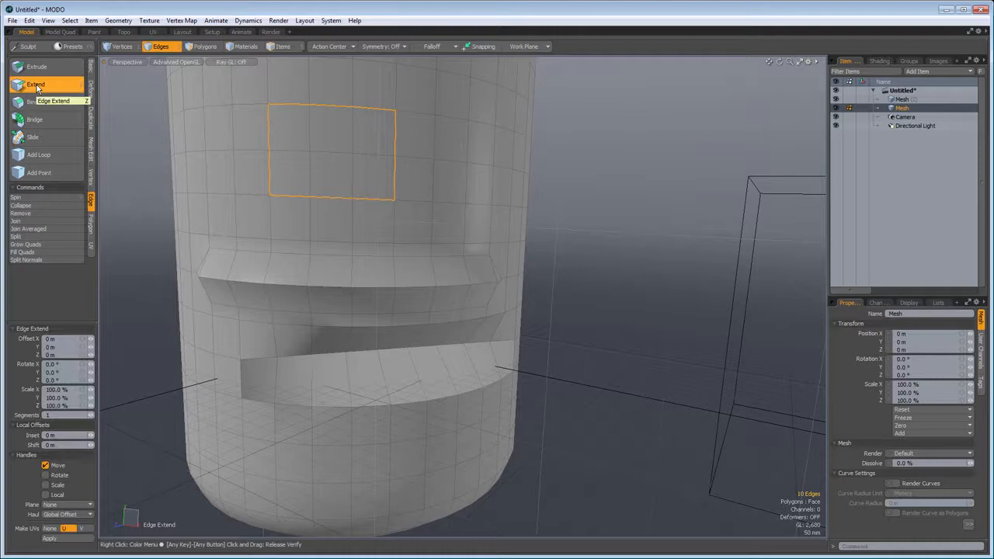
pyautogui.scroll(-3, 241, 177)
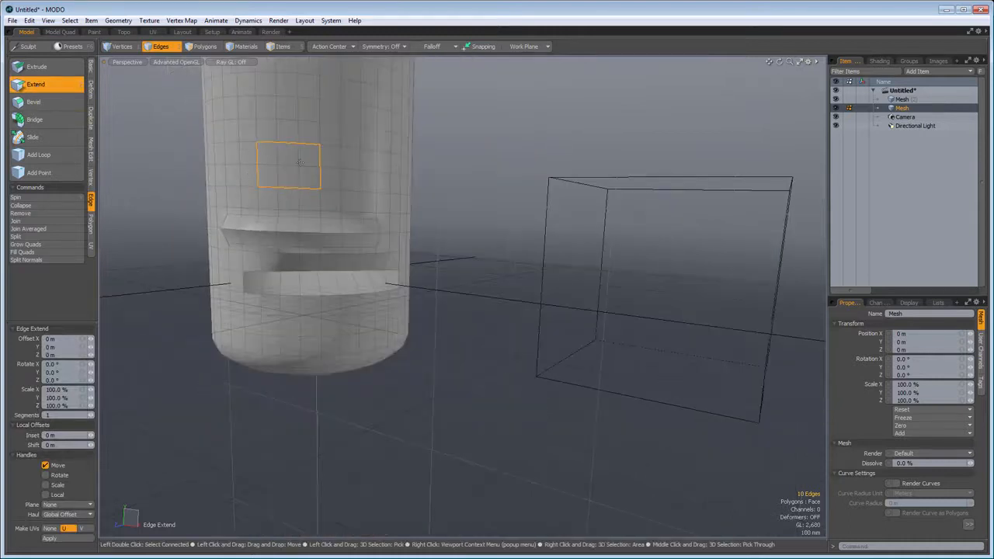
pyautogui.keyDown('alt'); pyautogui.moveTo(128, 261); pyautogui.dragTo(325, 392); pyautogui.keyUp('alt')
pyautogui.keyDown('alt'); pyautogui.moveTo(413, 336); pyautogui.dragTo(550, 335); pyautogui.keyUp('alt')
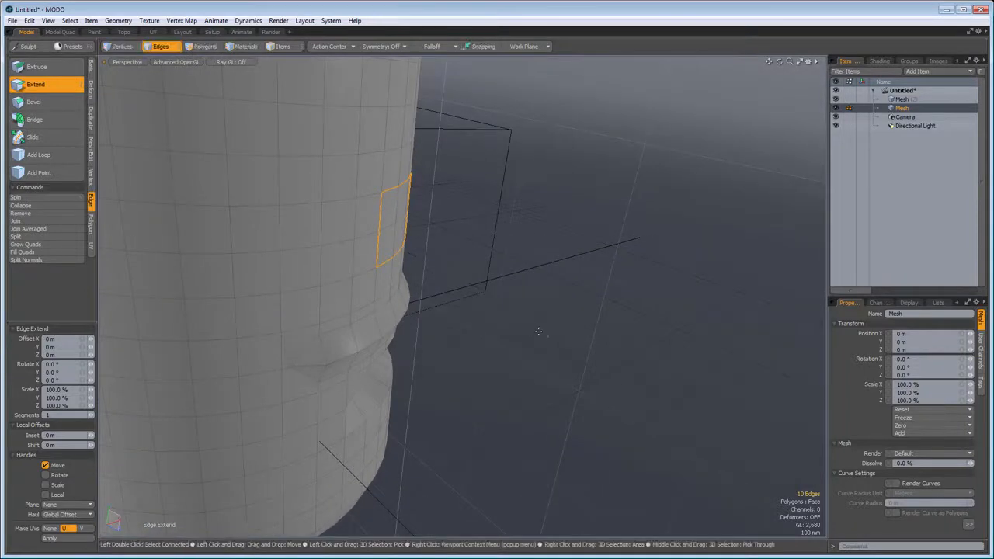
pyautogui.moveTo(372, 342); pyautogui.dragTo(674, 473)
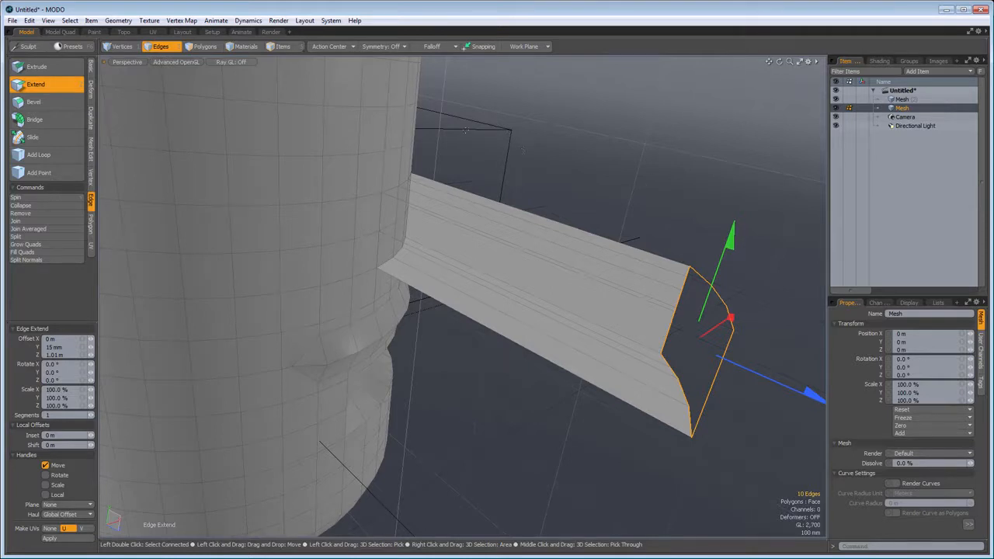
pyautogui.keyDown('alt'); pyautogui.moveTo(636, 281); pyautogui.dragTo(560, 280); pyautogui.keyUp('alt')
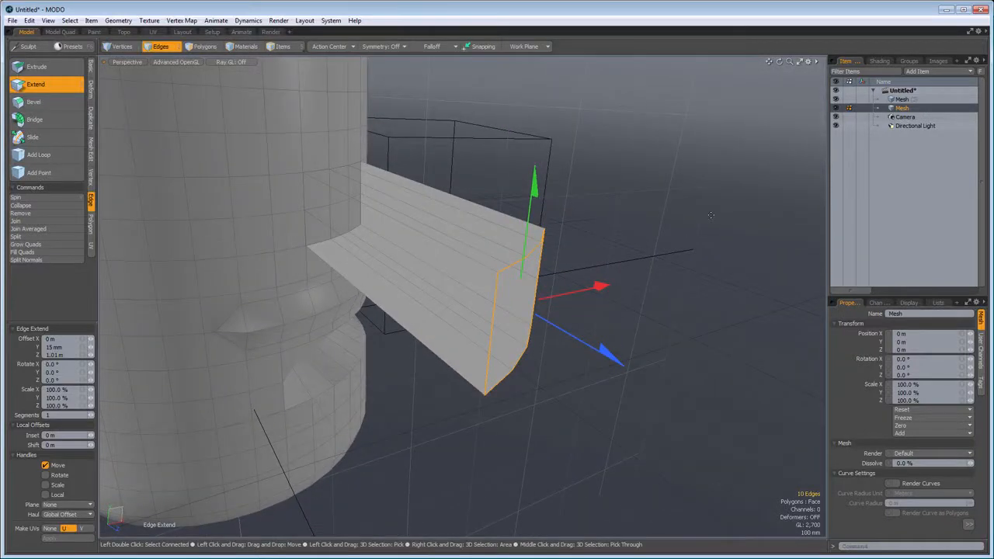
# - Grow the selection over the extended strip, convert it to polygons and flip them
pyautogui.hotkey('shift', 'Up')
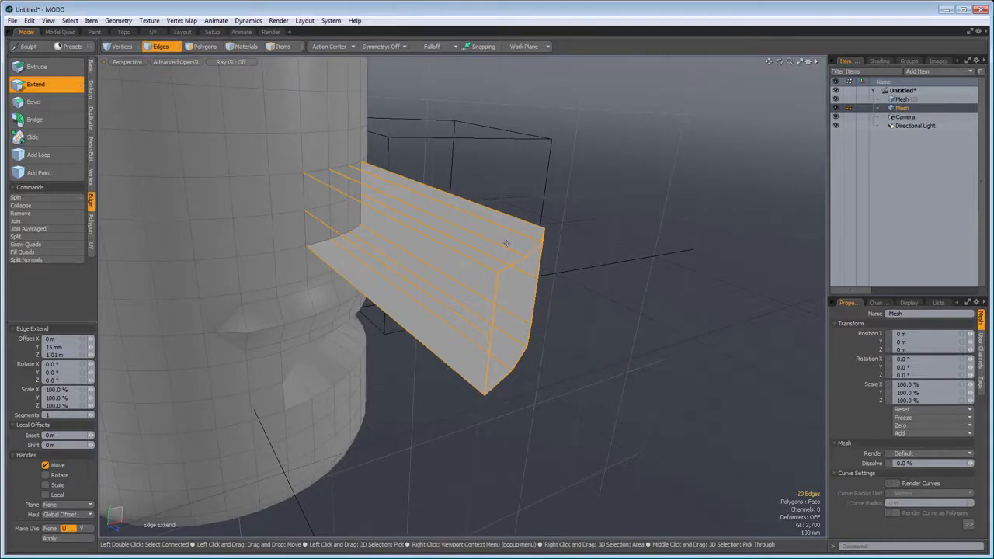
pyautogui.press('alt')
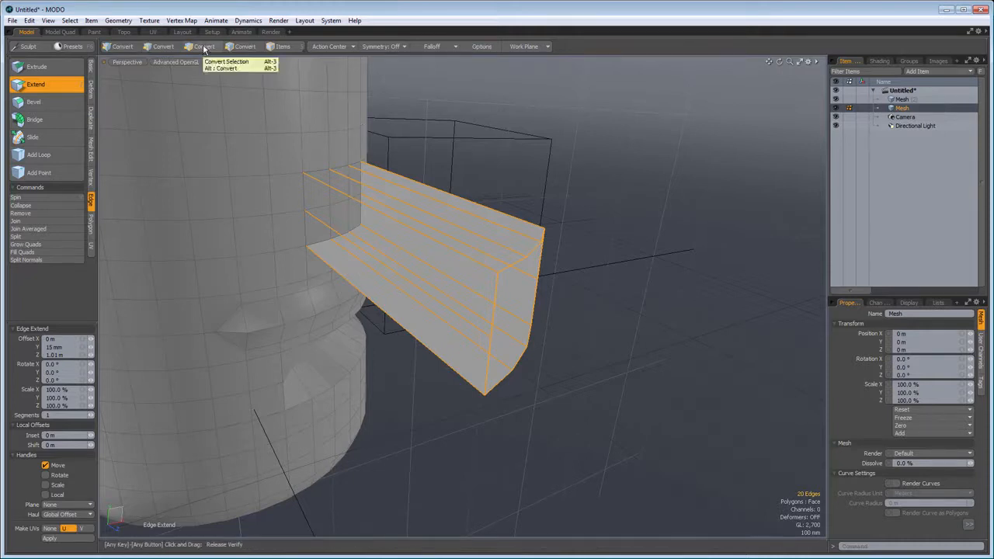
pyautogui.keyDown('alt'); pyautogui.click(204, 47); pyautogui.keyUp('alt')
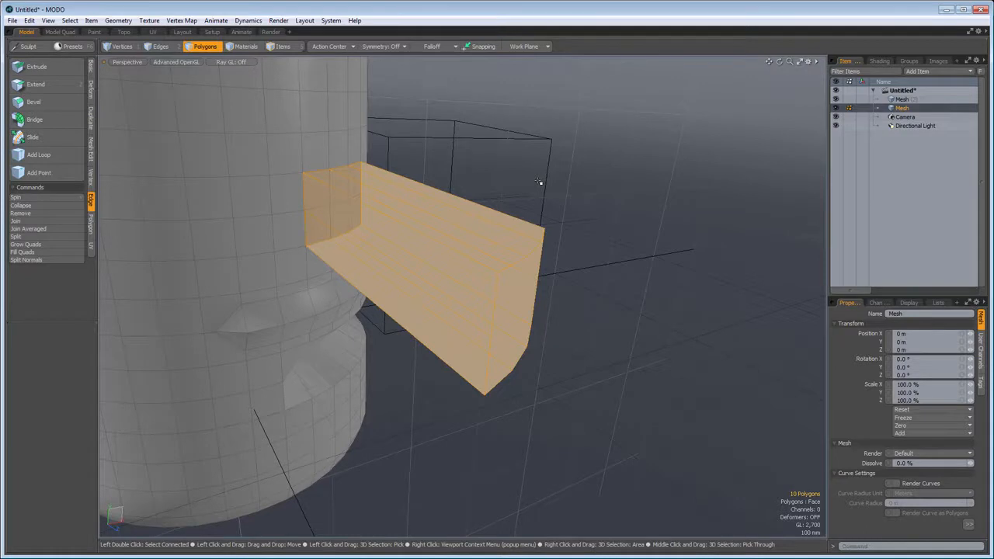
pyautogui.press('f')
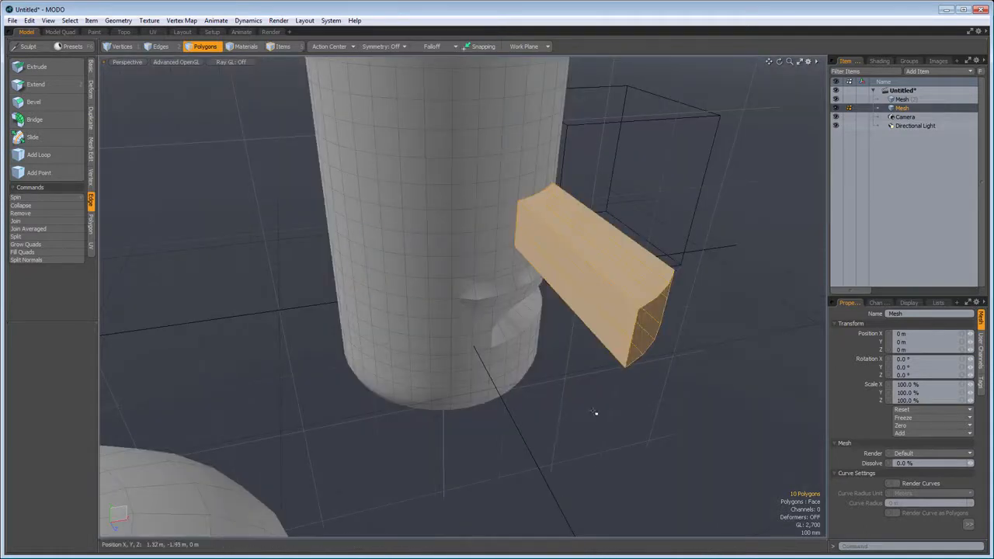
pyautogui.click(580, 404)
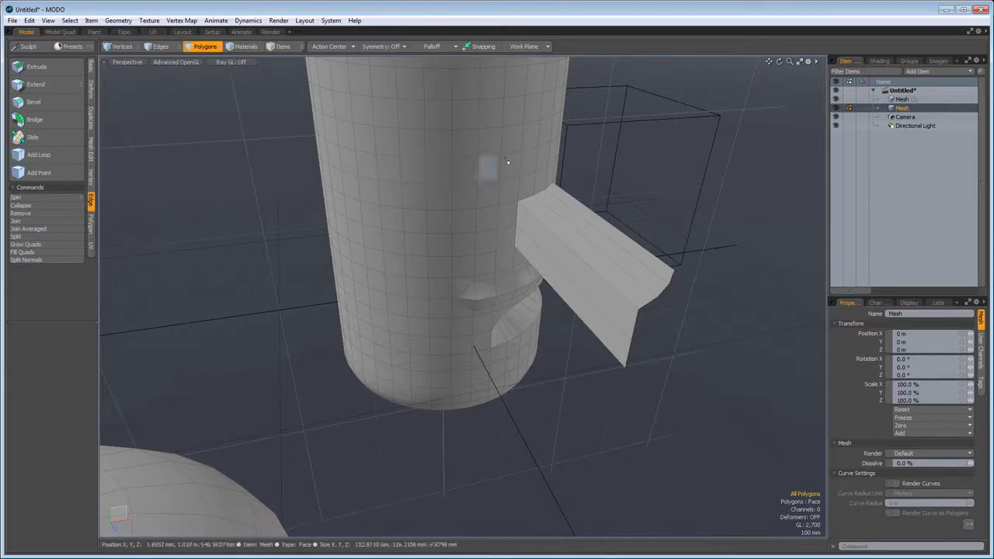
# - Add an edge loop around the capsule above the extended strip, at a position of about 67.6 %
pyautogui.click(155, 45)
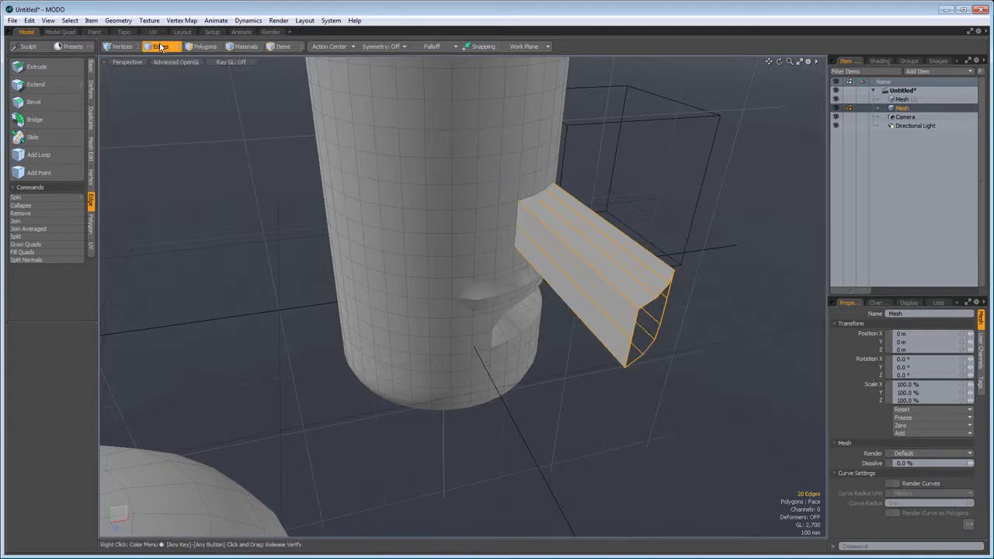
pyautogui.click(264, 255)
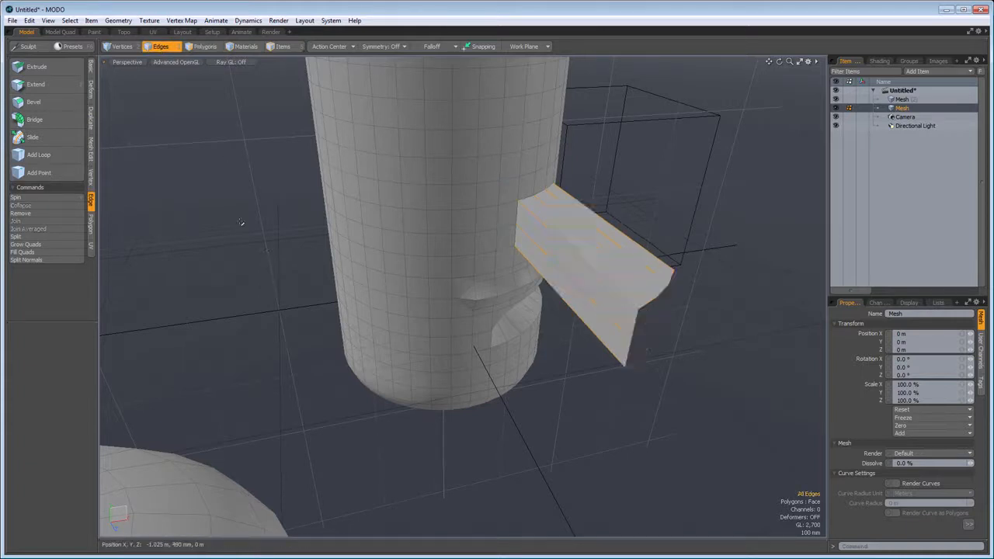
pyautogui.click(39, 154)
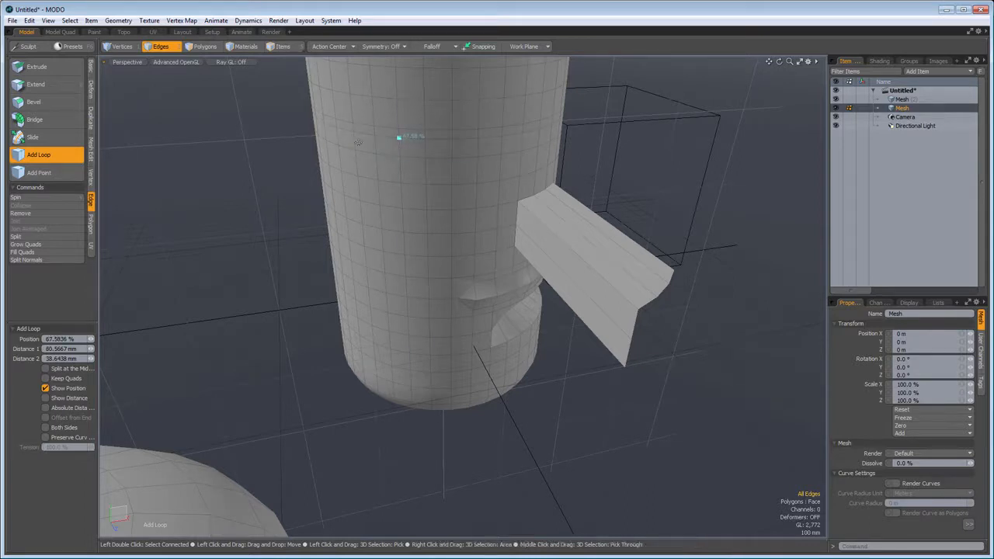
pyautogui.press('space')
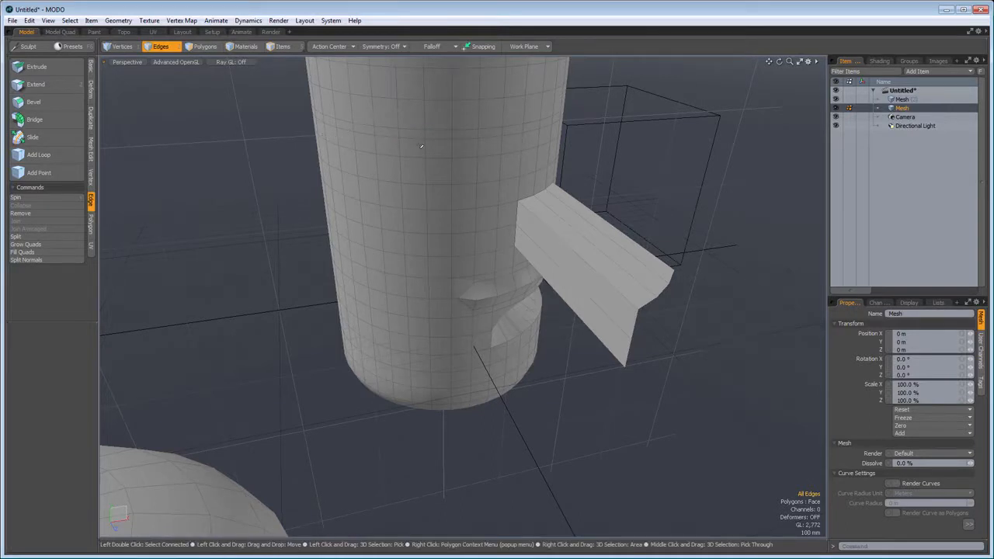
# - Turn on Show Vertices for the active meshes in the viewport display options
pyautogui.scroll(4, 418, 146)
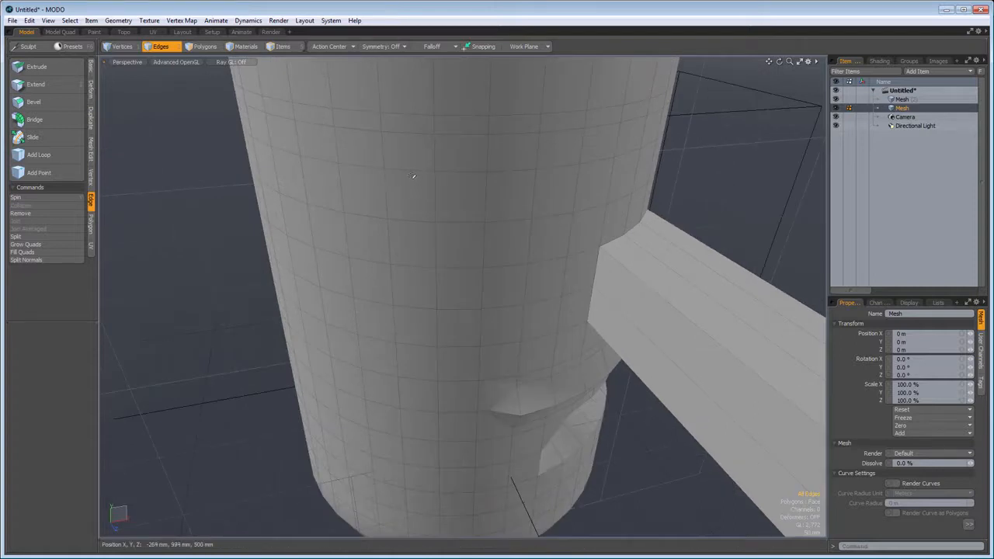
pyautogui.press('o')
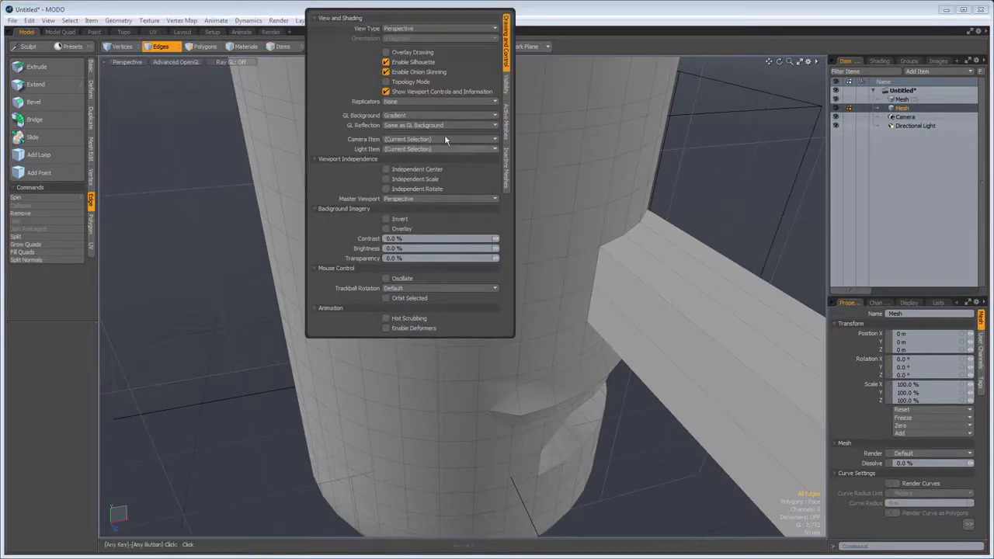
pyautogui.click(506, 132)
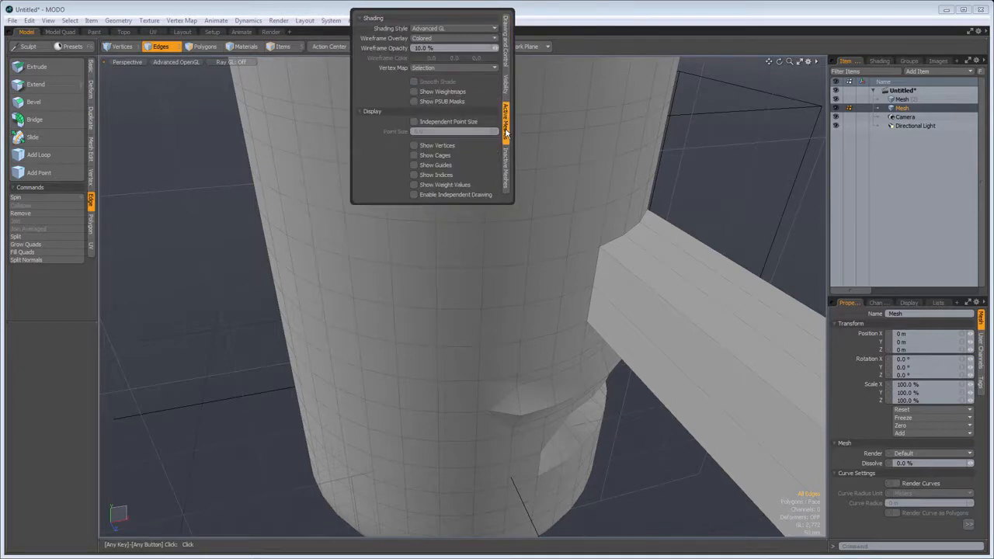
pyautogui.click(414, 145)
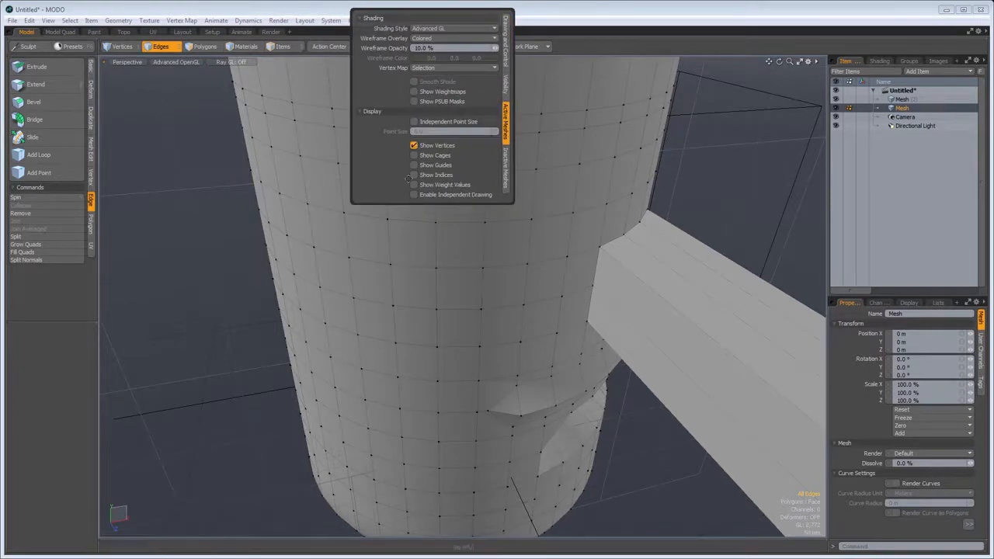
pyautogui.rightClick(195, 182)
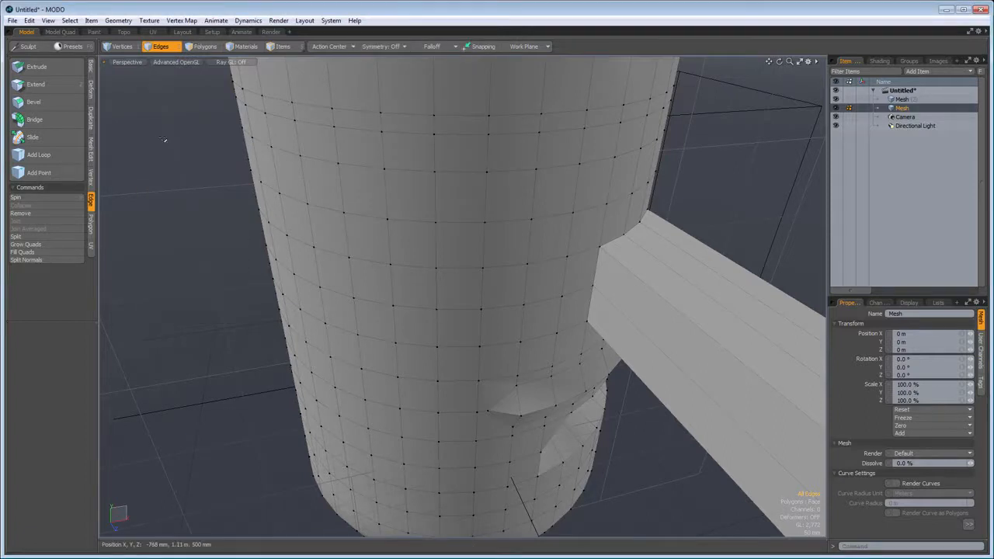
# - Use Add Point to insert a point on a vertical edge of the capsule's side, near the middle of the edge
pyautogui.click(42, 174)
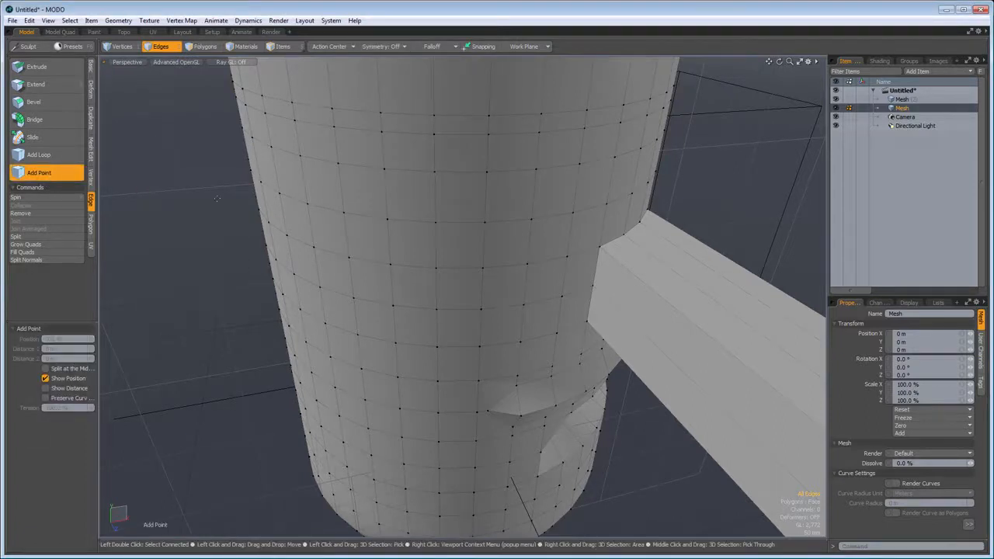
pyautogui.click(384, 194)
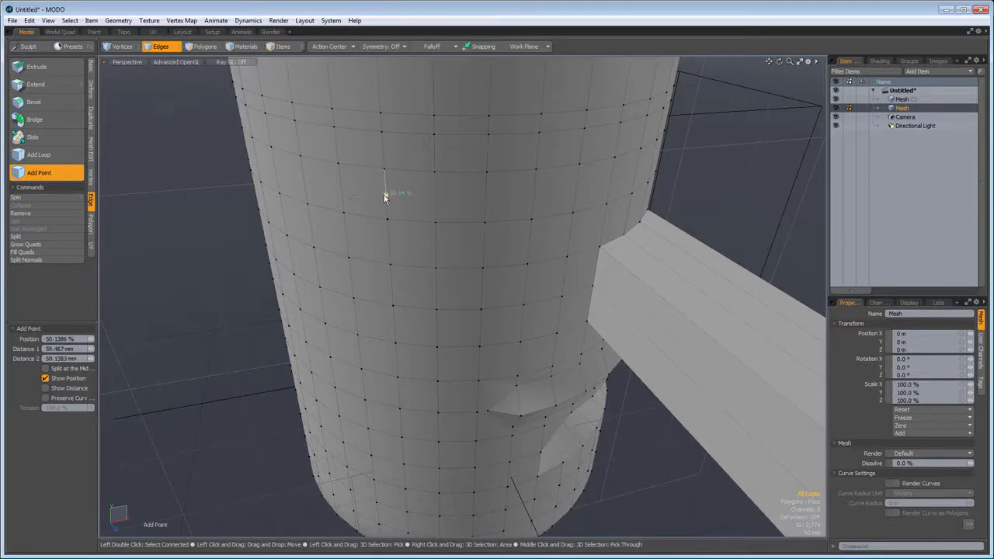
pyautogui.moveTo(386, 195); pyautogui.dragTo(289, 189)
pyautogui.press('space')
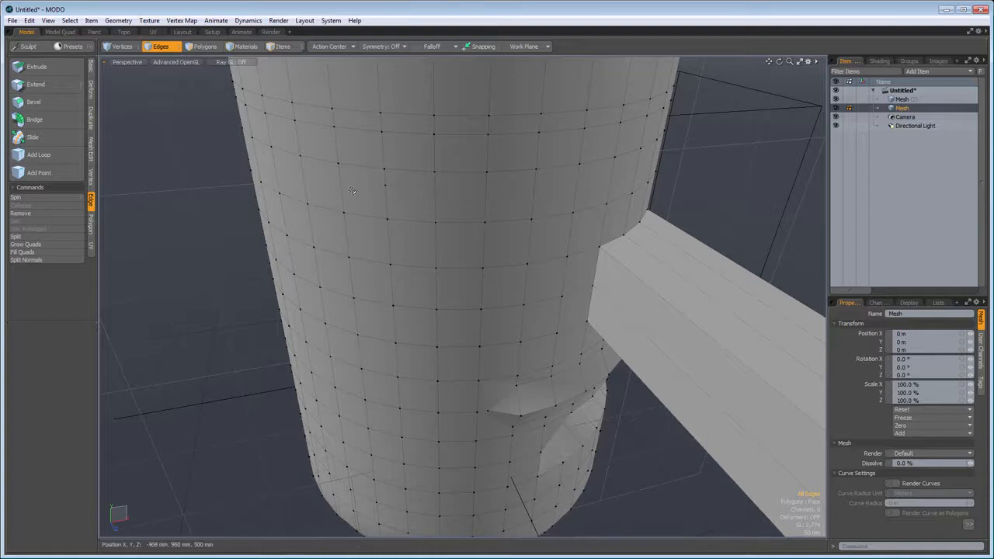
# - Select the horizontal edge loop around the capsule, slide it down by 79.5 % and clear the selection
pyautogui.doubleClick(405, 134)
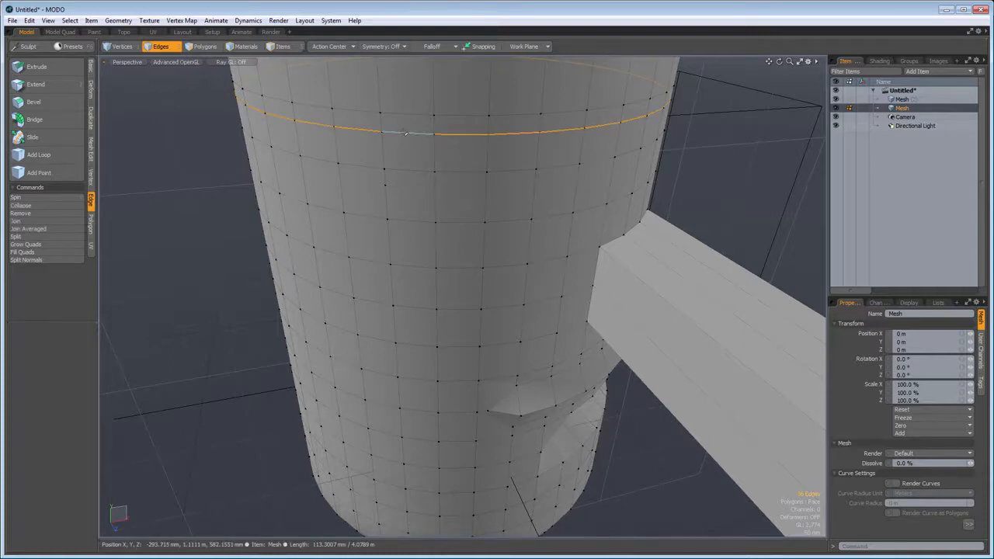
pyautogui.click(56, 136)
pyautogui.moveTo(420, 187); pyautogui.dragTo(536, 186)
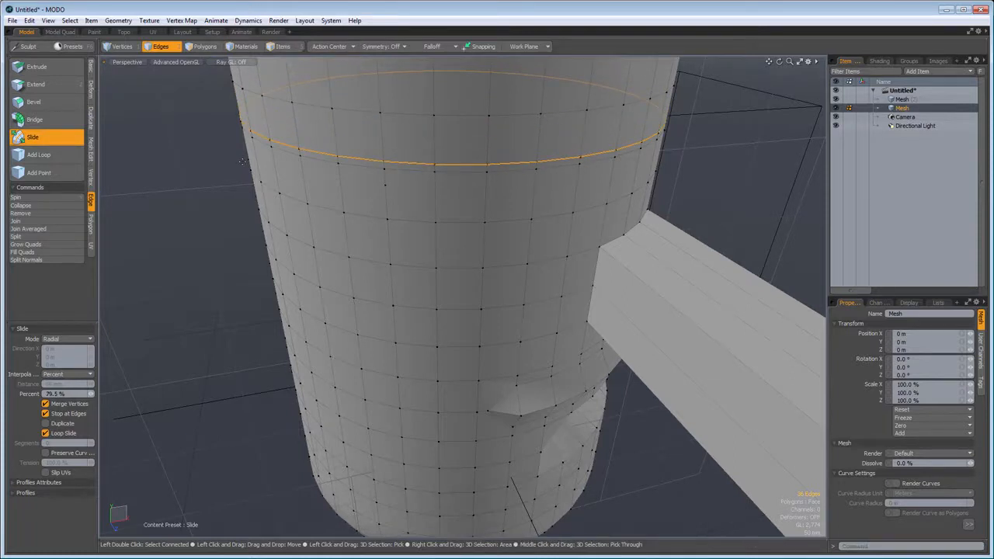
pyautogui.press('space')
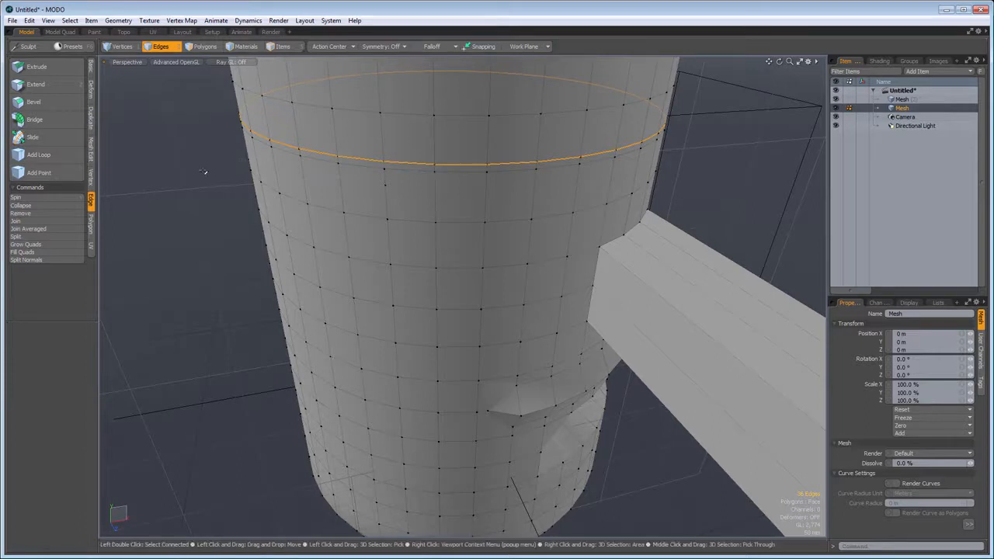
pyautogui.press('Delete')
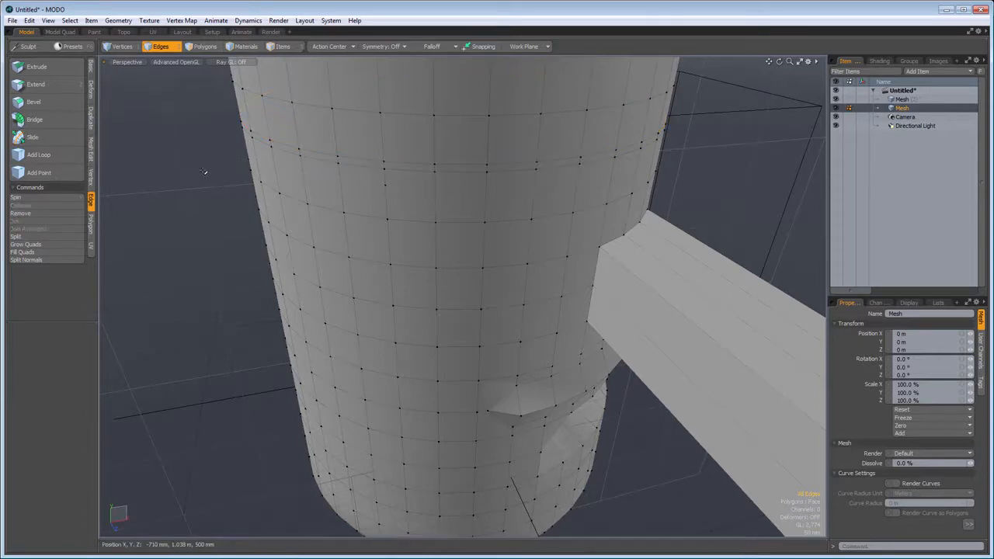
# - Switch to polygon selection with the polygon tools and select five separate polygons around the capsule's domed top
pyautogui.press('a')
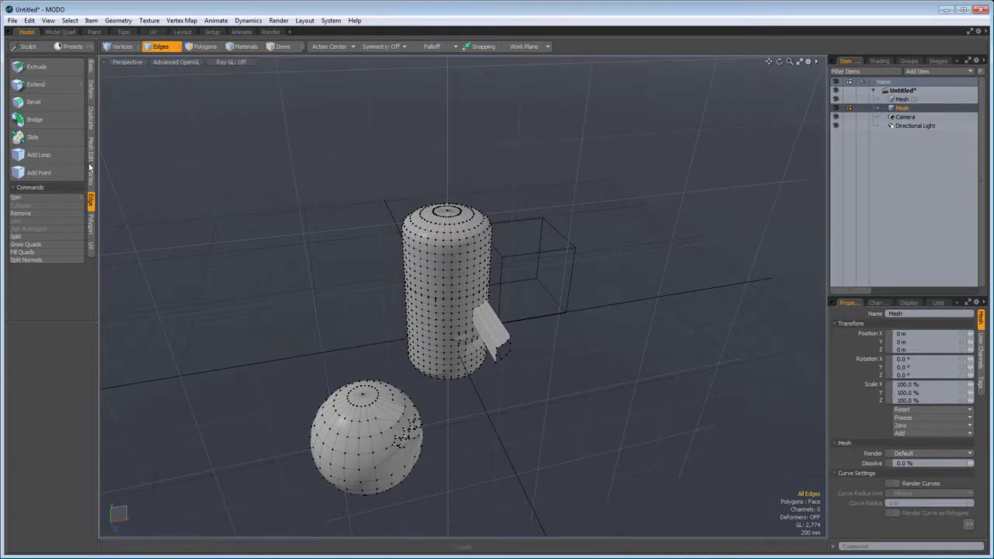
pyautogui.click(204, 48)
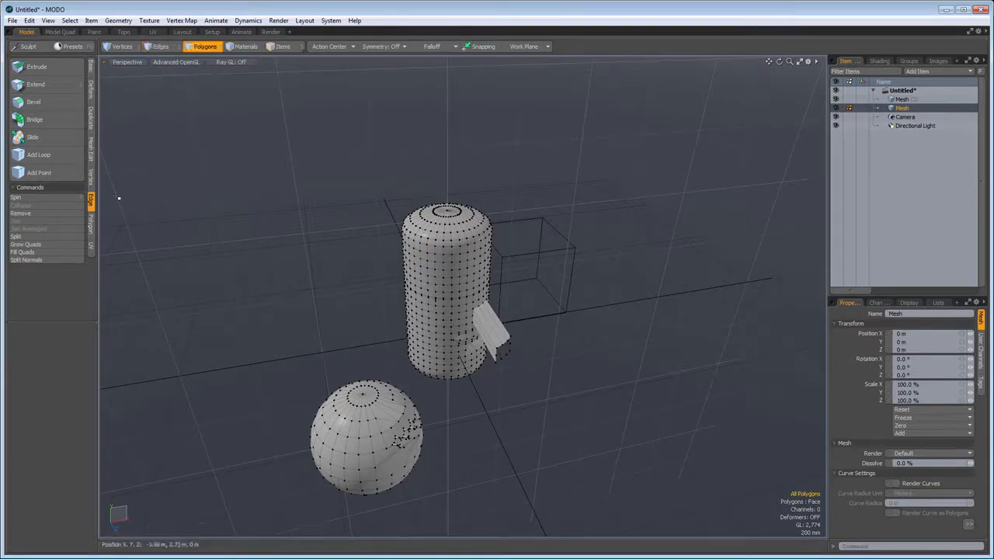
pyautogui.click(91, 231)
pyautogui.scroll(5, 373, 216)
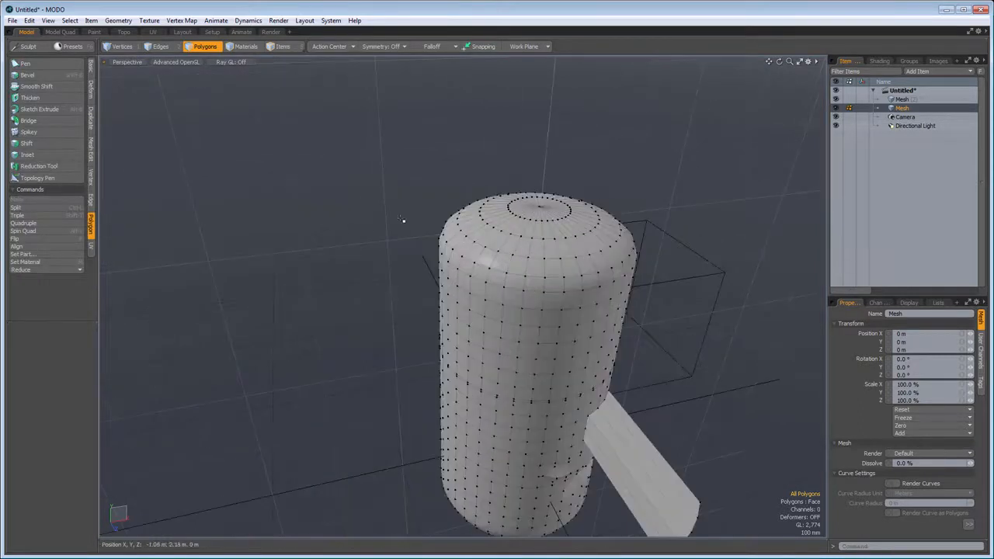
pyautogui.scroll(5, 403, 220)
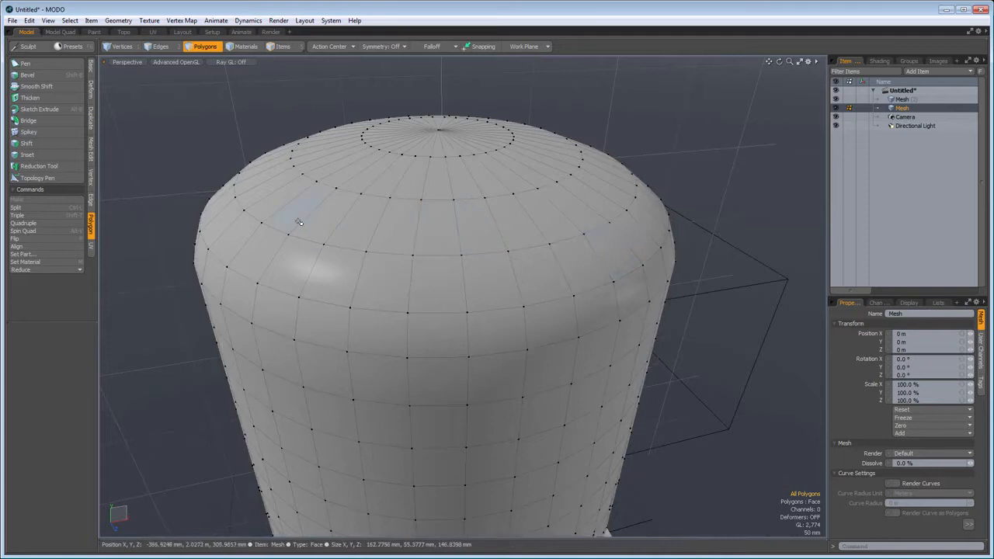
pyautogui.click(326, 223)
pyautogui.keyDown('shift'); pyautogui.click(381, 282); pyautogui.keyUp('shift')
pyautogui.keyDown('shift'); pyautogui.click(495, 291); pyautogui.keyUp('shift')
pyautogui.keyDown('shift'); pyautogui.click(547, 218); pyautogui.keyUp('shift')
pyautogui.keyDown('shift'); pyautogui.click(439, 179); pyautogui.keyUp('shift')
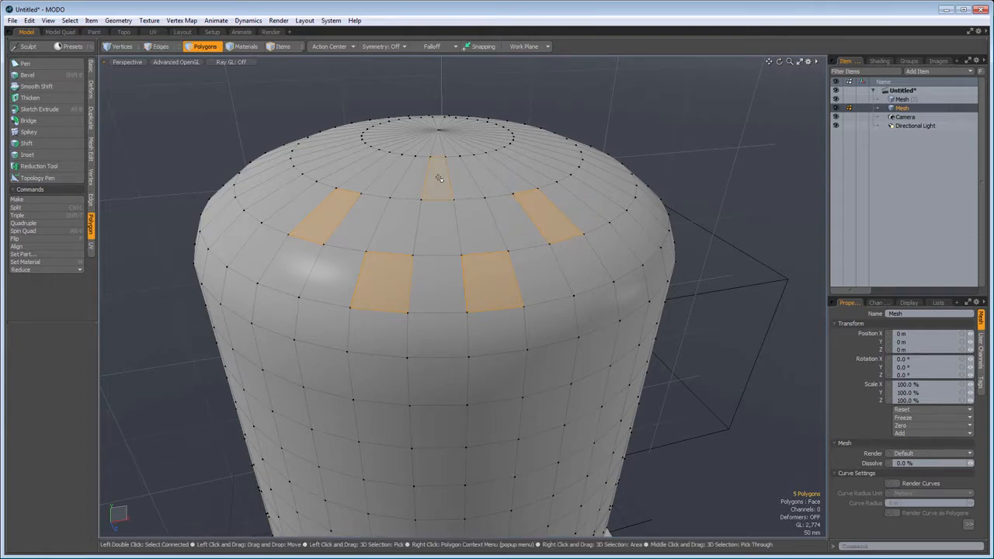
# - Shift the five polygons outward by 116.5 mm and repeat the same shift five more times to build segmented prongs
pyautogui.click(42, 143)
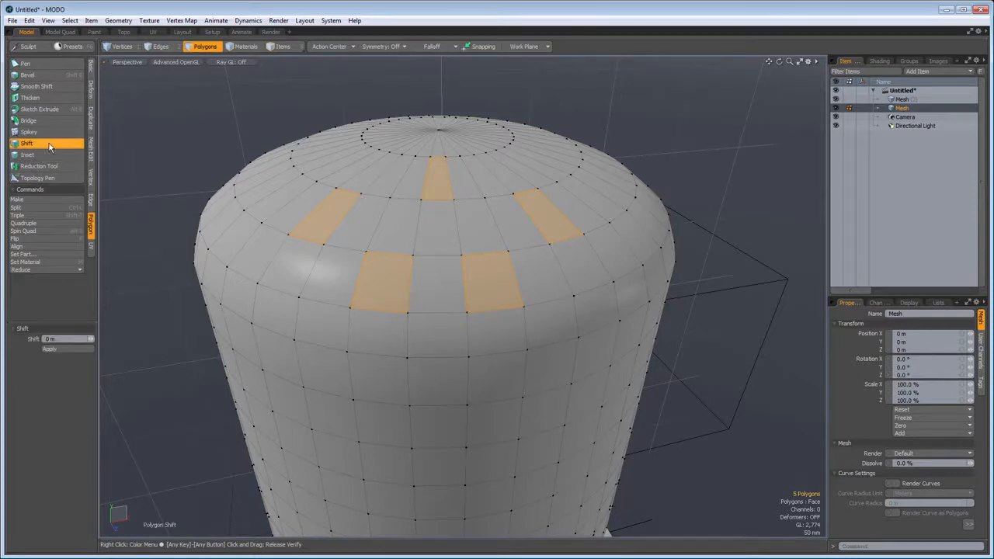
pyautogui.moveTo(173, 177); pyautogui.dragTo(285, 177)
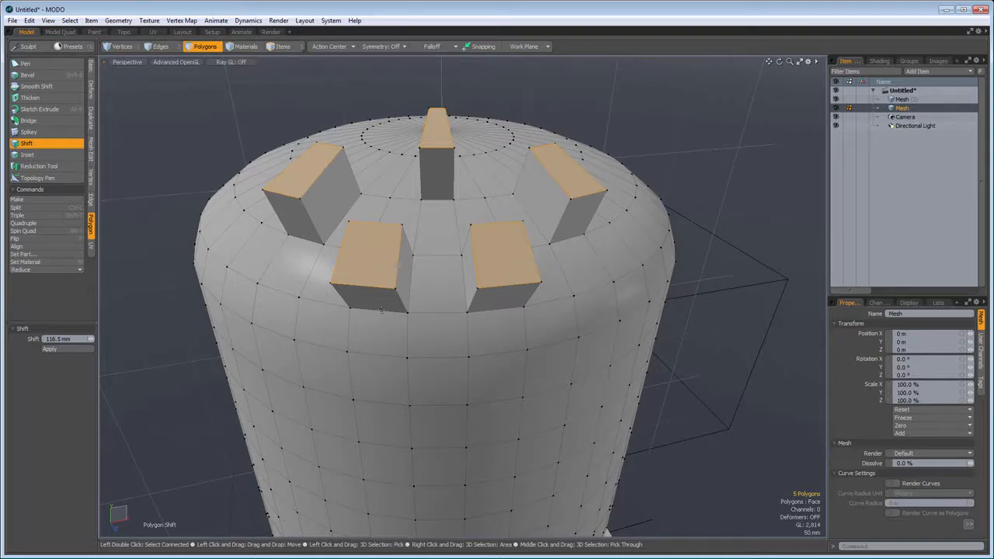
pyautogui.keyDown('shift'); pyautogui.click(437, 379); pyautogui.keyUp('shift')
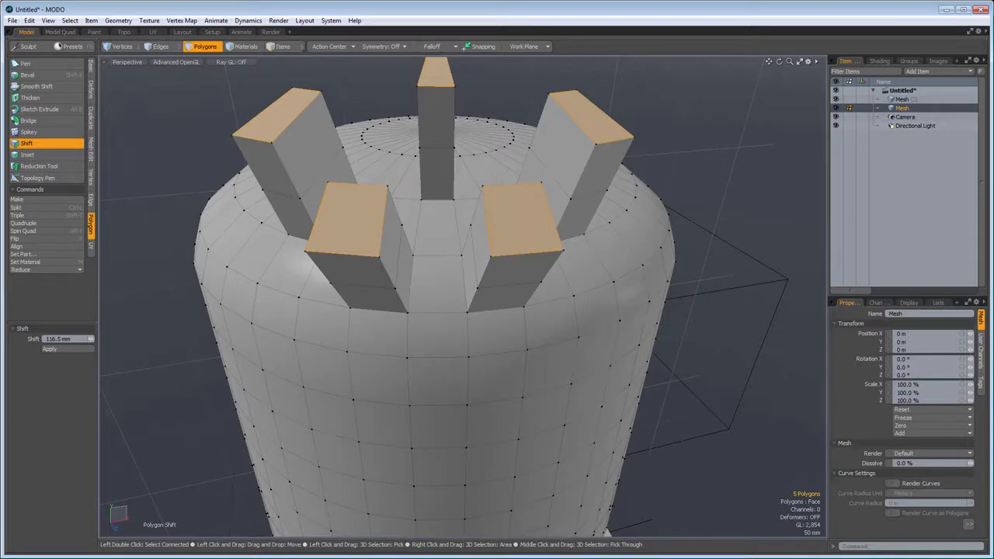
pyautogui.keyDown('shift'); pyautogui.click(437, 380); pyautogui.keyUp('shift')
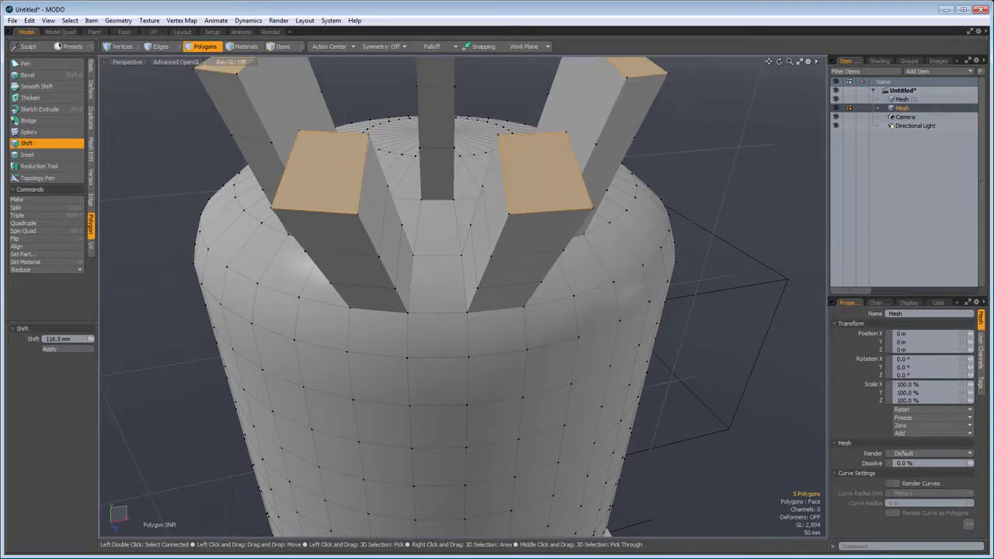
pyautogui.keyDown('shift'); pyautogui.click(285, 223); pyautogui.keyUp('shift')
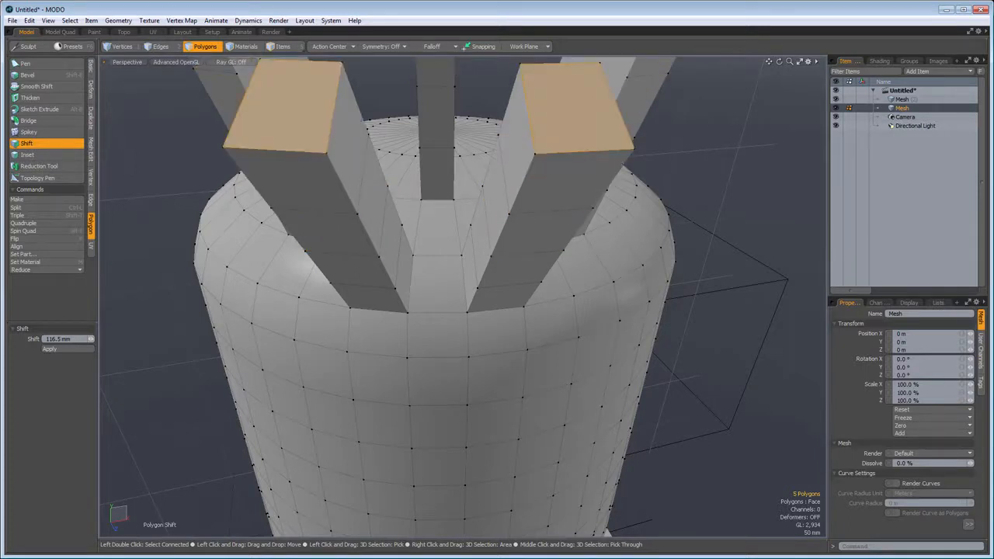
pyautogui.keyDown('shift'); pyautogui.click(285, 223); pyautogui.keyUp('shift')
pyautogui.scroll(-5, 285, 223)
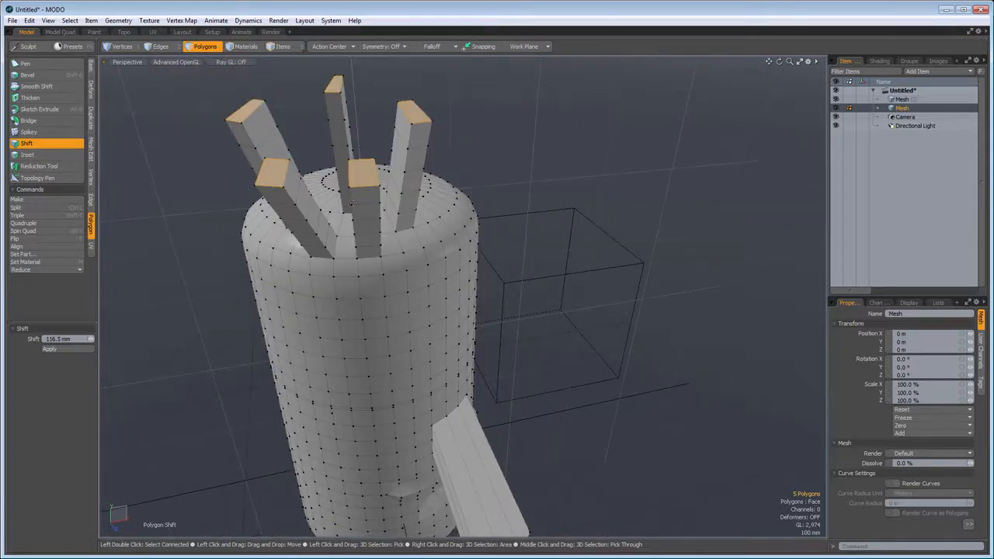
pyautogui.press('a')
pyautogui.scroll(3, 452, 252)
pyautogui.scroll(3, 452, 252)
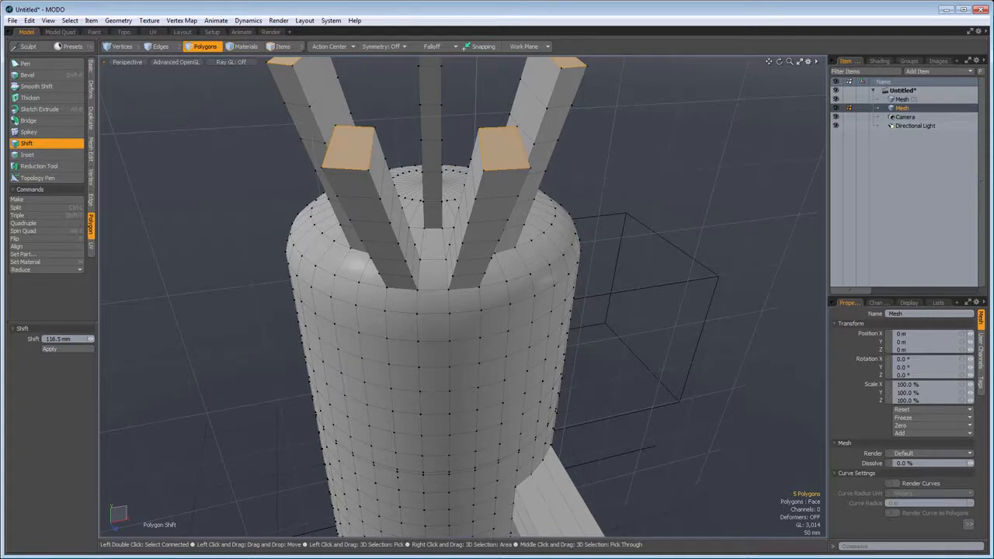
pyautogui.scroll(2, 466, 402)
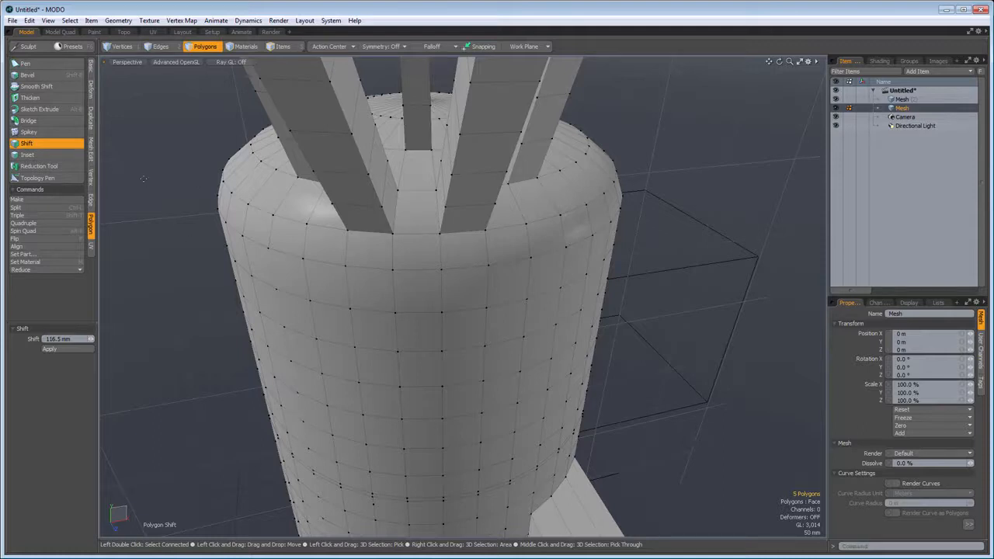
pyautogui.press('space')
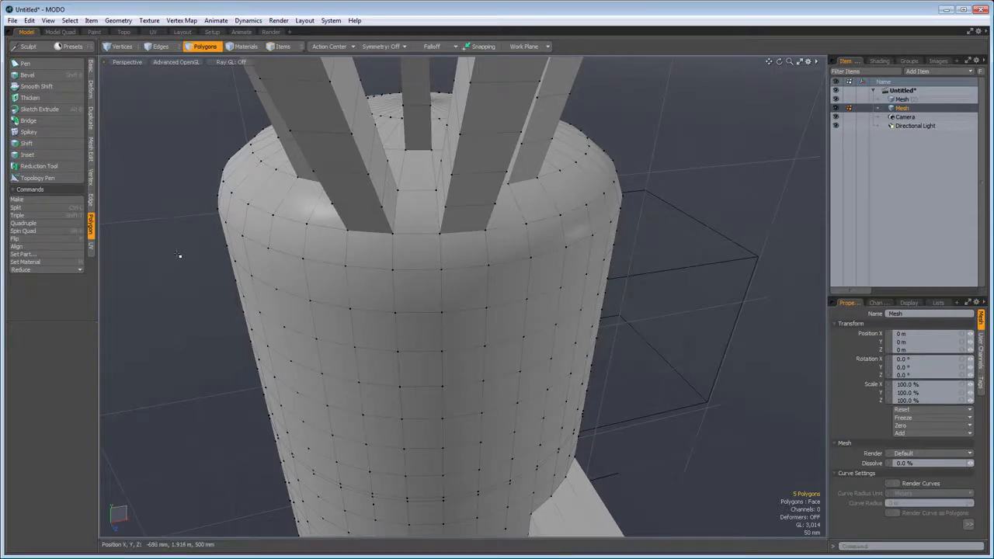
# - Bevel a single polygon on the capsule's side below the prongs with a 49.2 mm shift and 22.8 mm inset
pyautogui.click(423, 328)
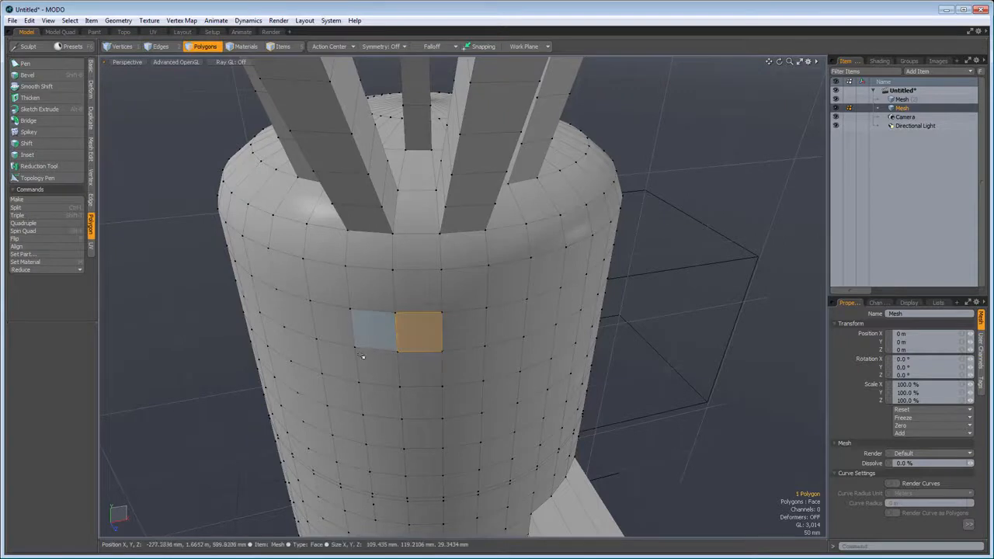
pyautogui.scroll(3, 402, 342)
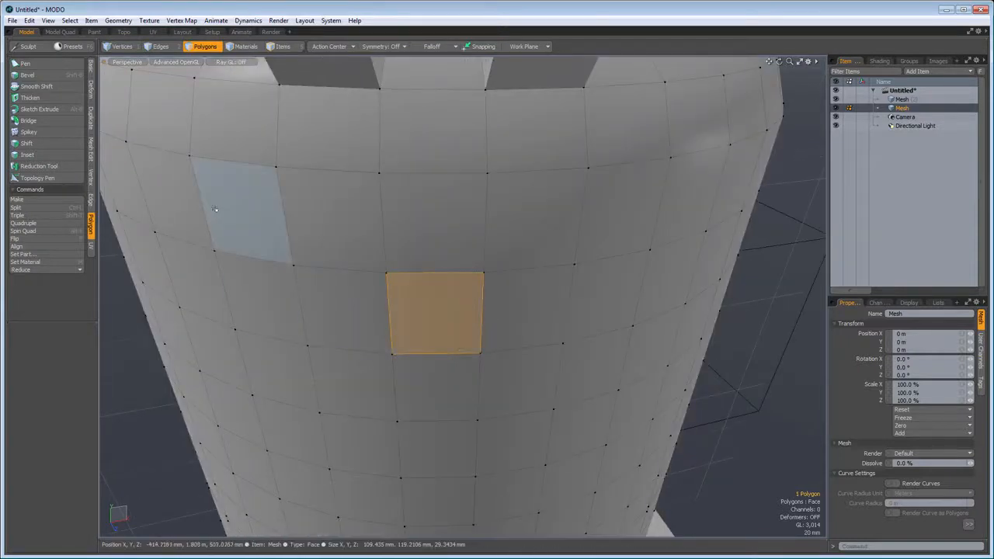
pyautogui.click(71, 78)
pyautogui.moveTo(451, 327); pyautogui.dragTo(492, 341)
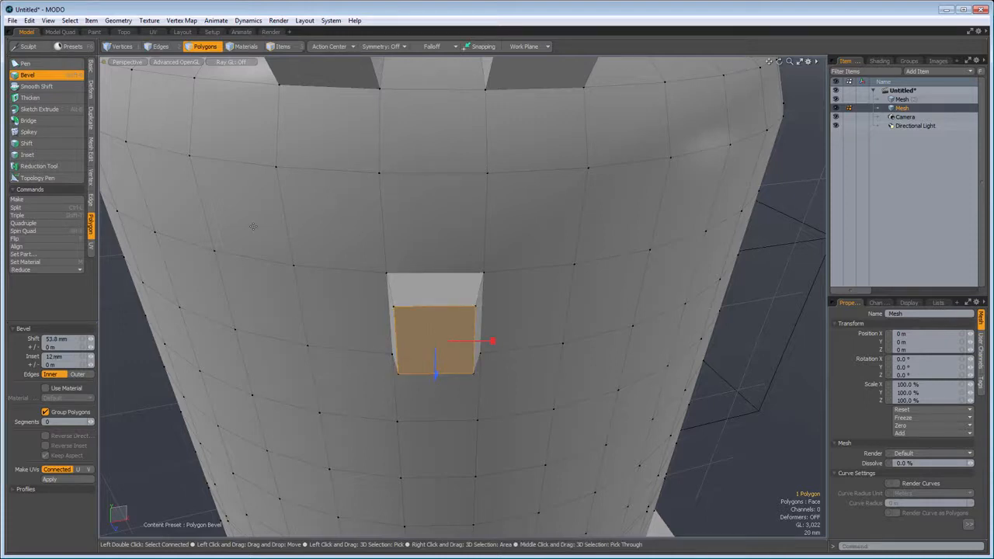
pyautogui.moveTo(492, 340)
pyautogui.mouseDown()
pyautogui.moveTo(490, 328)
pyautogui.moveTo(492, 339)
pyautogui.mouseUp()
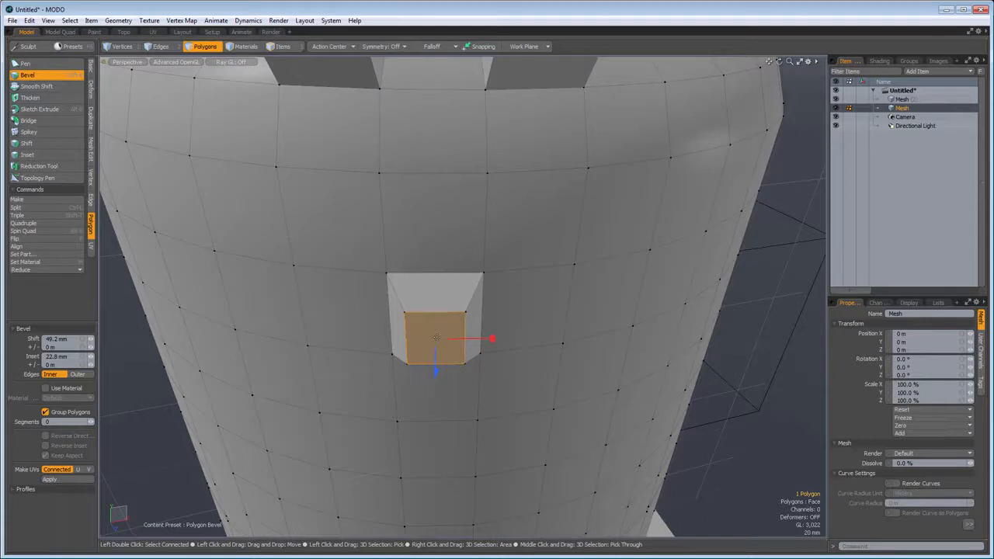
# - Add two straight bevel segments to the protrusion, the second with a 72.6 mm shift and 0 m inset
pyautogui.press('shift')
pyautogui.moveTo(436, 338)
pyautogui.keyDown('shift'); pyautogui.mouseDown()
pyautogui.moveTo(446, 346)
pyautogui.moveTo(436, 378)
pyautogui.moveTo(439, 335)
pyautogui.mouseUp(); pyautogui.keyUp('shift')
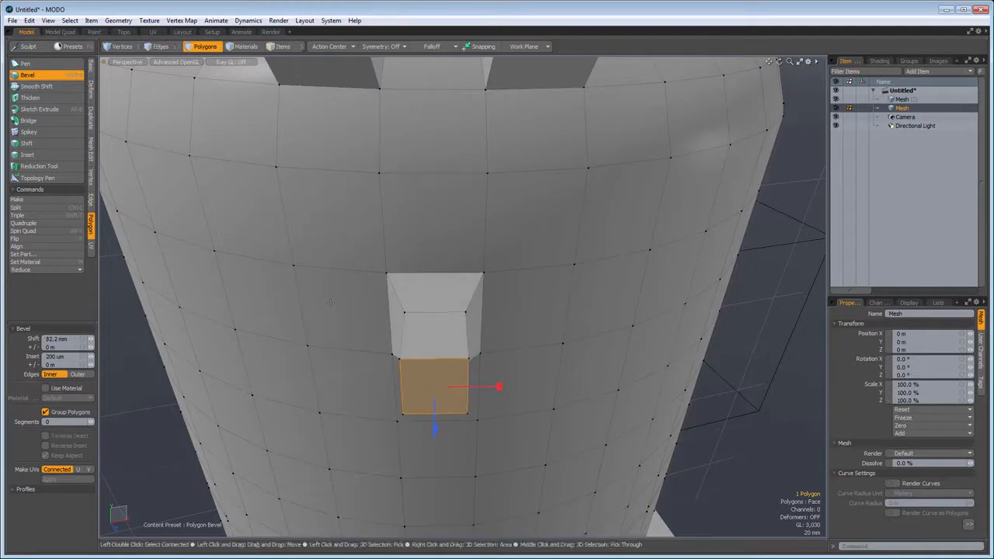
pyautogui.keyDown('shift'); pyautogui.moveTo(298, 370); pyautogui.dragTo(298, 424); pyautogui.keyUp('shift')
pyautogui.keyDown('alt'); pyautogui.moveTo(274, 374); pyautogui.dragTo(561, 392); pyautogui.keyUp('alt')
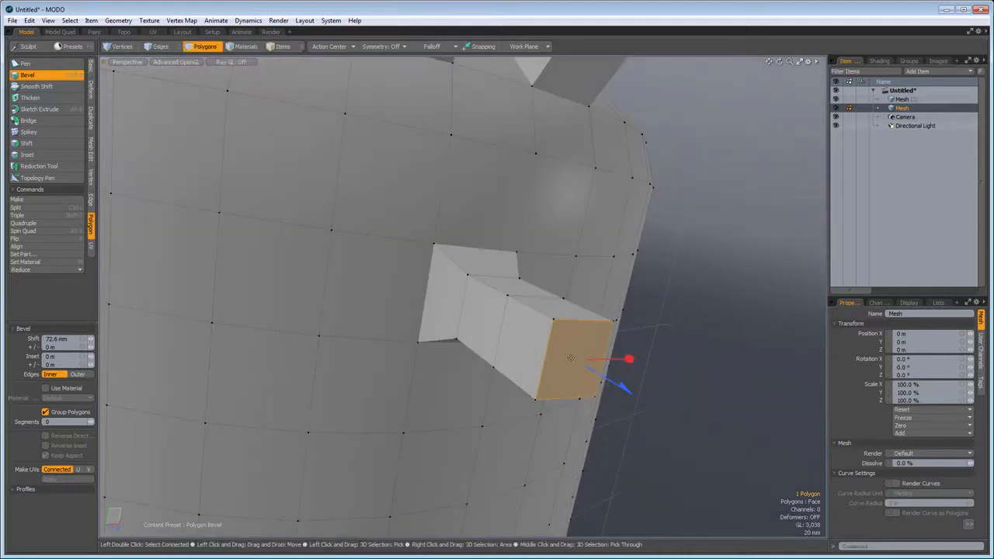
# - Flare the protrusion's end with a 40 mm shift and -20 mm inset, and add two more bevels ending with 20 mm shift and 10 mm inset
pyautogui.keyDown('shift'); pyautogui.moveTo(571, 358); pyautogui.dragTo(595, 359); pyautogui.keyUp('shift')
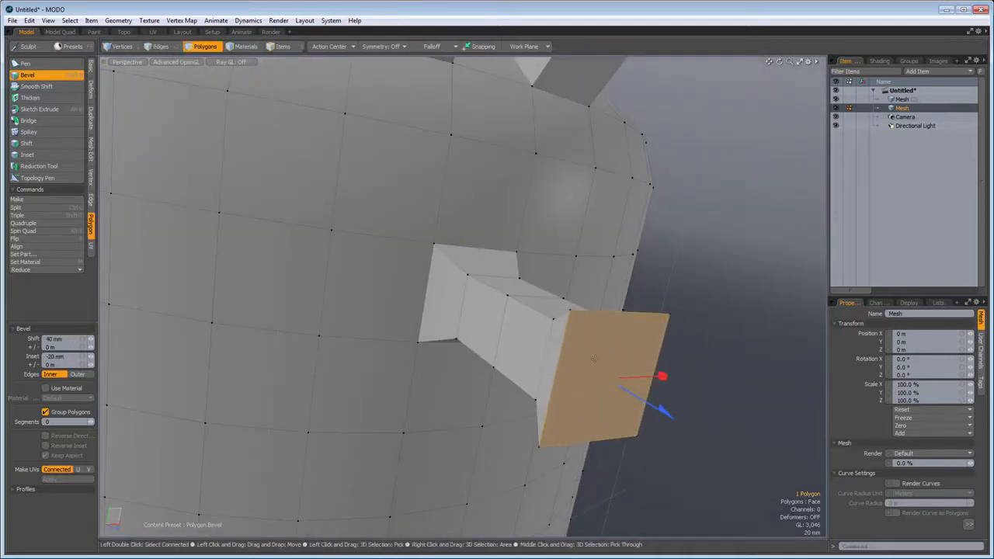
pyautogui.keyDown('shift'); pyautogui.moveTo(530, 362); pyautogui.dragTo(513, 369); pyautogui.keyUp('shift')
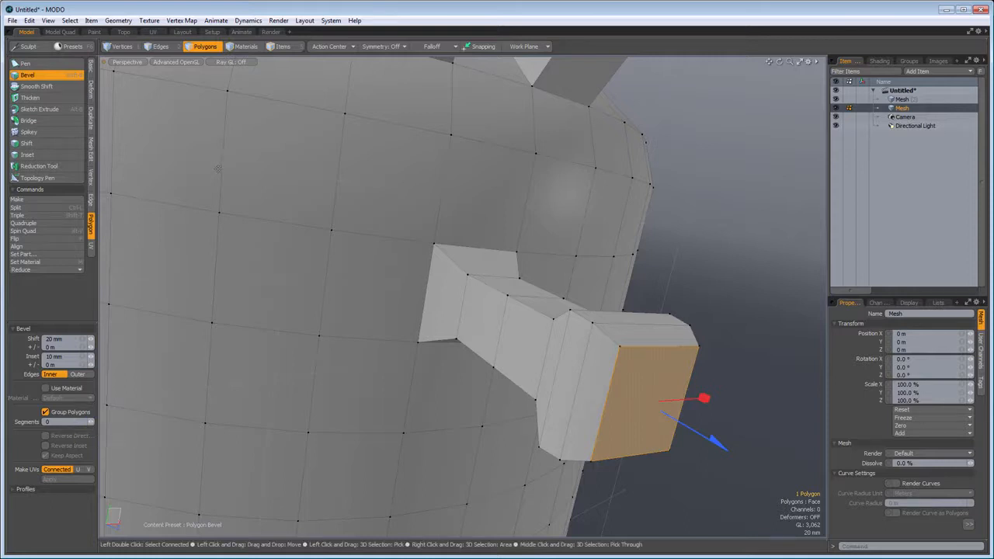
pyautogui.press('space')
pyautogui.click(693, 212)
# - Select a two-by-two block of four polygons on the capsule's side, beside the beveled protrusion
pyautogui.click(183, 175)
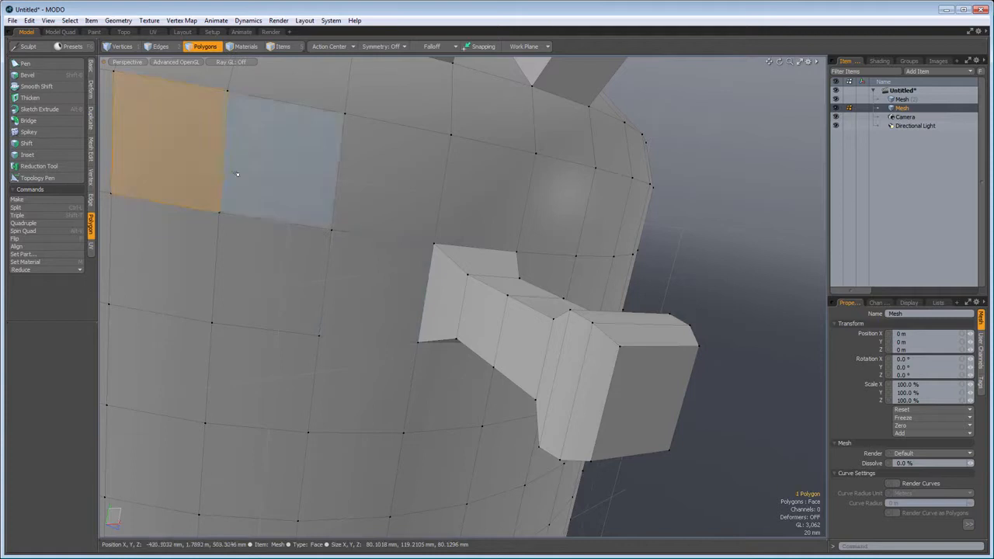
pyautogui.keyDown('shift'); pyautogui.click(237, 174); pyautogui.keyUp('shift')
pyautogui.keyDown('shift'); pyautogui.click(241, 257); pyautogui.keyUp('shift')
pyautogui.keyDown('shift'); pyautogui.click(180, 248); pyautogui.keyUp('shift')
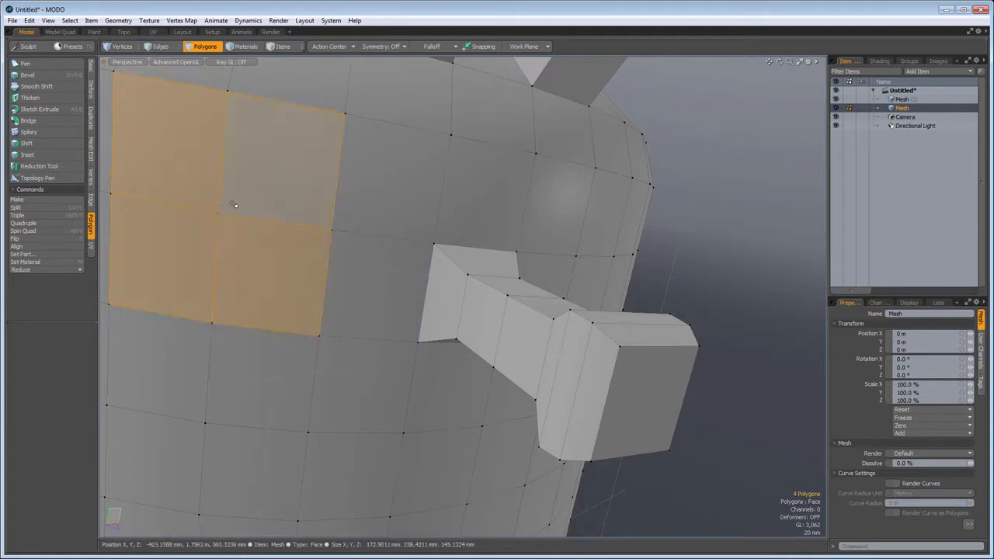
# - Bevel the selected two-by-two polygon block as one group with a 61.4 mm shift and 19.2 mm inset
pyautogui.keyDown('alt'); pyautogui.moveTo(339, 228); pyautogui.dragTo(480, 252); pyautogui.keyUp('alt')
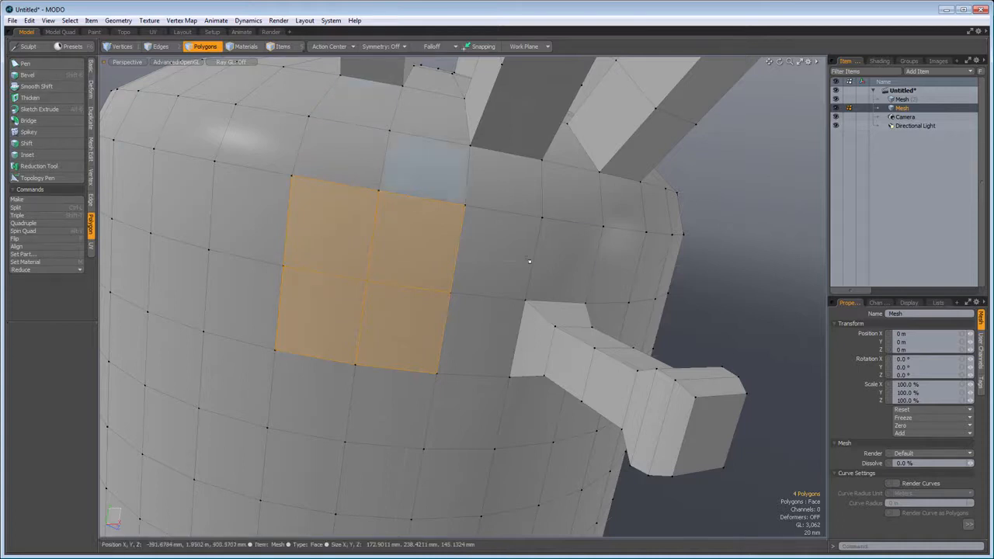
pyautogui.press('b')
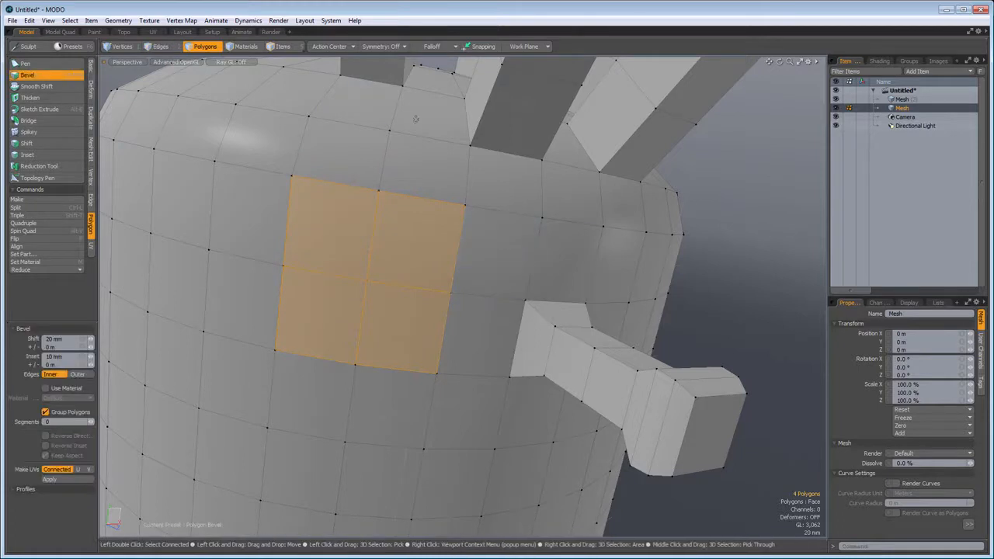
pyautogui.moveTo(328, 259); pyautogui.dragTo(343, 228)
pyautogui.keyDown('alt'); pyautogui.moveTo(262, 382); pyautogui.dragTo(324, 345); pyautogui.keyUp('alt')
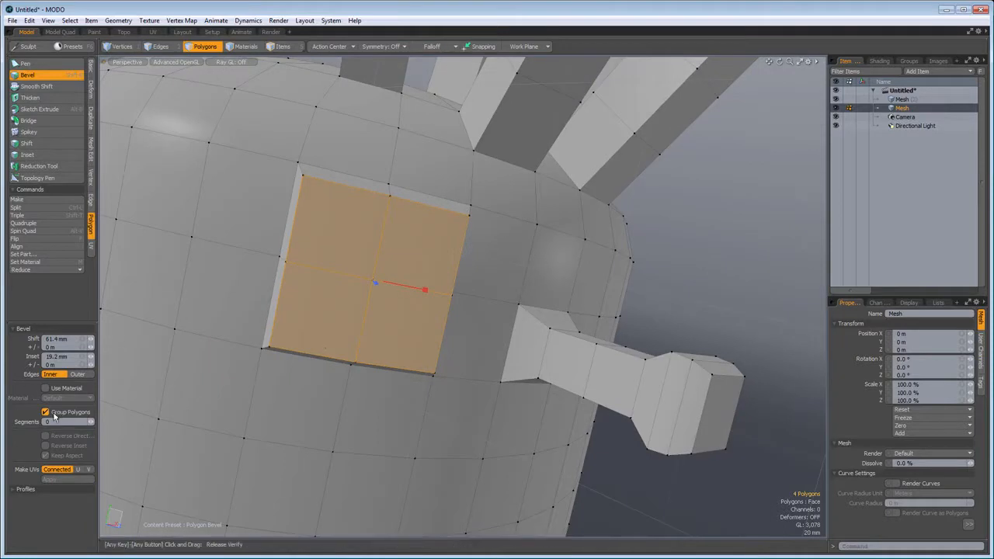
# - Bevel the four polygons individually with an 80 mm shift and 26 mm inset, return them to one group, and clear the selection
pyautogui.click(47, 413)
pyautogui.moveTo(201, 242); pyautogui.dragTo(208, 228)
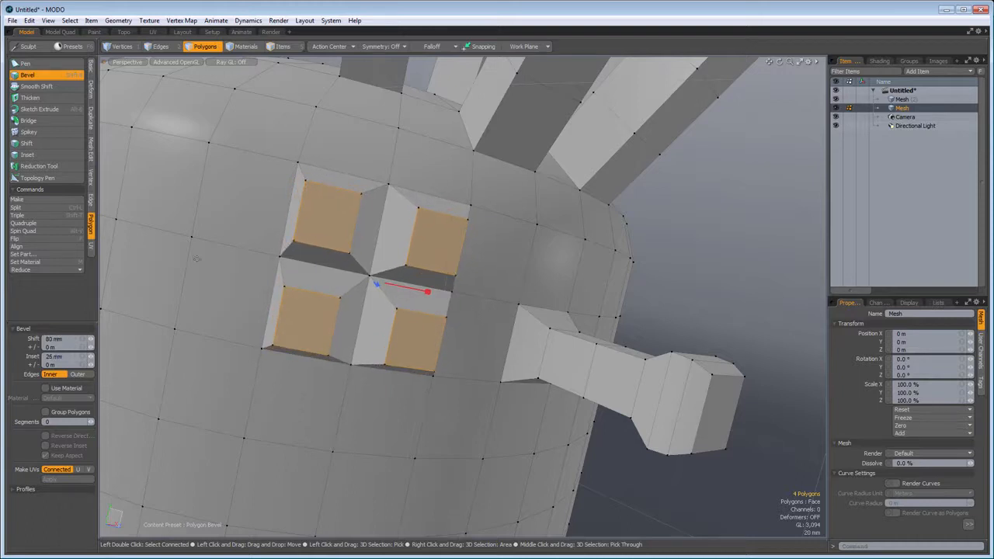
pyautogui.click(45, 414)
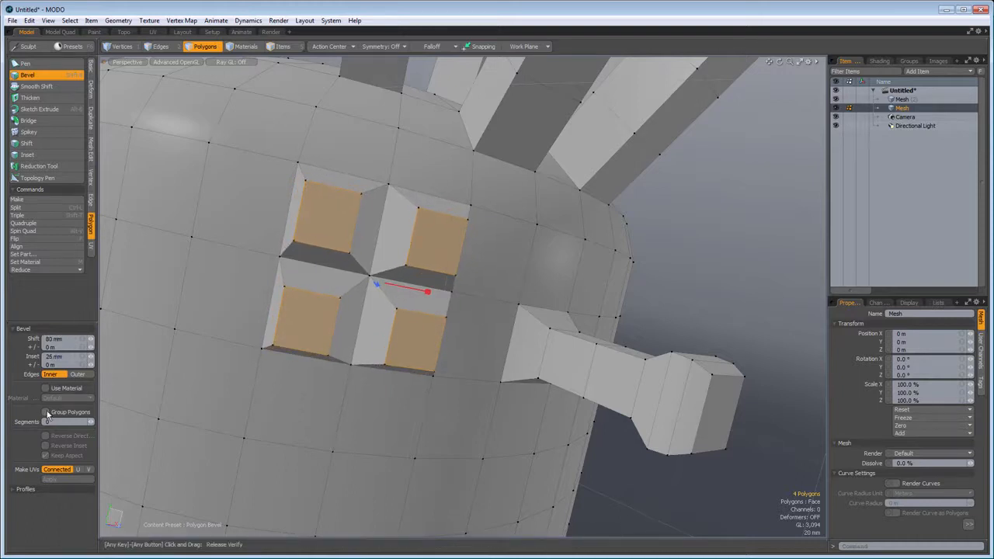
pyautogui.scroll(-4, 205, 267)
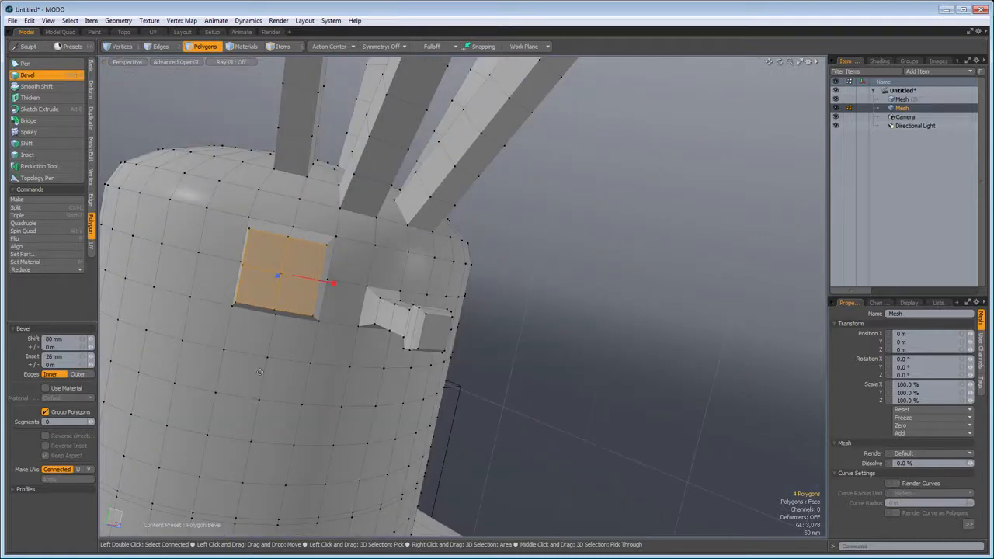
pyautogui.press('q')
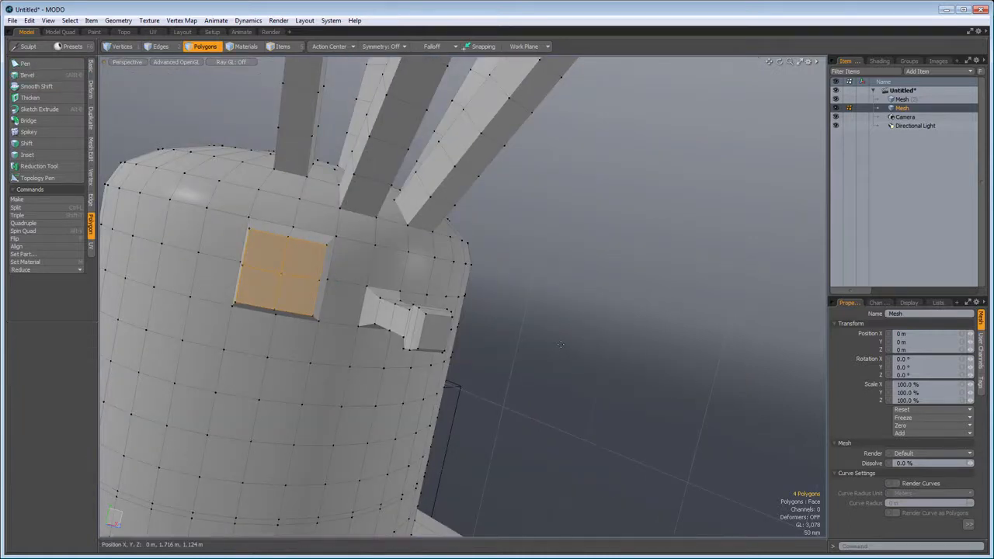
pyautogui.click(560, 345)
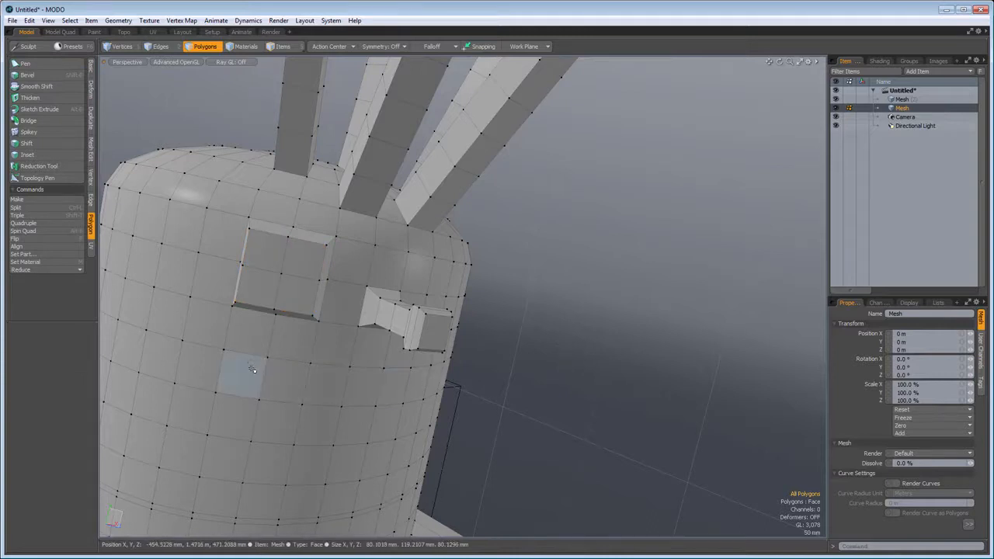
# - Select the full horizontal loop of polygons around the capsule, below the raised square block
pyautogui.moveTo(253, 370); pyautogui.dragTo(269, 376)
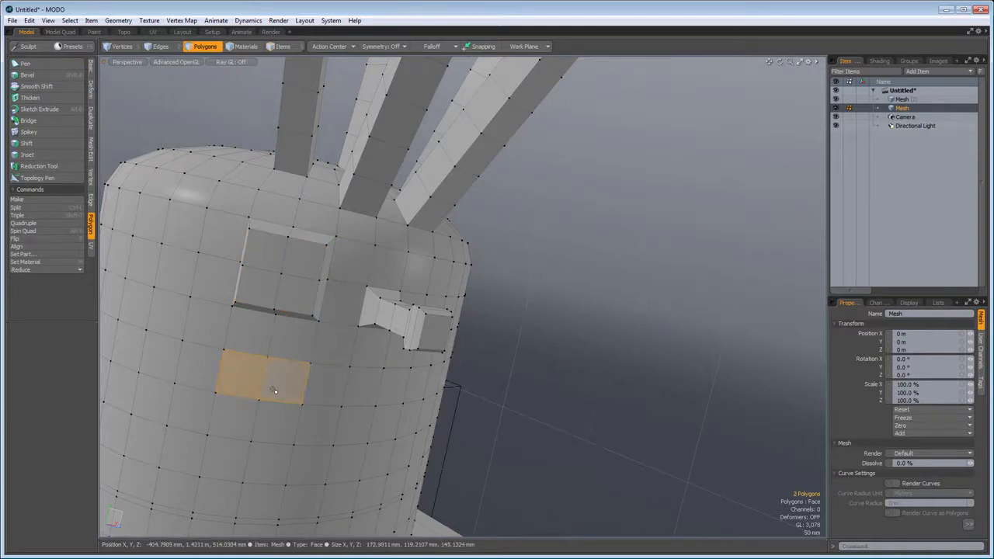
pyautogui.press('l')
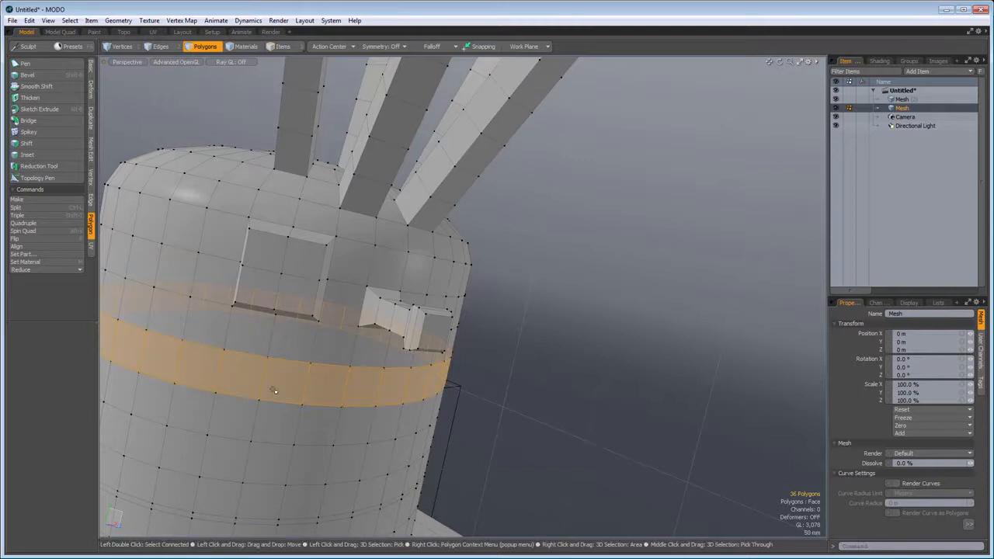
pyautogui.keyDown('alt'); pyautogui.moveTo(360, 348); pyautogui.dragTo(384, 447); pyautogui.keyUp('alt')
pyautogui.press('a')
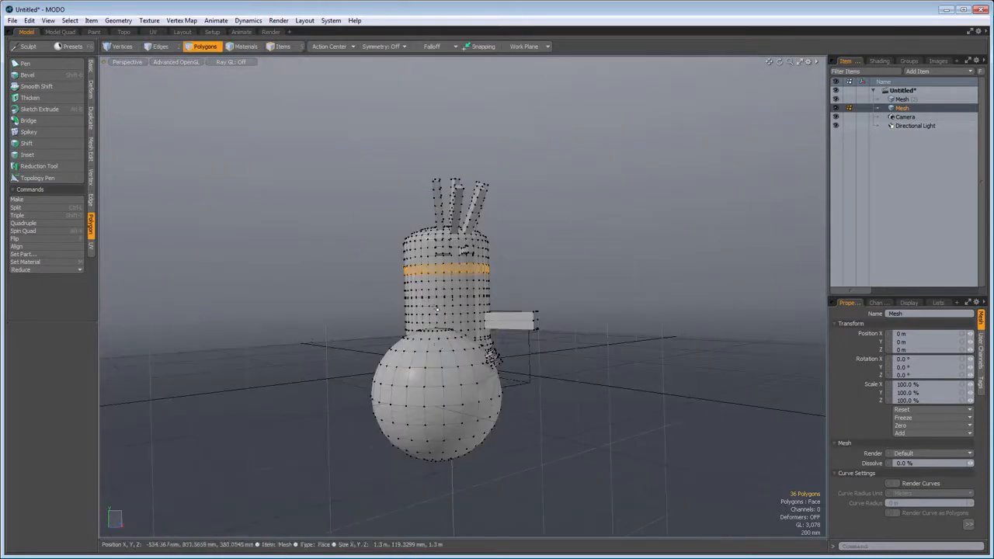
pyautogui.scroll(6, 437, 309)
pyautogui.keyDown('alt'); pyautogui.moveTo(485, 162); pyautogui.dragTo(472, 310); pyautogui.keyUp('alt')
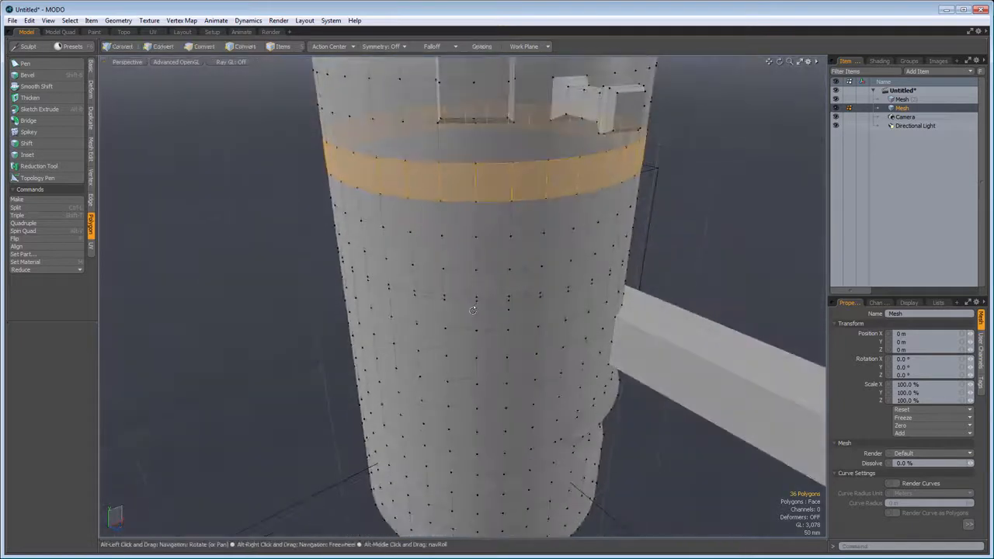
pyautogui.keyDown('alt'); pyautogui.keyDown('shift'); pyautogui.moveTo(497, 184); pyautogui.dragTo(490, 264); pyautogui.keyUp('shift'); pyautogui.keyUp('alt')
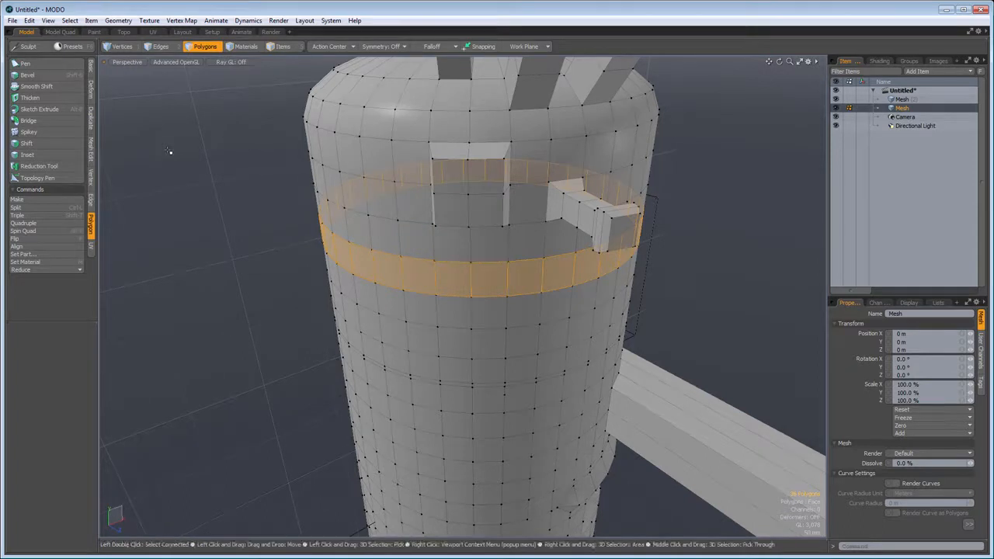
# - Bevel the polygon loop with the Bull Nose profile and a 175.5 mm shift
pyautogui.press('b')
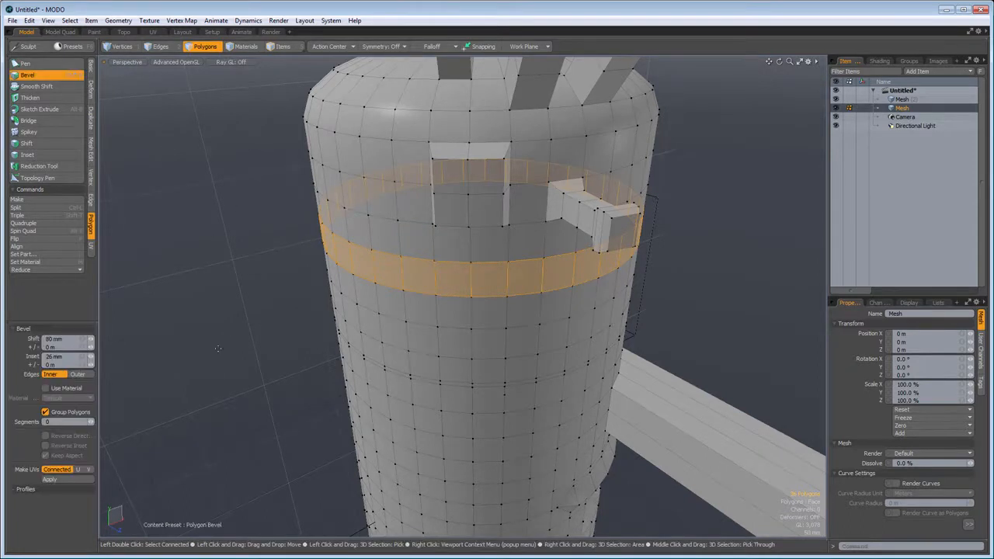
pyautogui.click(13, 491)
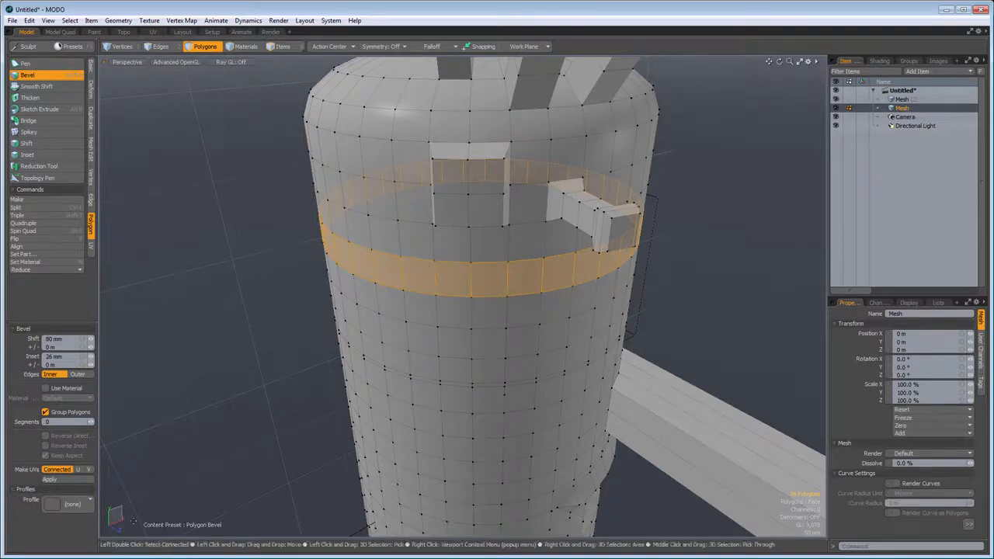
pyautogui.click(84, 508)
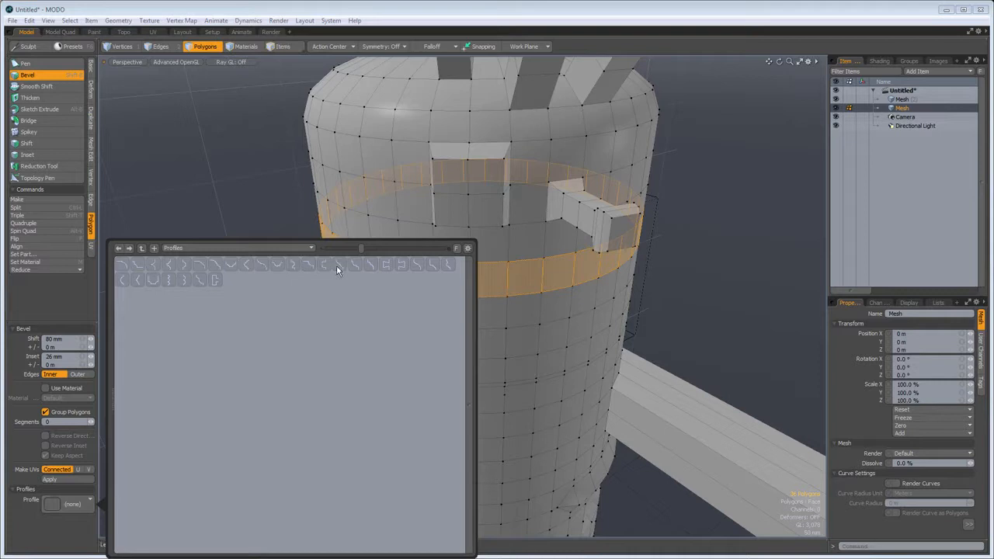
pyautogui.moveTo(364, 248); pyautogui.dragTo(415, 249)
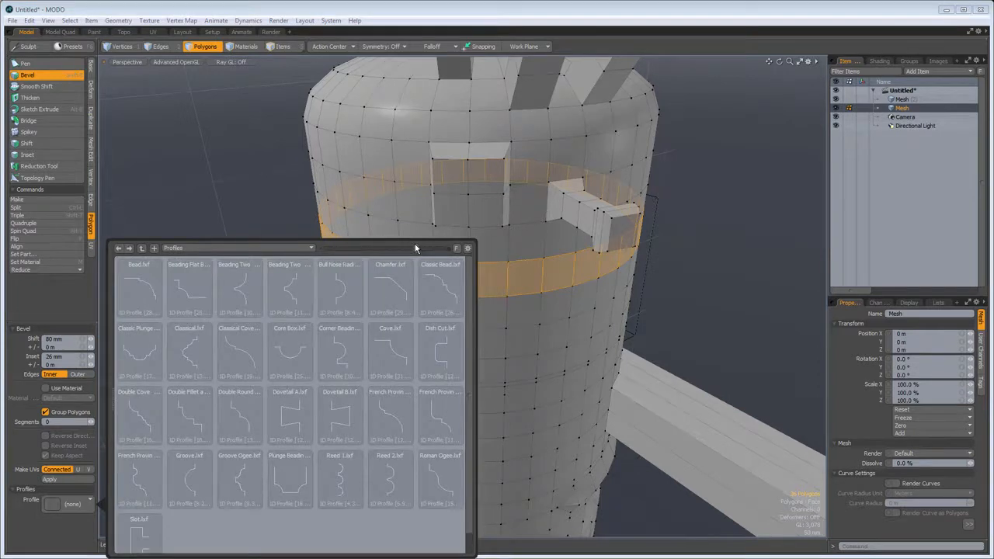
pyautogui.click(334, 288)
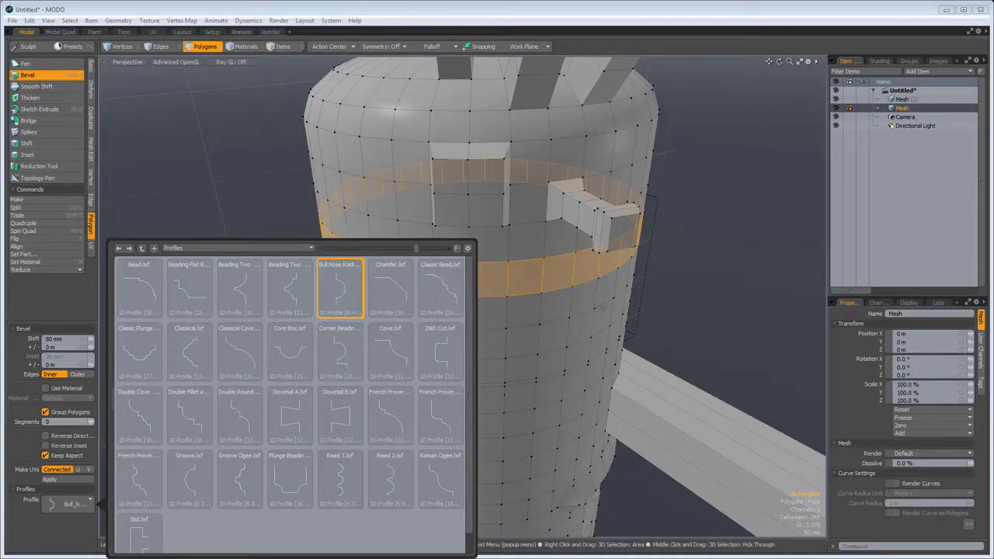
pyautogui.moveTo(667, 274); pyautogui.dragTo(663, 204)
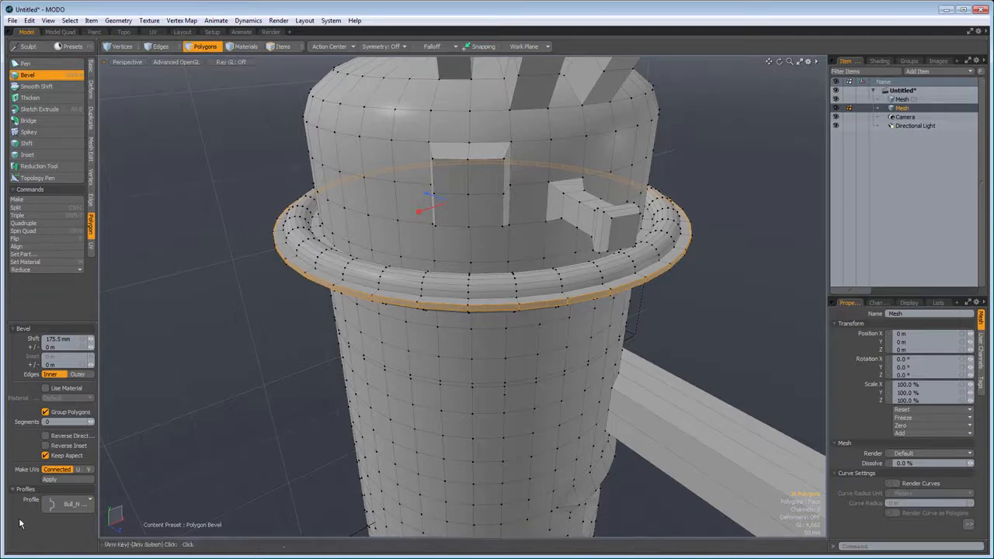
# - Try the Double Fillet, Dovetail A, Dovetail B and first French Provincial profiles on the ring bevel, ending with the second French Provincial one
pyautogui.click(53, 505)
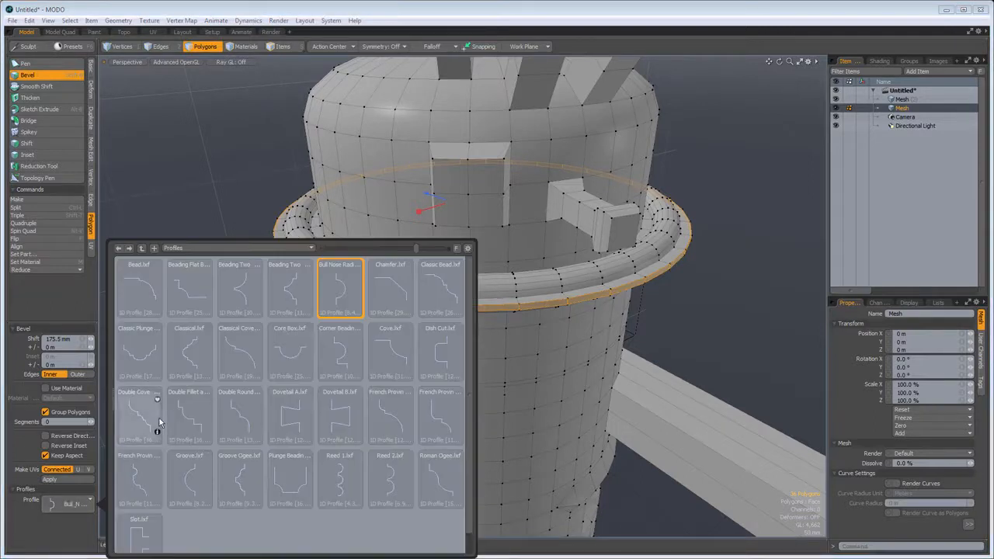
pyautogui.click(190, 420)
pyautogui.click(295, 423)
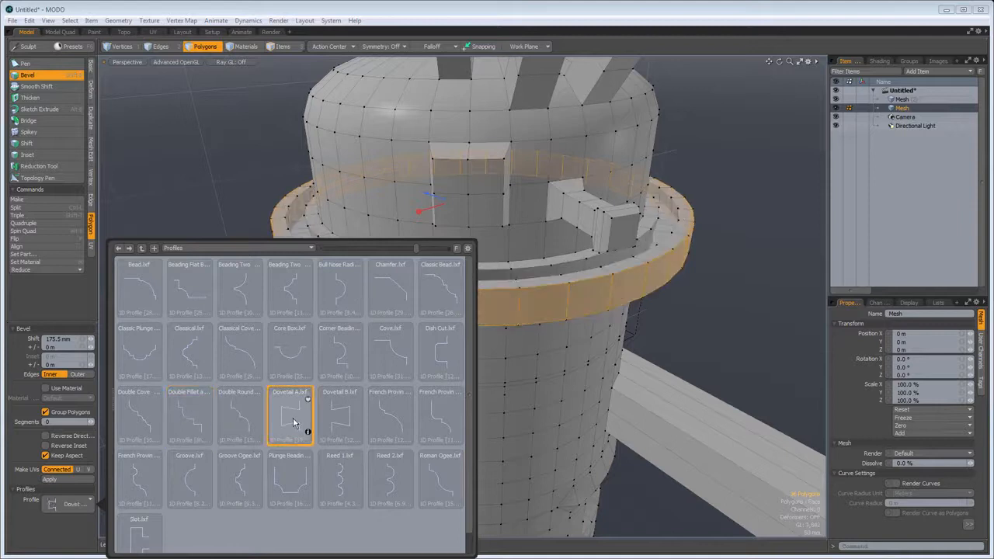
pyautogui.click(337, 421)
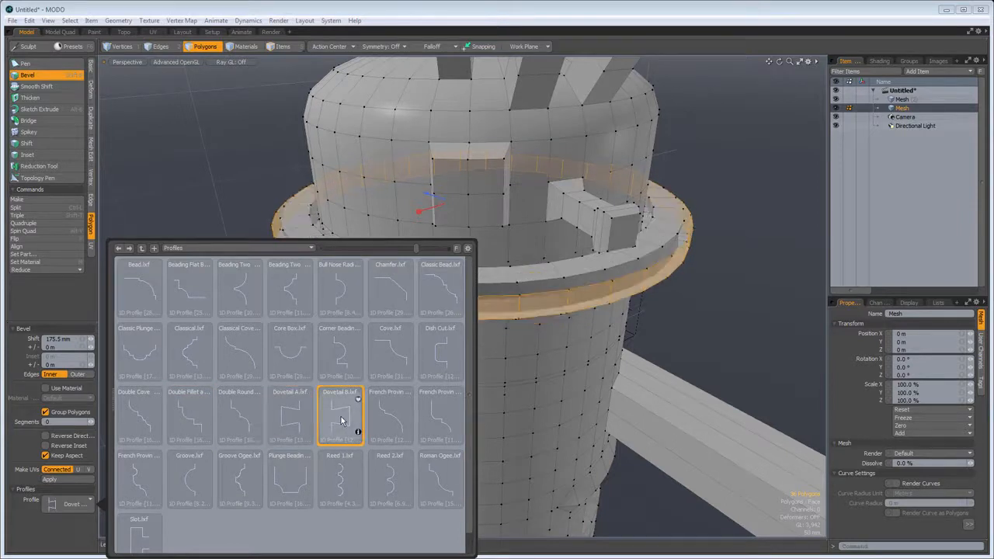
pyautogui.click(386, 417)
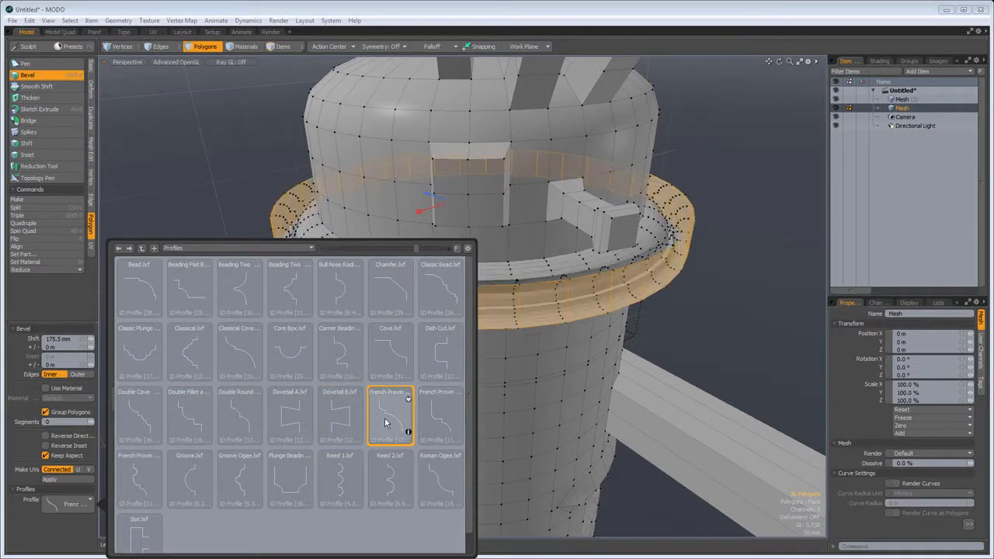
pyautogui.click(448, 420)
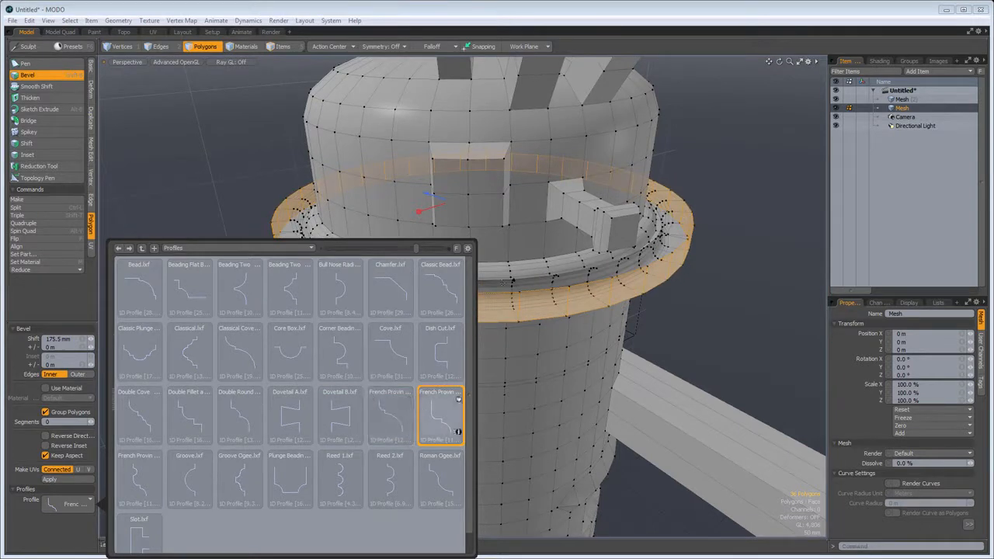
pyautogui.click(607, 9)
# - Reverse both the inset and the direction of the ring's bevel profile, with the shift at 160 mm
pyautogui.scroll(5, 266, 230)
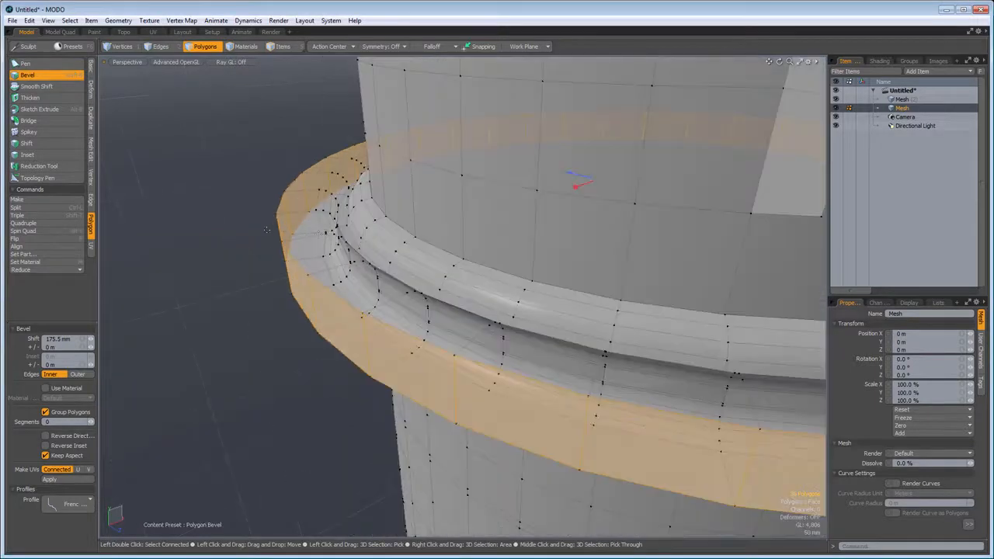
pyautogui.scroll(-2, 378, 254)
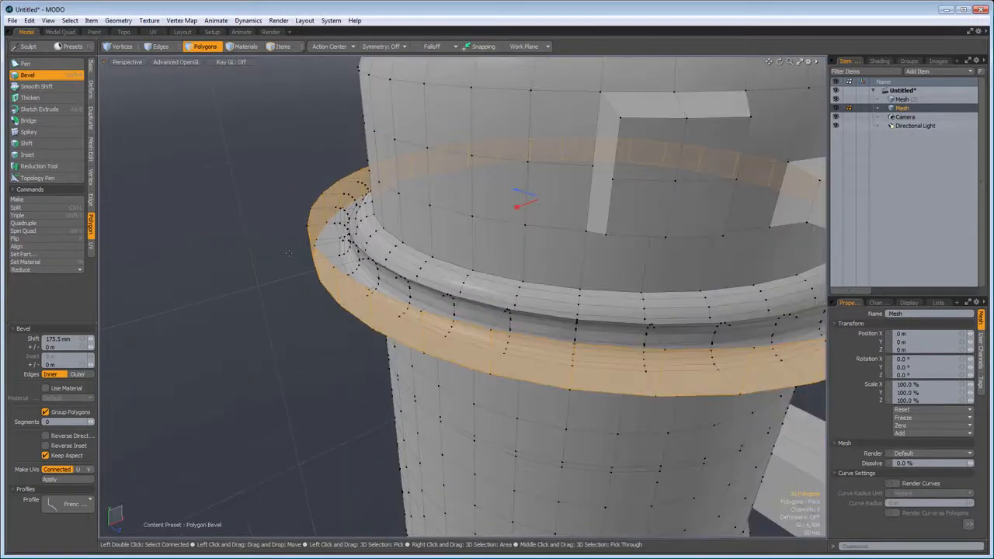
pyautogui.click(45, 446)
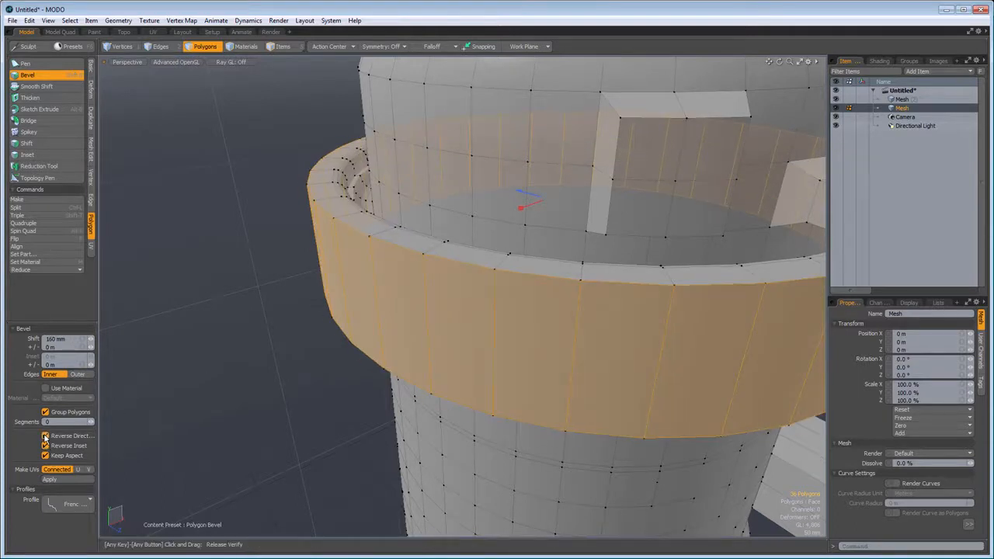
pyautogui.click(45, 436)
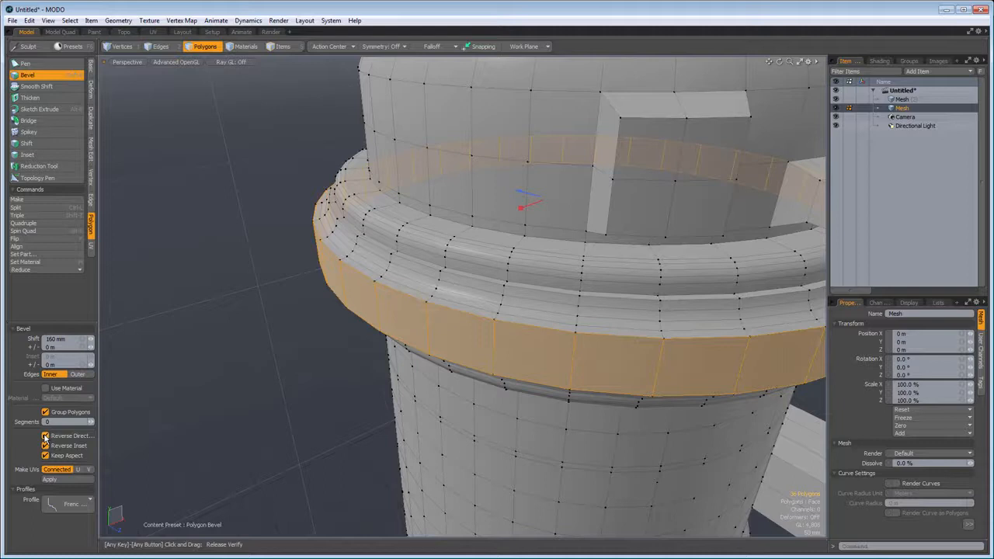
pyautogui.scroll(-3, 276, 319)
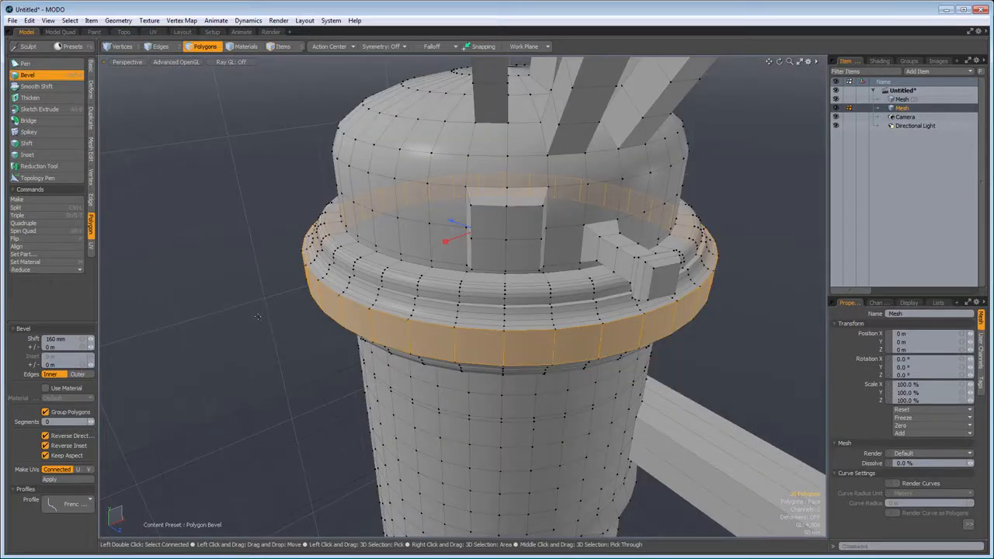
# - Remove the profile from the ring bevel, keeping a plain 160 mm shift with 0 m inset, and deselect the polygons
pyautogui.click(69, 505)
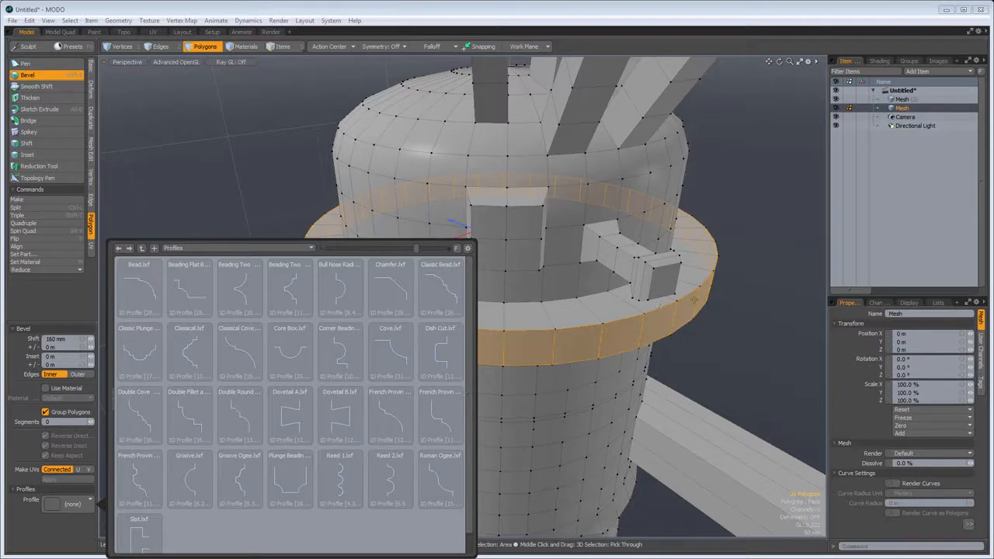
pyautogui.click(305, 79)
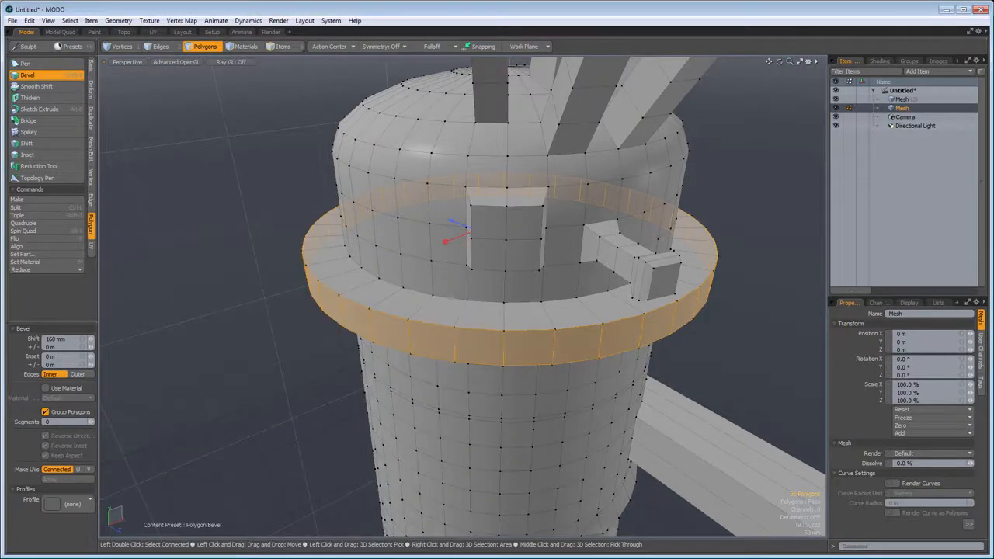
pyautogui.press('space')
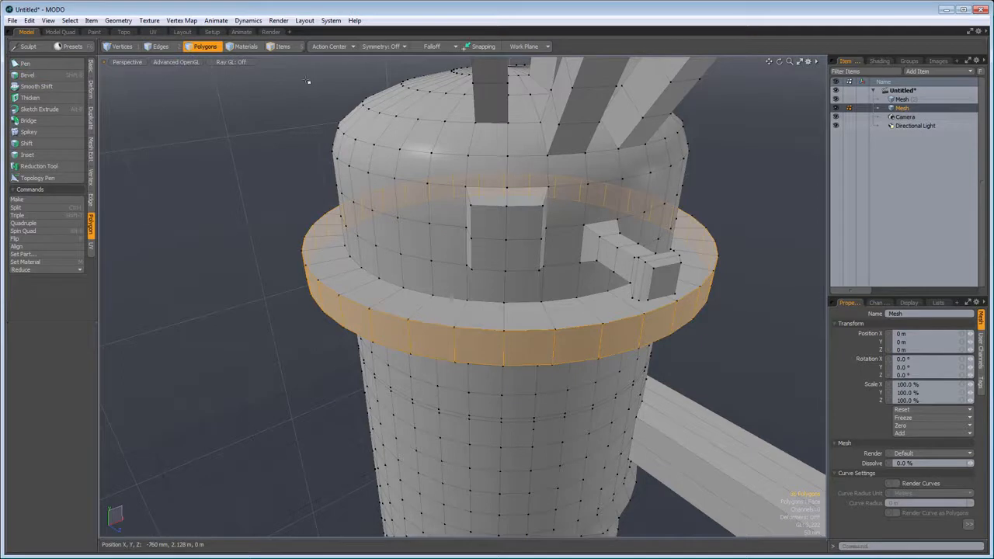
pyautogui.click(307, 81)
pyautogui.press('a')
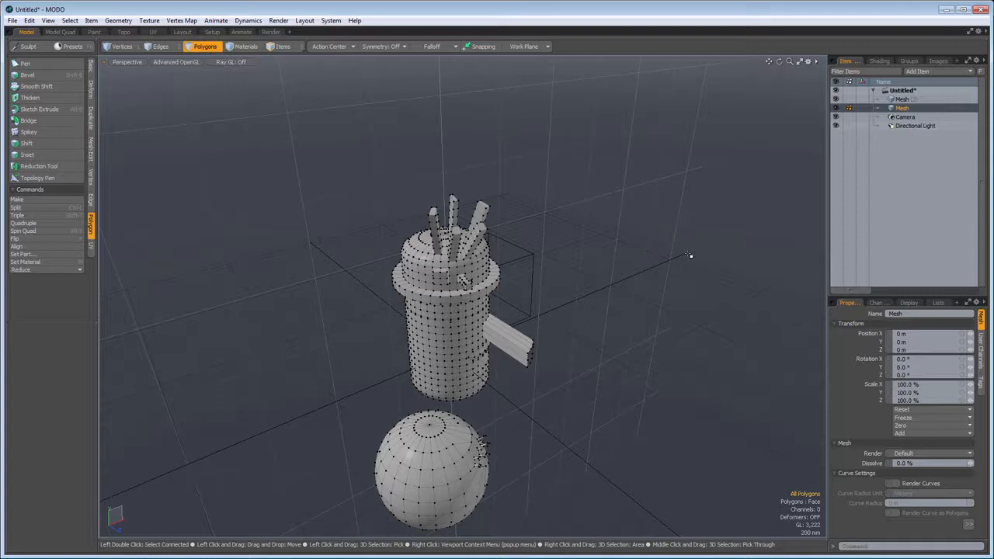
# - Make the mesh layer containing the cube active and frame the cube for editing
pyautogui.click(901, 101)
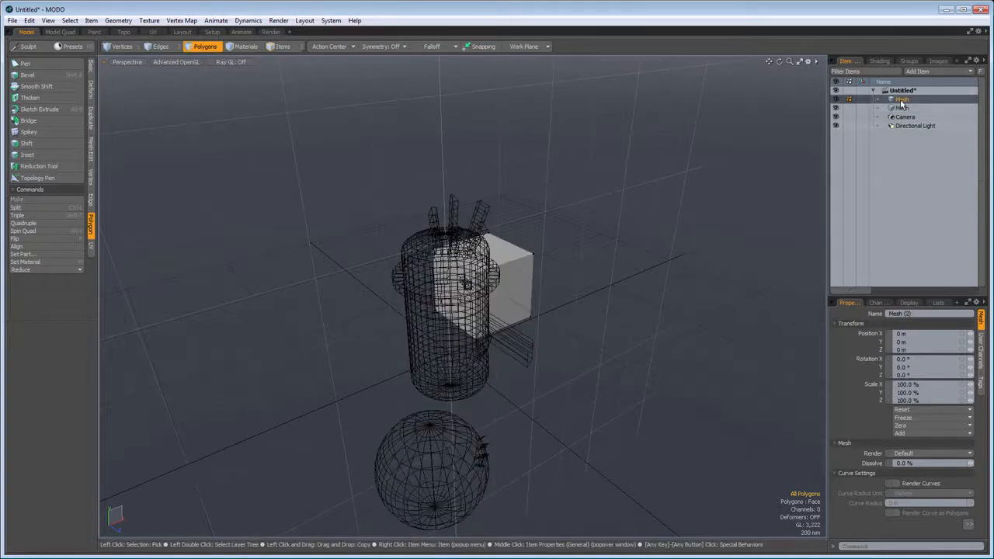
pyautogui.keyDown('alt'); pyautogui.moveTo(738, 289); pyautogui.dragTo(630, 304); pyautogui.keyUp('alt')
pyautogui.scroll(6, 663, 320)
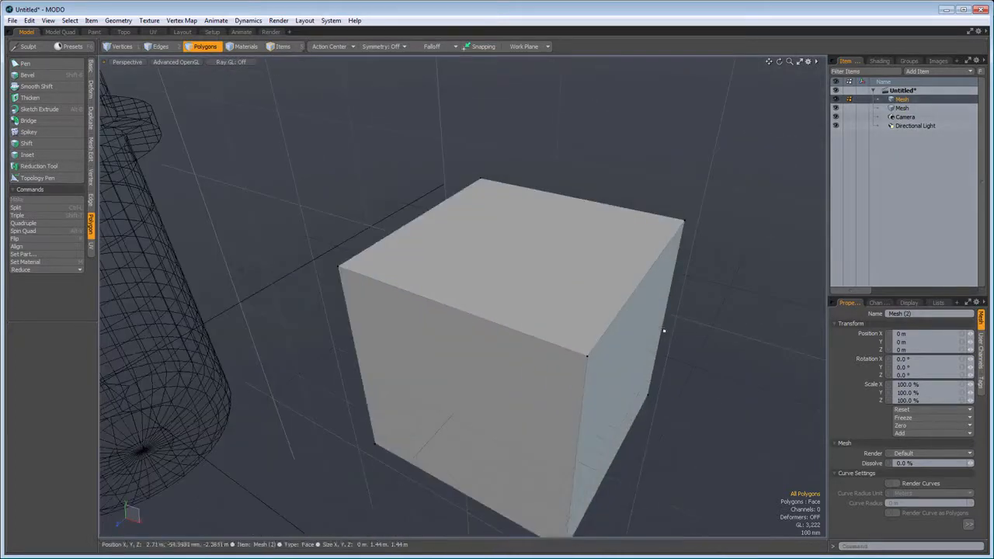
# - Bevel one top edge of the cube with an inset of 211.5 mm and a round level of 4
pyautogui.keyDown('alt'); pyautogui.moveTo(592, 392); pyautogui.dragTo(355, 192); pyautogui.keyUp('alt')
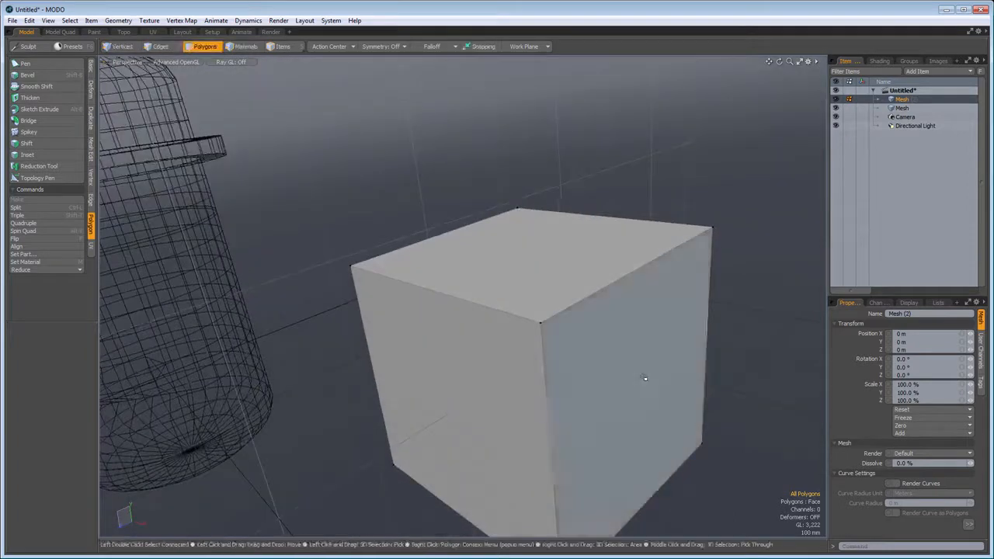
pyautogui.click(160, 47)
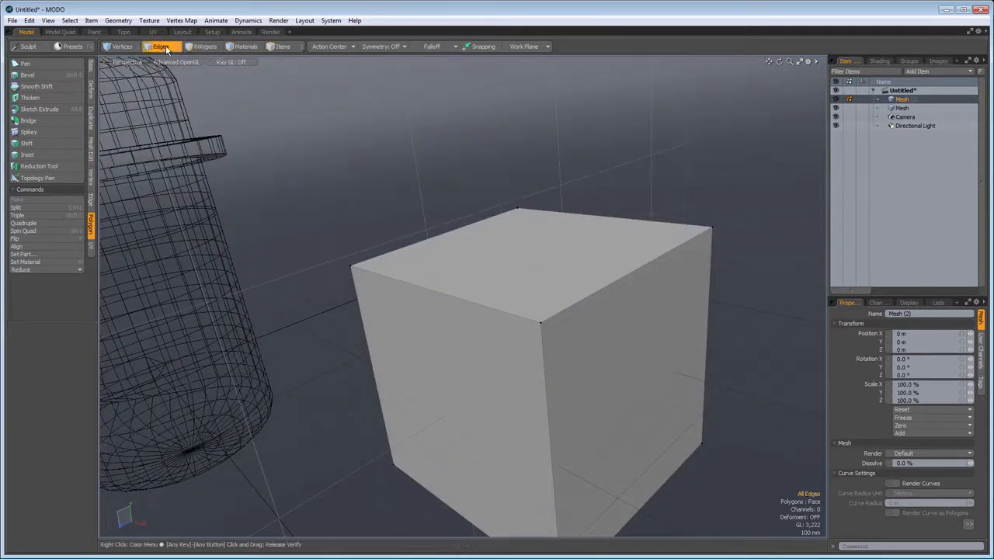
pyautogui.click(643, 265)
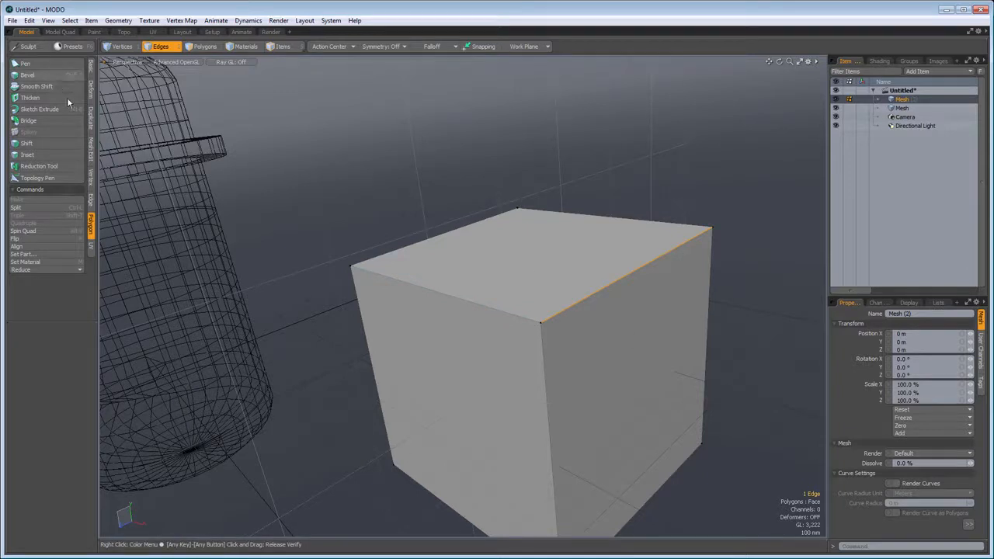
pyautogui.click(90, 201)
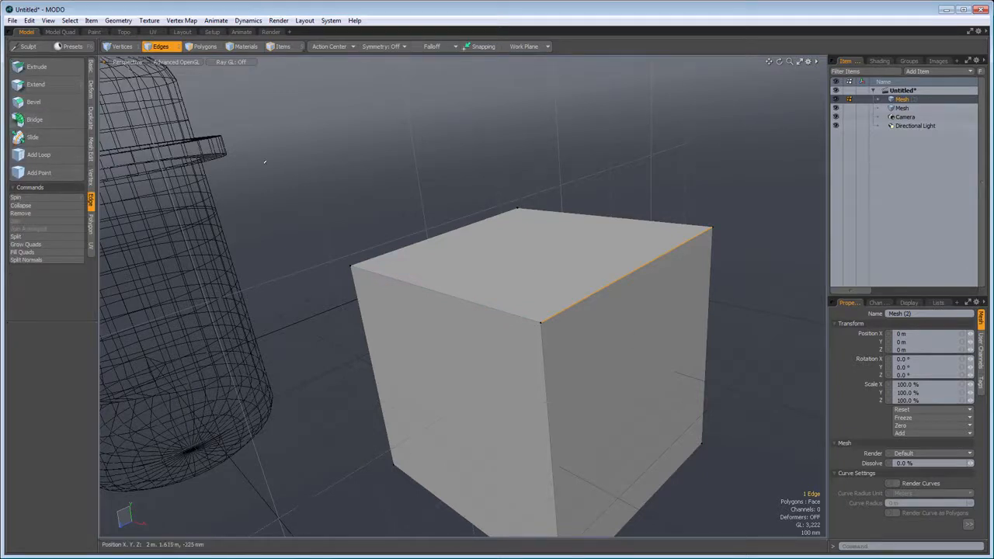
pyautogui.press('b')
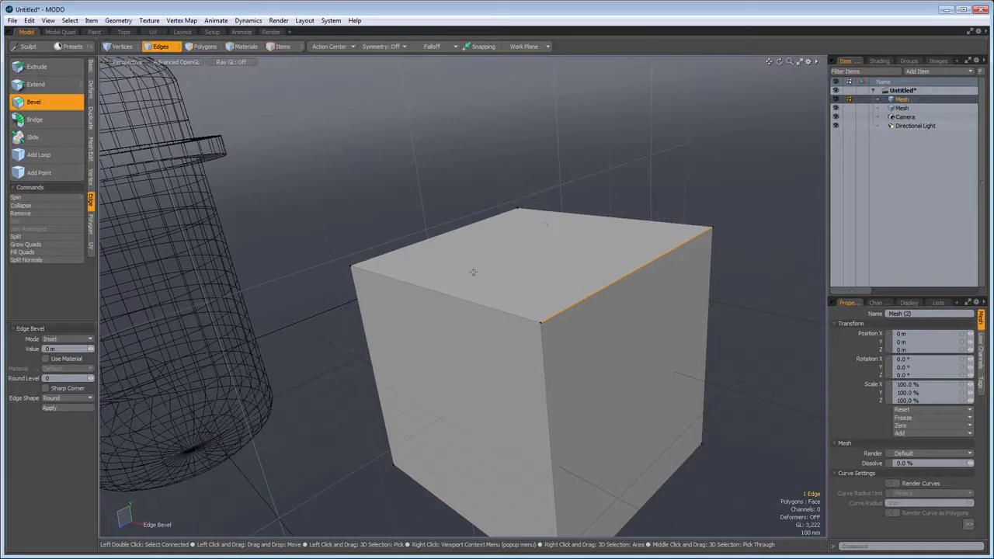
pyautogui.moveTo(475, 274); pyautogui.dragTo(539, 273)
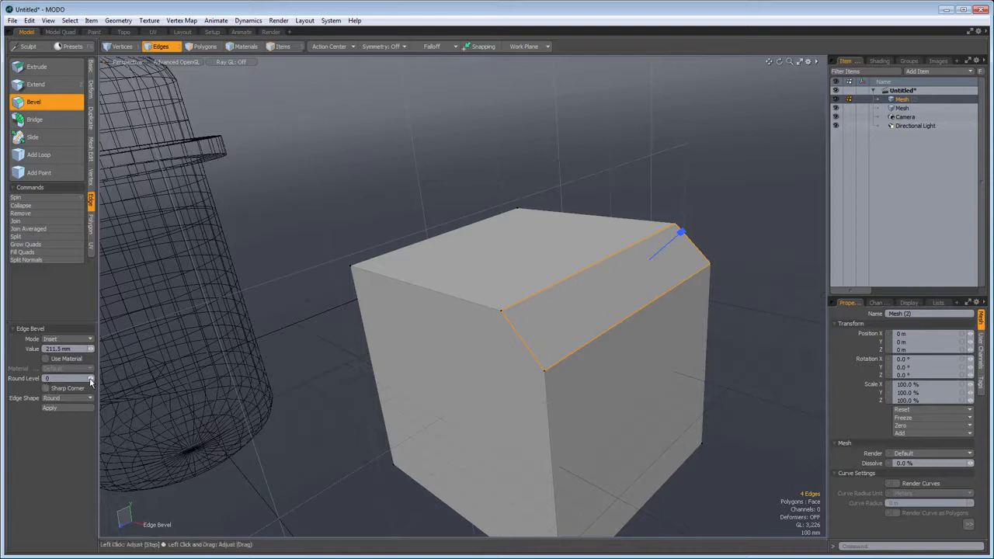
pyautogui.moveTo(90, 381); pyautogui.dragTo(90, 372)
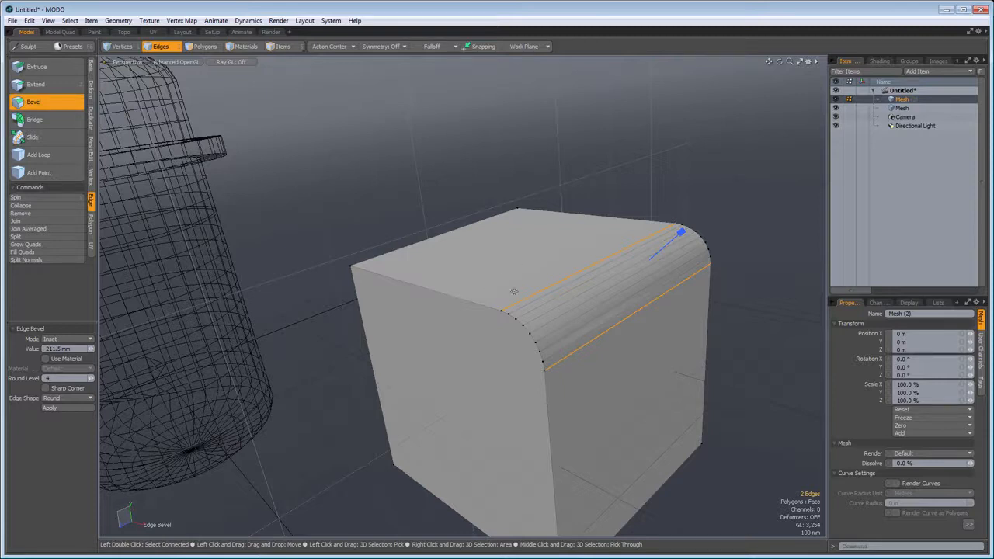
# - Bevel a sharp top corner vertex opposite the rounded edge with a 398.5 mm inset and raise its round level
pyautogui.keyDown('alt'); pyautogui.moveTo(668, 378); pyautogui.dragTo(567, 357); pyautogui.keyUp('alt')
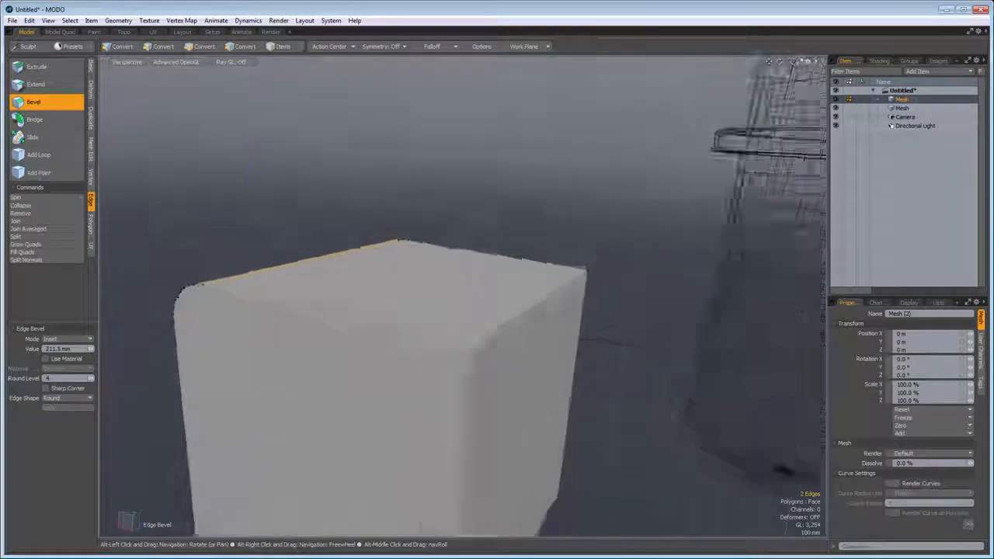
pyautogui.press('1')
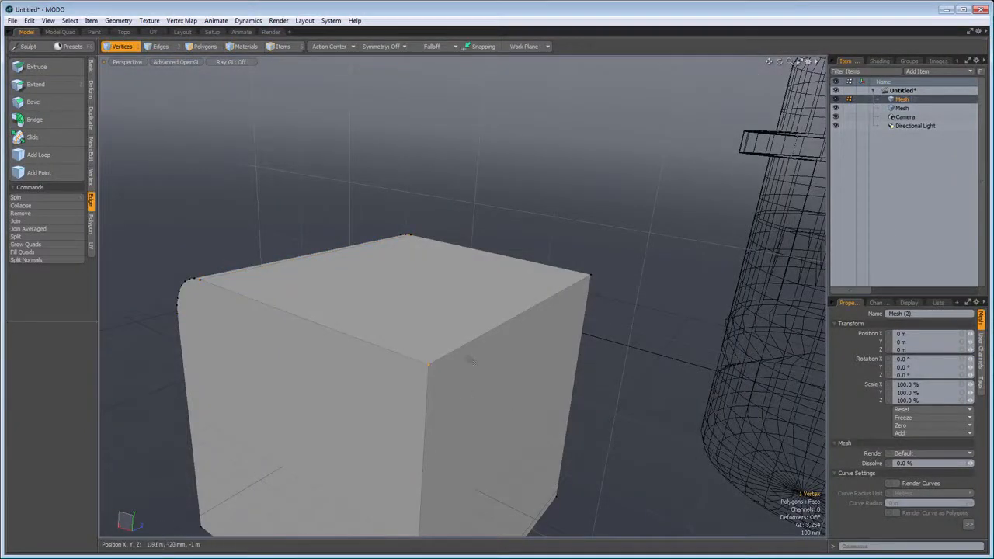
pyautogui.press('b')
pyautogui.moveTo(349, 288); pyautogui.dragTo(453, 288)
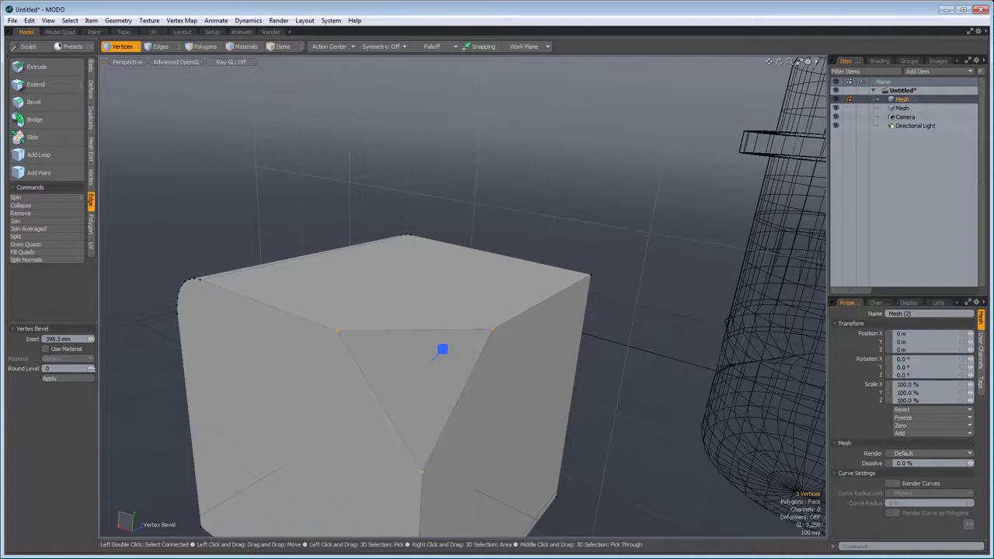
pyautogui.moveTo(91, 368)
pyautogui.mouseDown()
pyautogui.moveTo(106, 369)
pyautogui.moveTo(93, 368)
pyautogui.mouseUp()
# - Bevel the cube's flat side polygon beside the rounded edge with a shift of about 118 mm and an inset of 57 mm
pyautogui.keyDown('alt'); pyautogui.moveTo(281, 284); pyautogui.dragTo(646, 284); pyautogui.keyUp('alt')
pyautogui.click(206, 49)
pyautogui.click(437, 359)
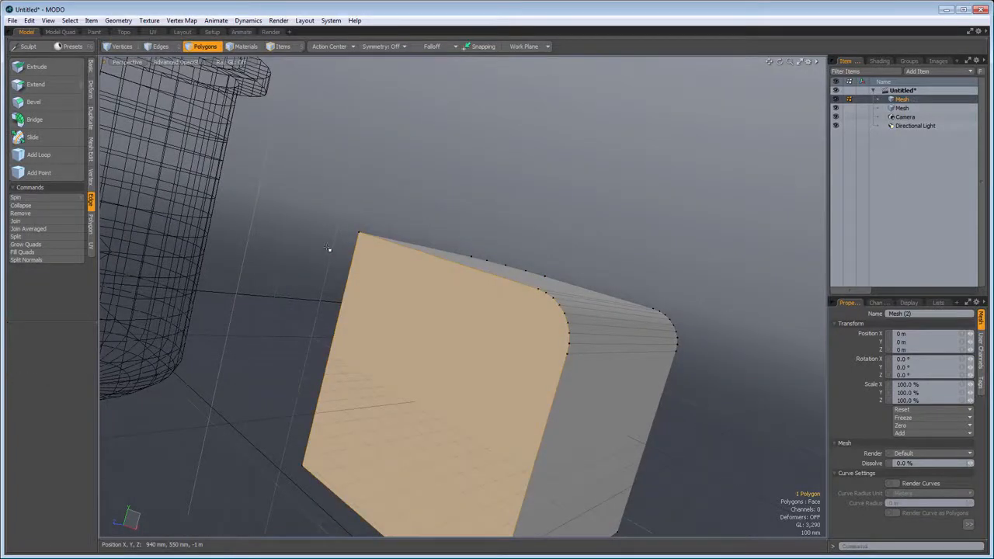
pyautogui.press('b')
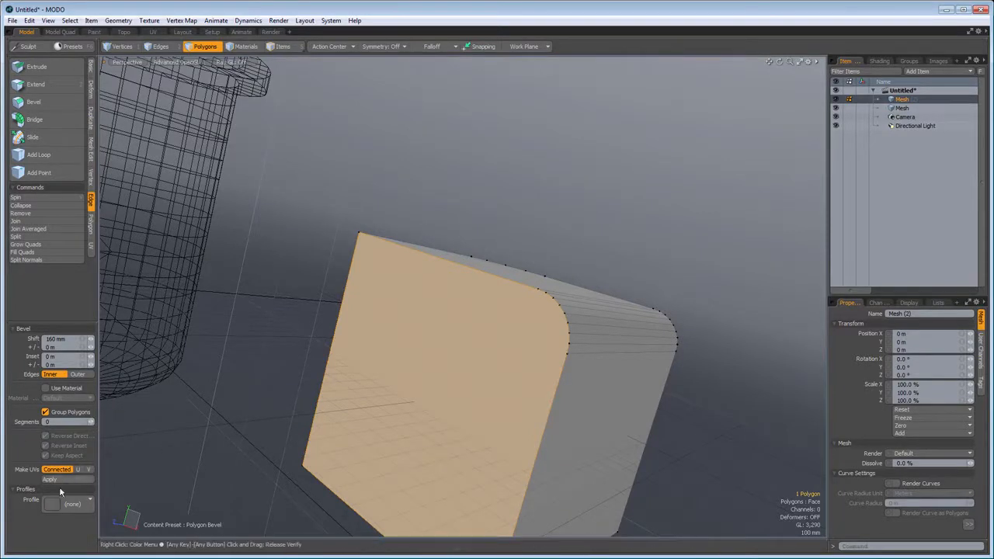
pyautogui.moveTo(263, 398); pyautogui.dragTo(295, 340)
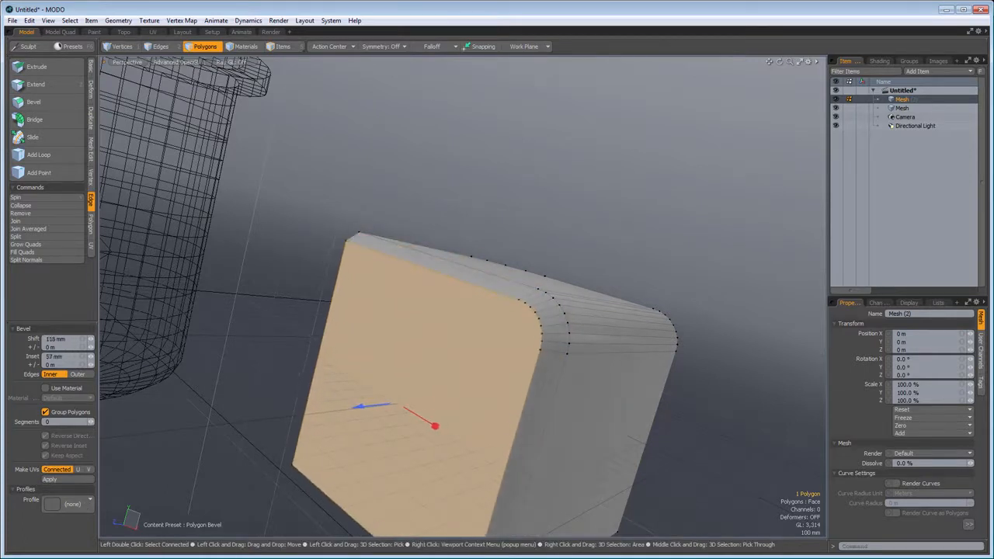
# - Apply the Groove profile to the side polygon's bevel and enlarge its shift to 400 mm
pyautogui.click(71, 504)
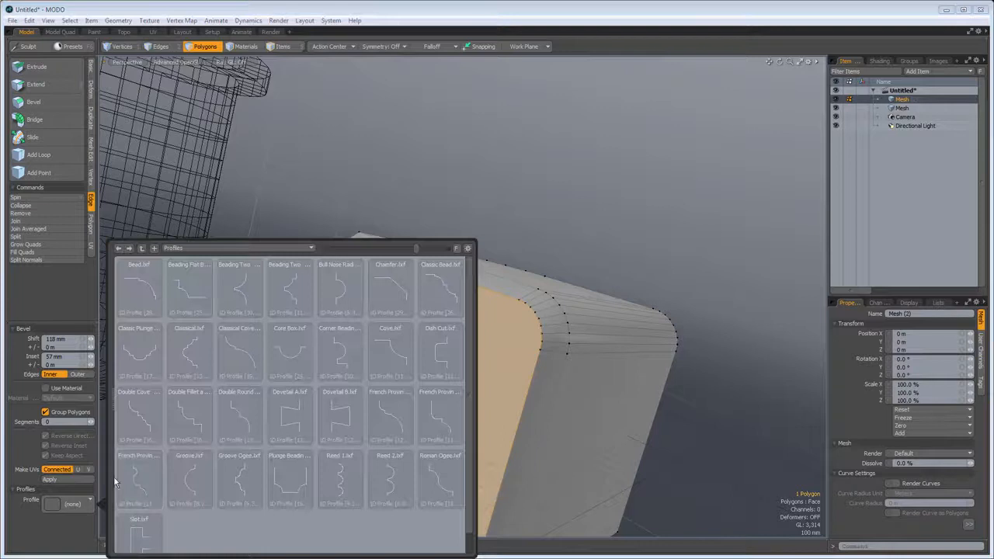
pyautogui.click(198, 488)
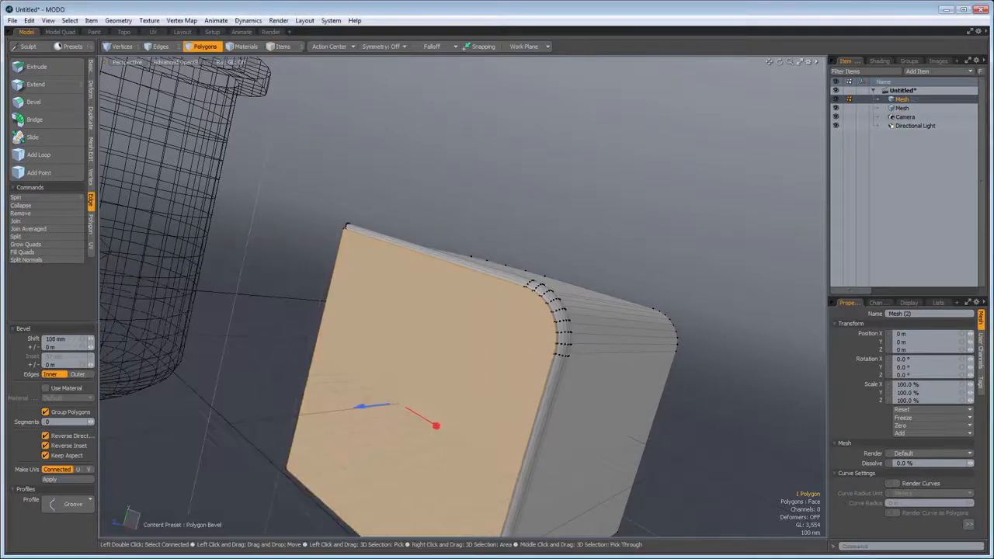
pyautogui.moveTo(435, 424); pyautogui.dragTo(575, 349)
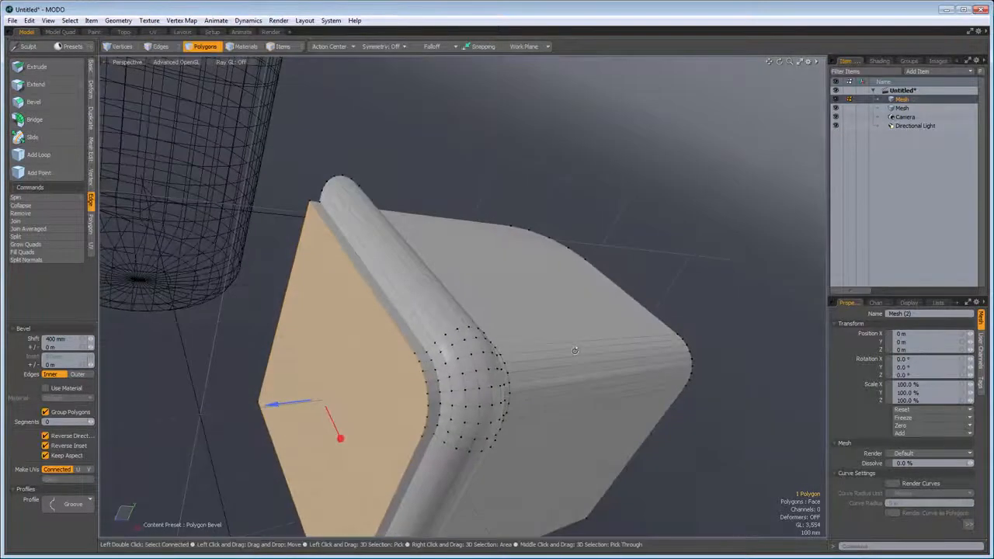
pyautogui.press('a')
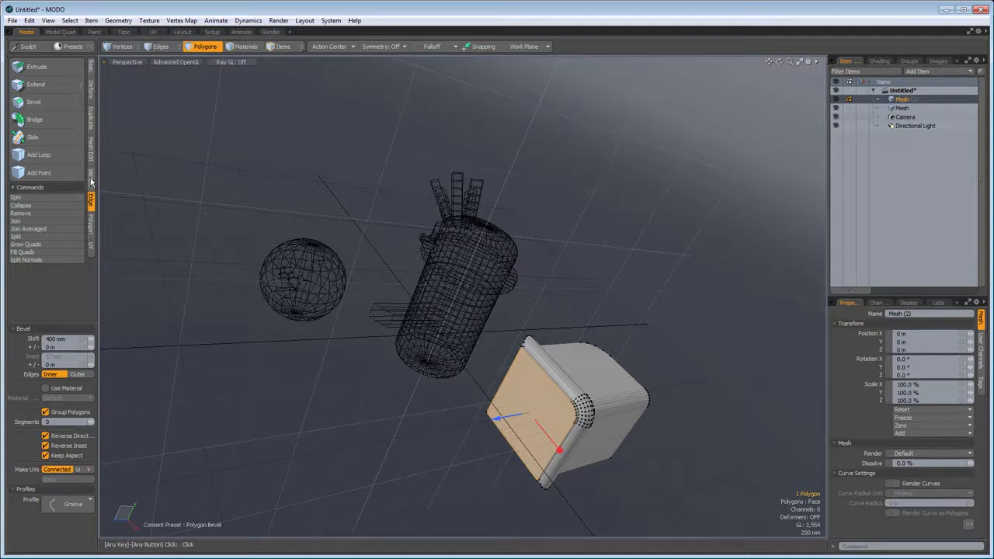
pyautogui.click(91, 95)
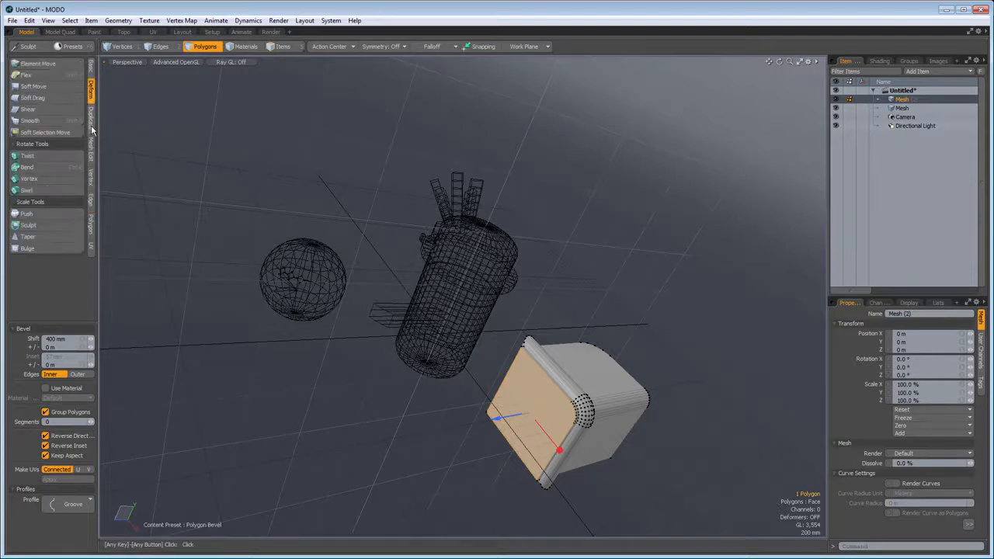
pyautogui.click(92, 123)
pyautogui.click(92, 154)
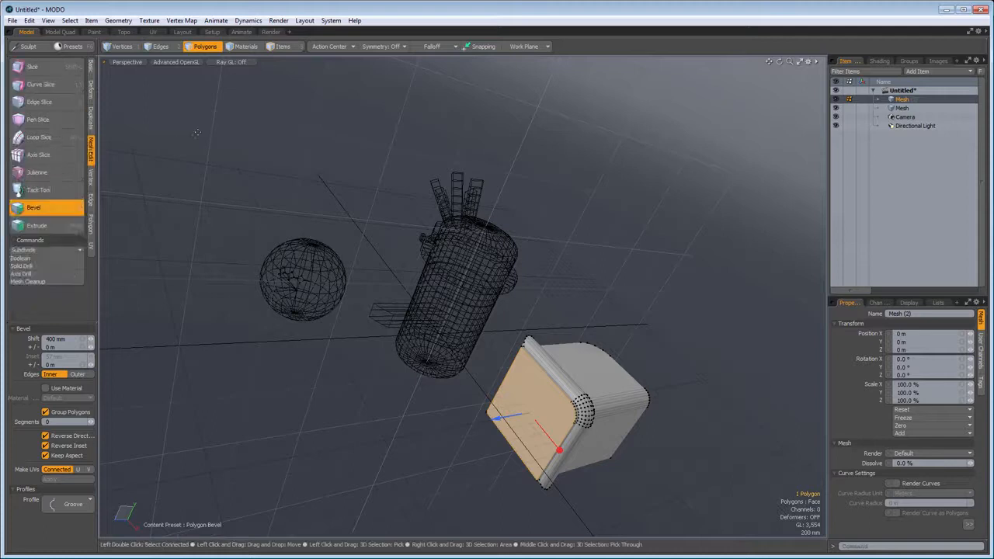